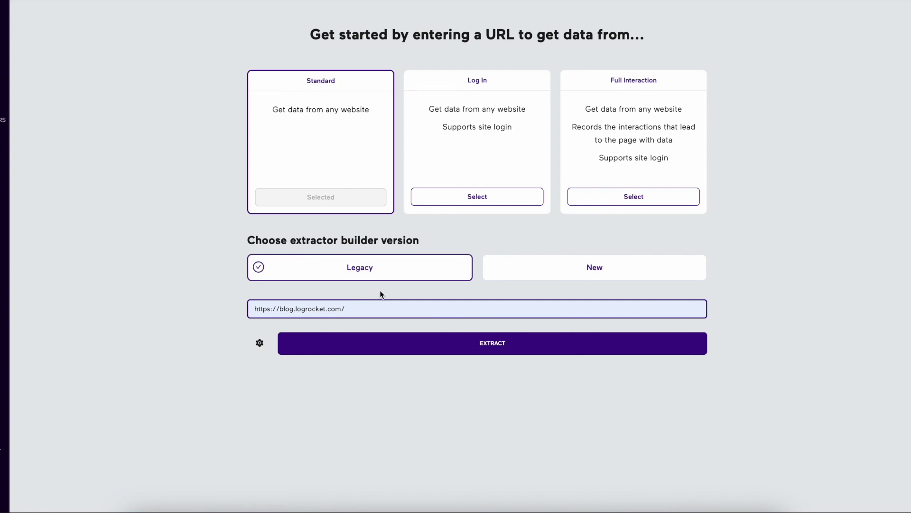
pyautogui.click(502, 269)
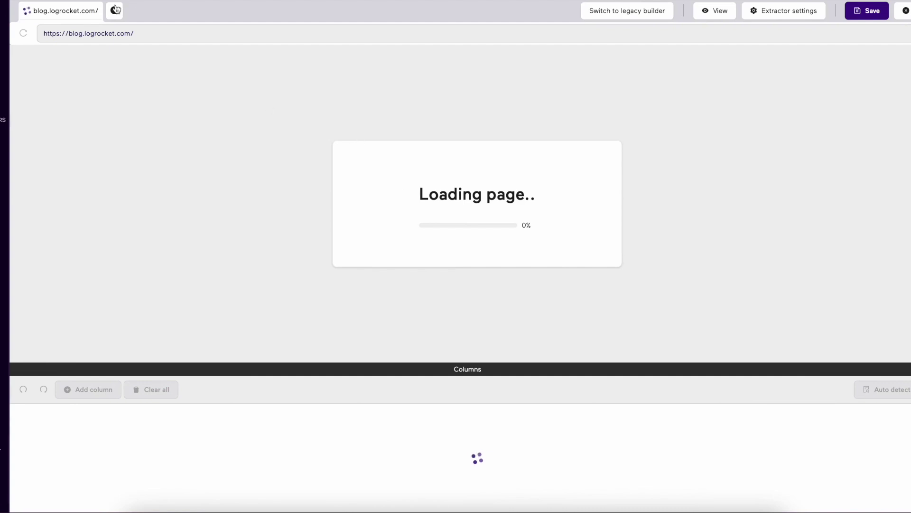
pyautogui.click(173, 37)
pyautogui.moveTo(173, 36); pyautogui.dragTo(44, 33)
pyautogui.hotkey('ctrl', 'c')
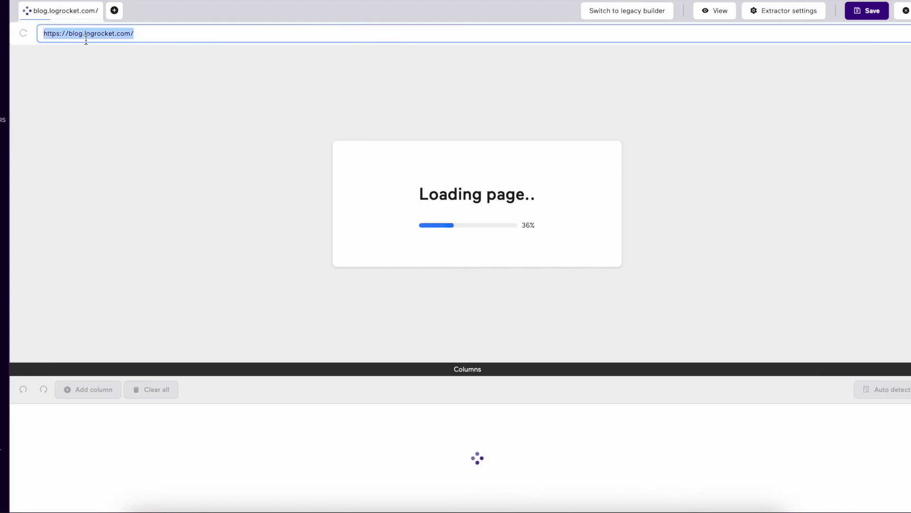
pyautogui.click(114, 10)
pyautogui.click(421, 100)
pyautogui.hotkey('ctrl', 'v')
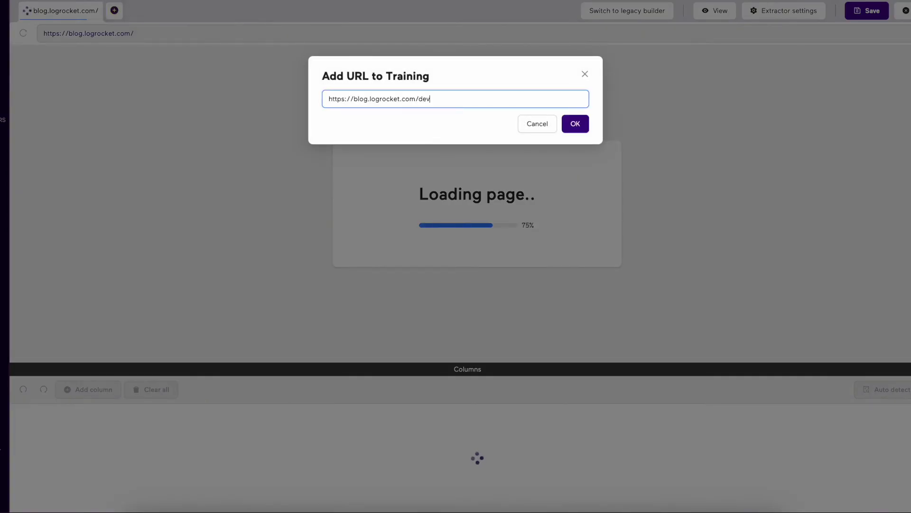
pyautogui.click(569, 124)
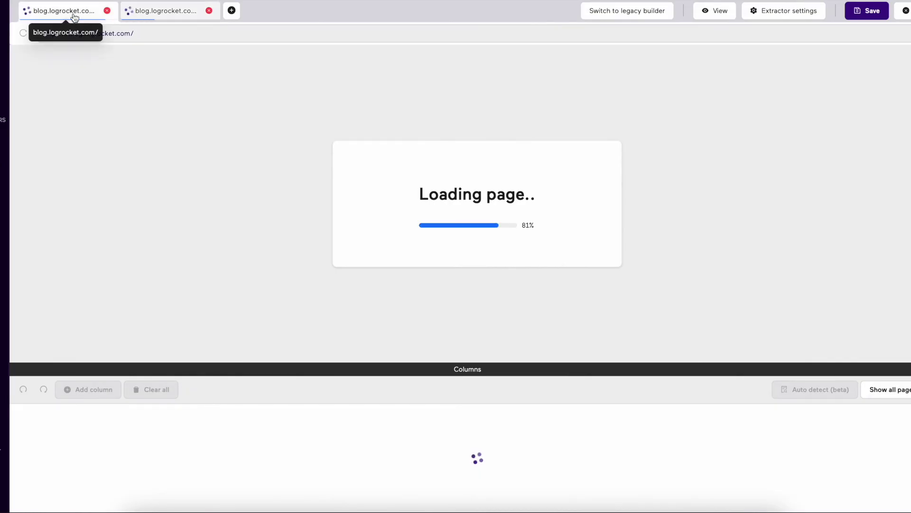
# Preview the Dev page, then return to the main blog page
pyautogui.click(162, 19)
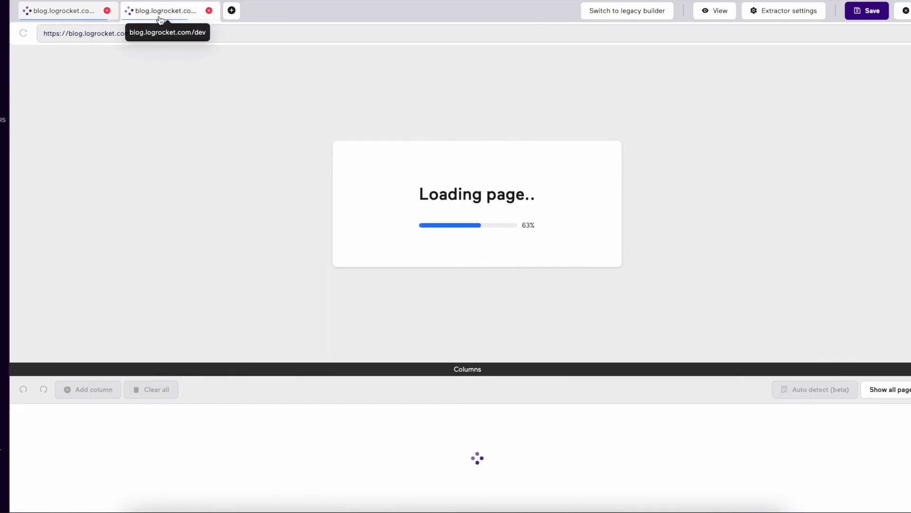
pyautogui.click(164, 40)
pyautogui.click(57, 23)
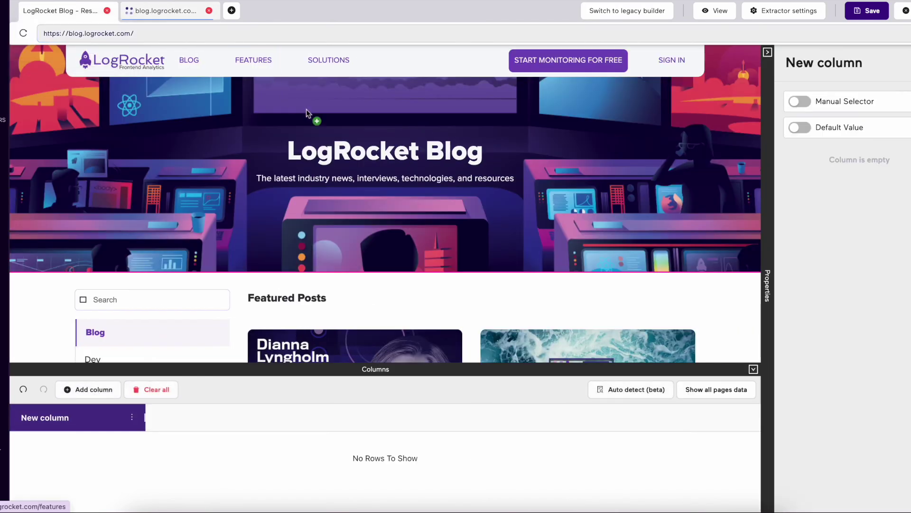
pyautogui.scroll(-1, 306, 109)
pyautogui.scroll(-3, 306, 112)
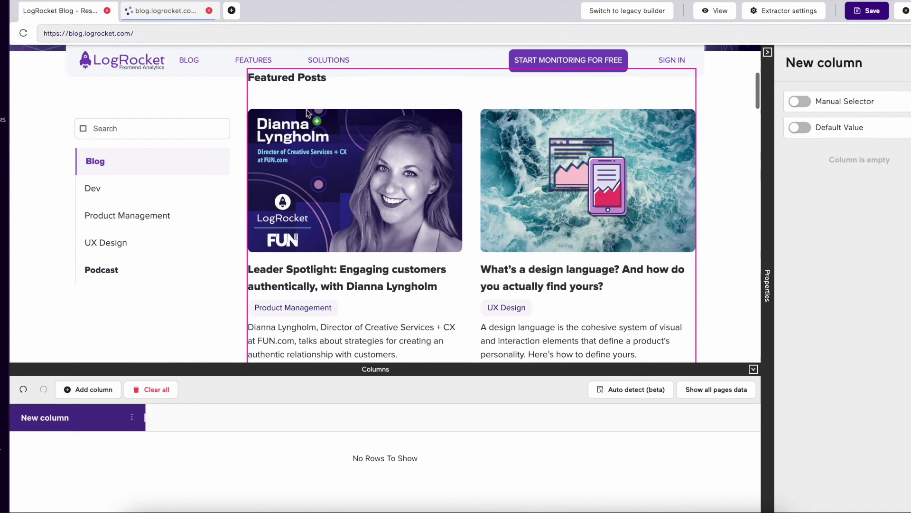
pyautogui.click(233, 11)
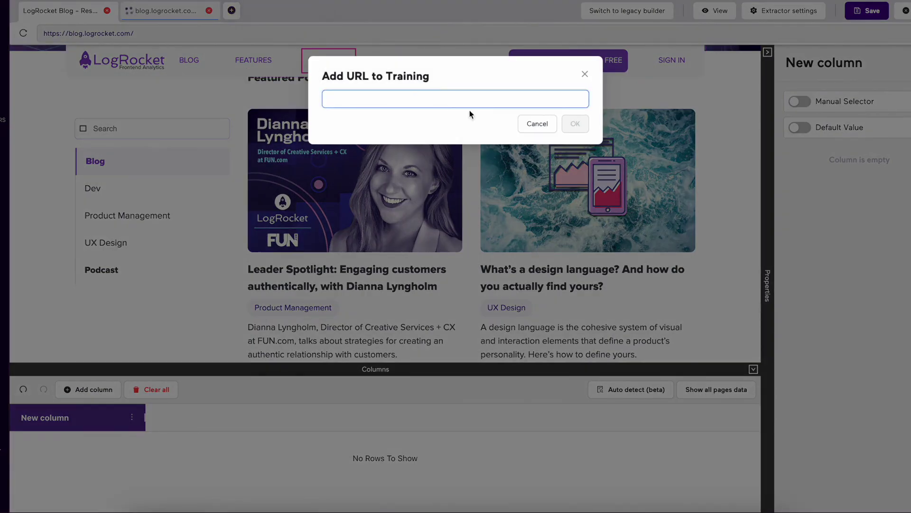
pyautogui.click(533, 121)
pyautogui.scroll(-2, 366, 142)
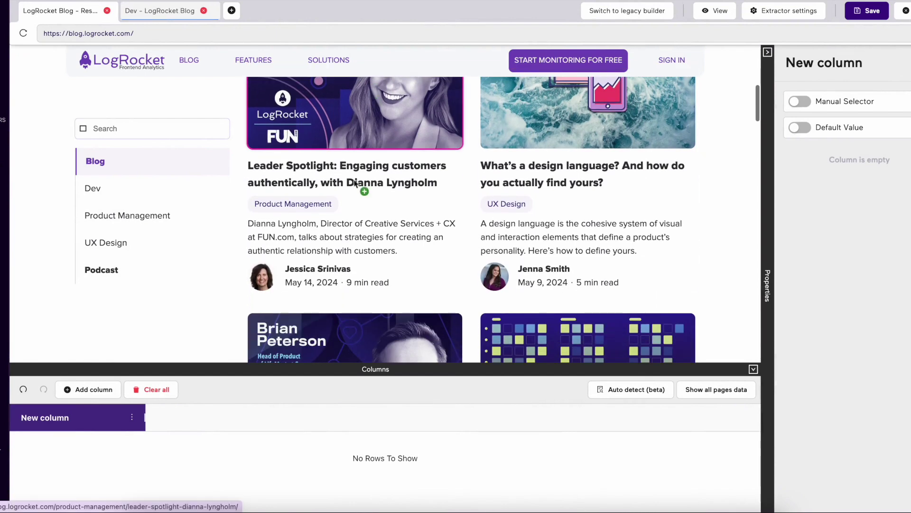
pyautogui.moveTo(72, 416)
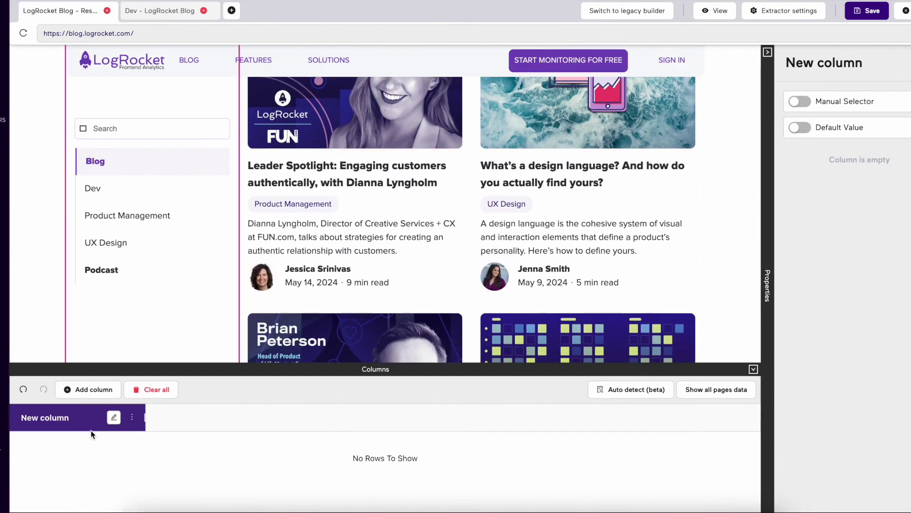
pyautogui.scroll(3, 333, 229)
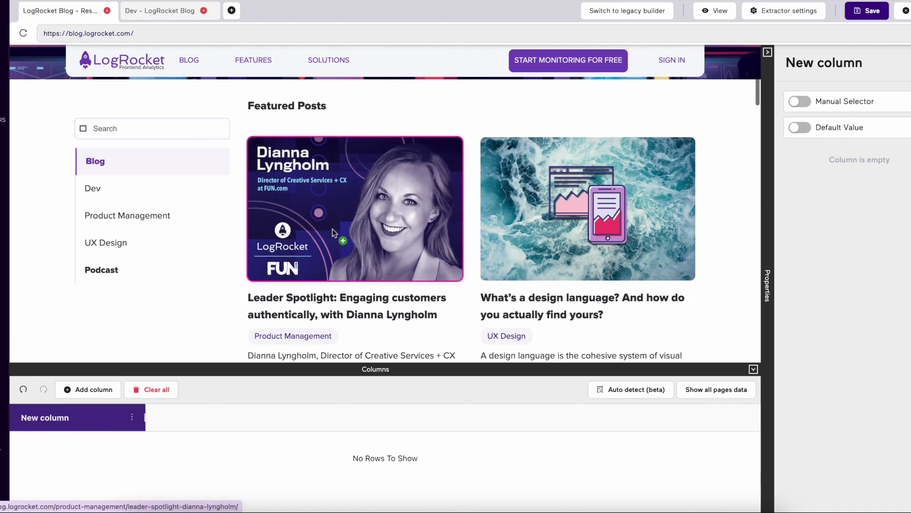
pyautogui.scroll(-1, 332, 229)
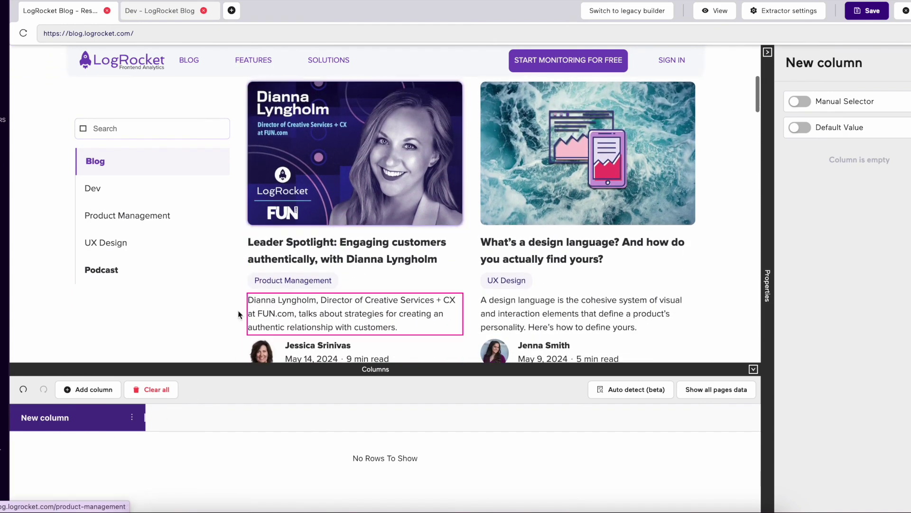
pyautogui.click(75, 411)
# Rename the new column to 'title'
pyautogui.click(100, 444)
pyautogui.click(96, 418)
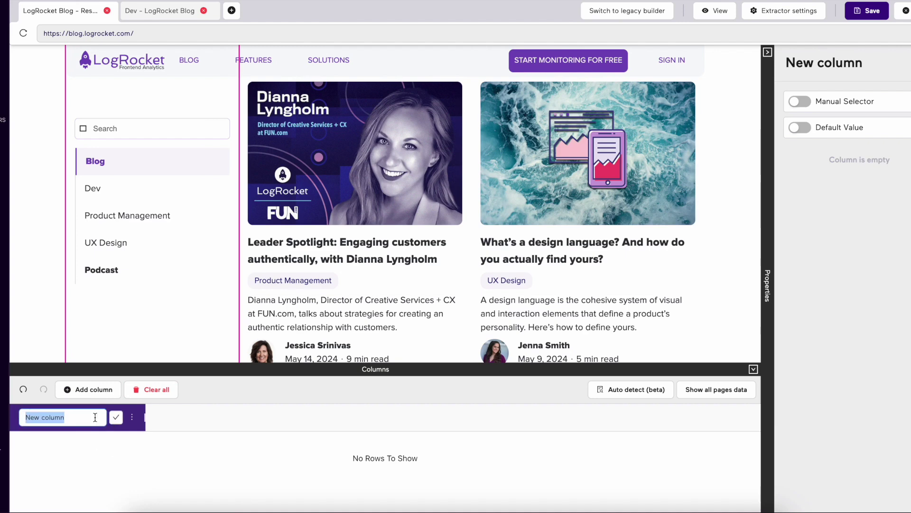
pyautogui.write('titl')
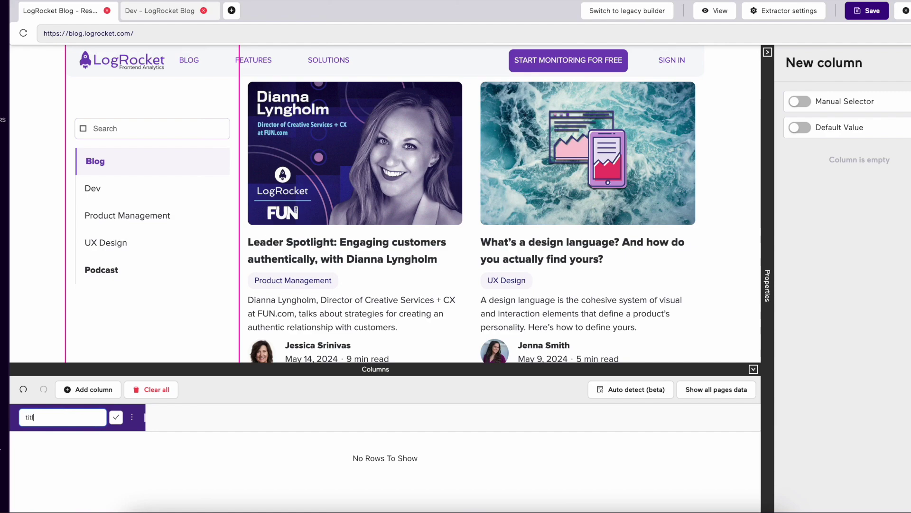
pyautogui.write('e')
pyautogui.press('Return')
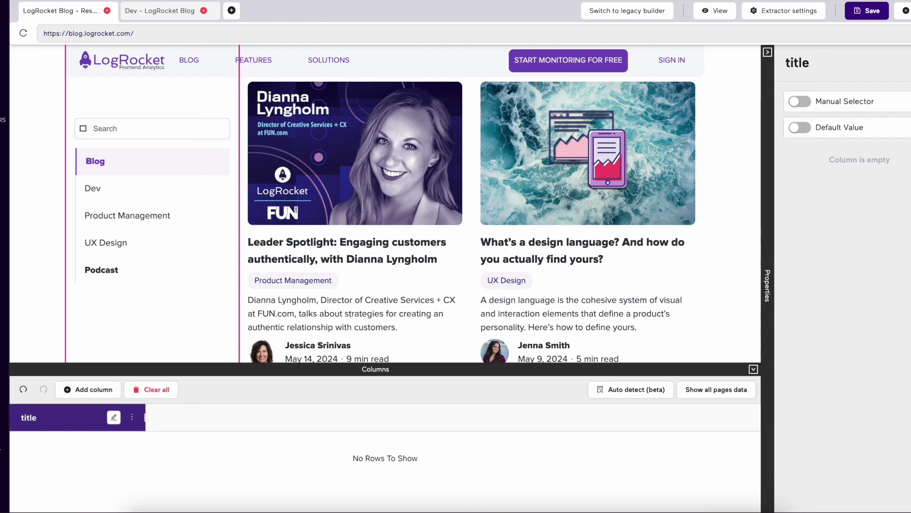
# Train the title column with the first, second and Figma post titles
pyautogui.click(345, 243)
pyautogui.click(565, 255)
pyautogui.scroll(-8, 494, 237)
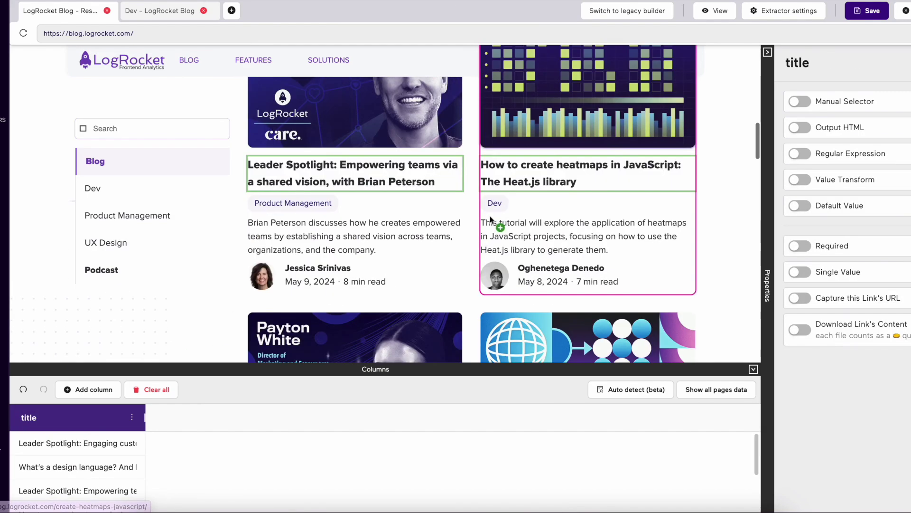
pyautogui.scroll(-2, 427, 180)
pyautogui.scroll(-6, 389, 135)
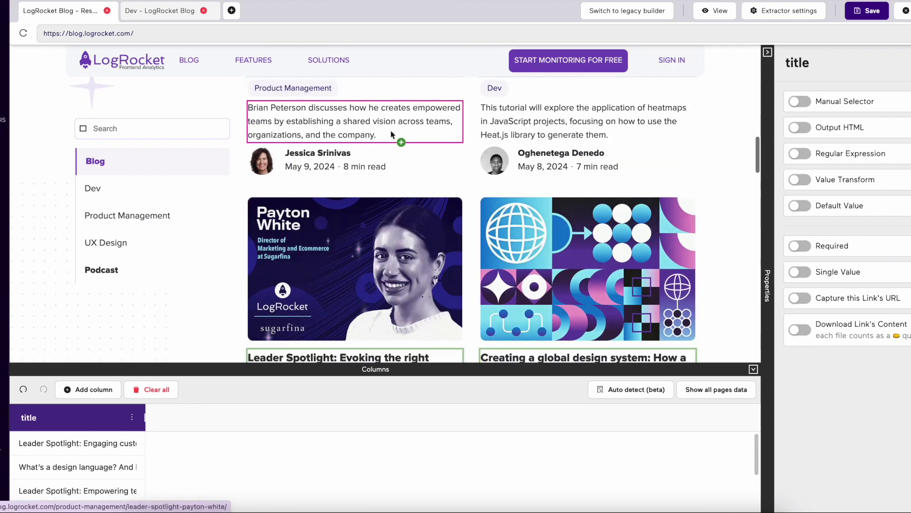
pyautogui.scroll(-4, 391, 135)
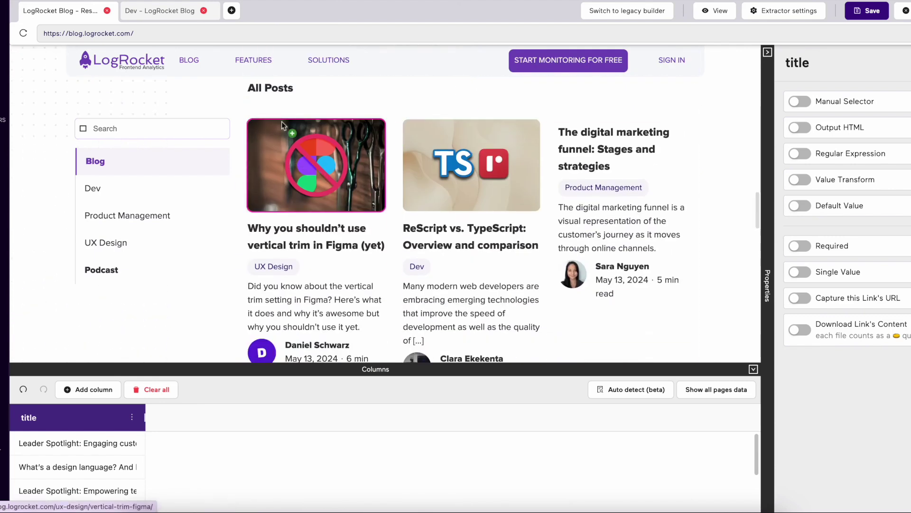
pyautogui.click(299, 229)
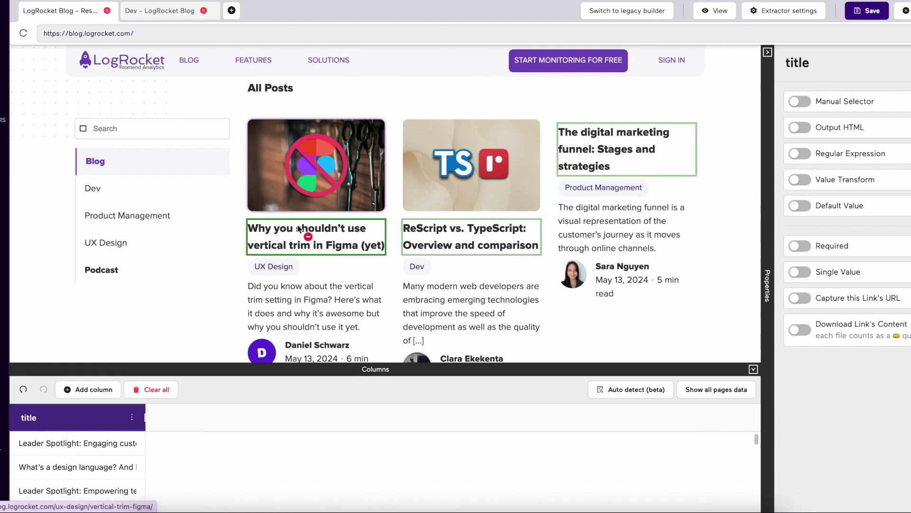
# Review the extracted titles in an enlarged Columns panel and add a second column
pyautogui.moveTo(324, 356); pyautogui.dragTo(357, 114)
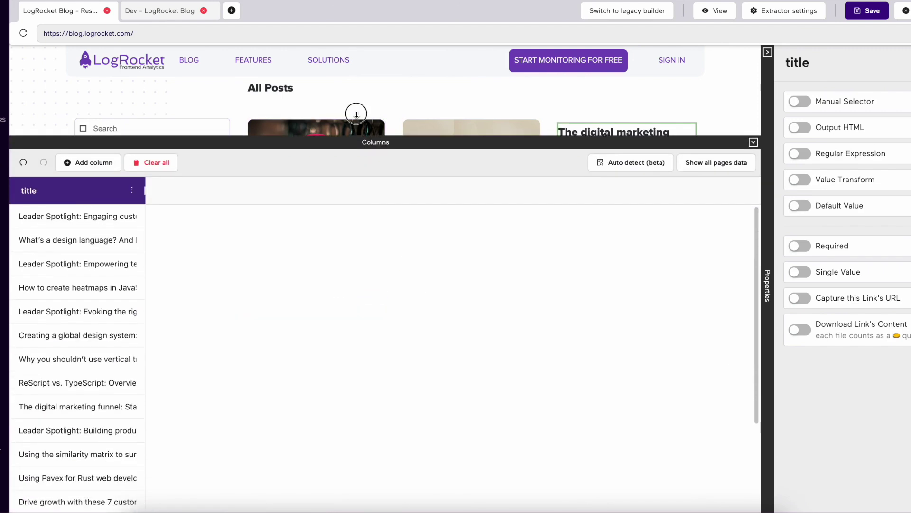
pyautogui.scroll(-5, 26, 380)
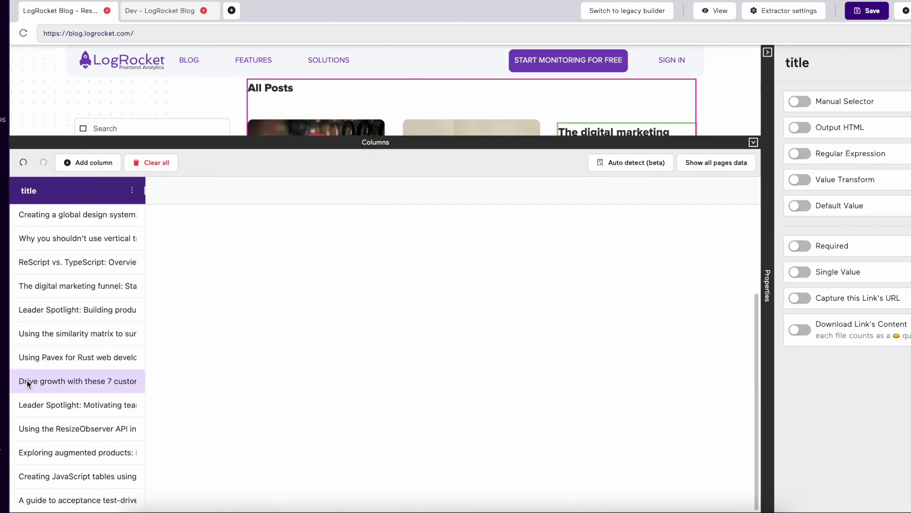
pyautogui.moveTo(308, 144); pyautogui.dragTo(308, 413)
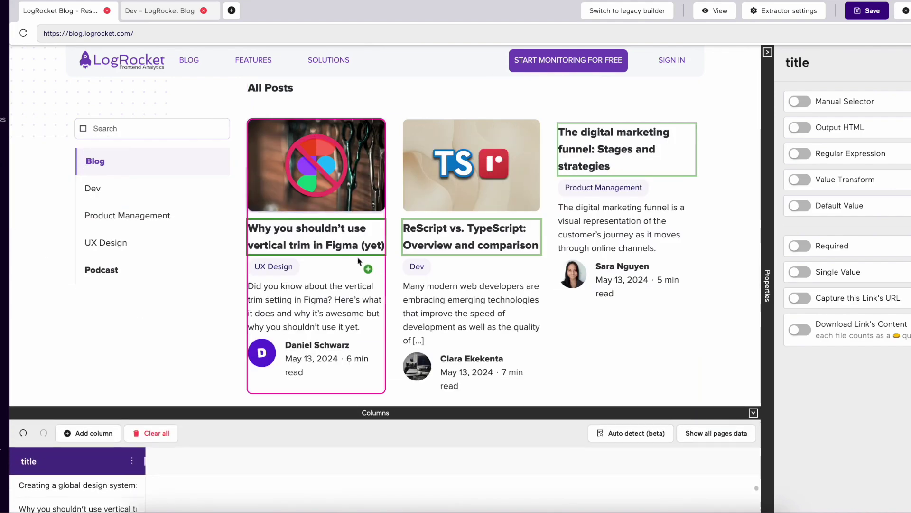
pyautogui.scroll(-7, 364, 266)
pyautogui.scroll(3, 355, 270)
pyautogui.scroll(2, 355, 270)
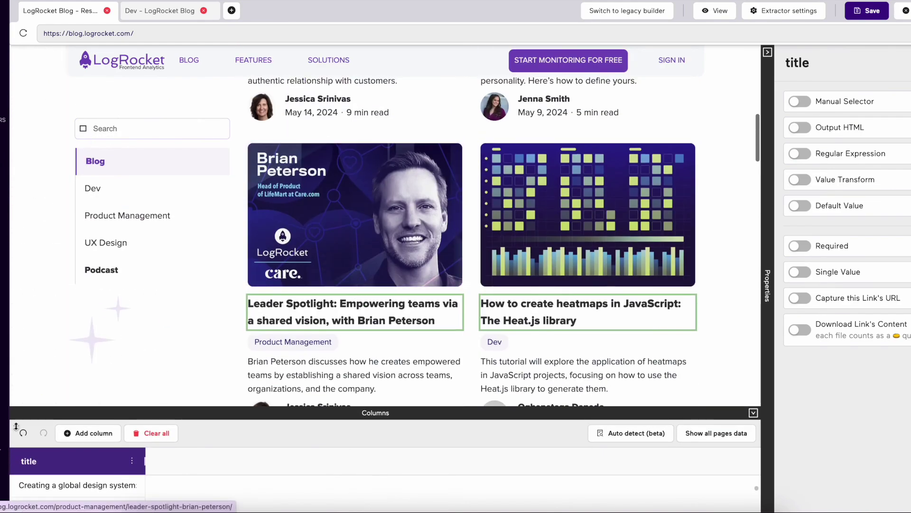
pyautogui.click(88, 432)
# Rename the second column to 'description'
pyautogui.doubleClick(179, 462)
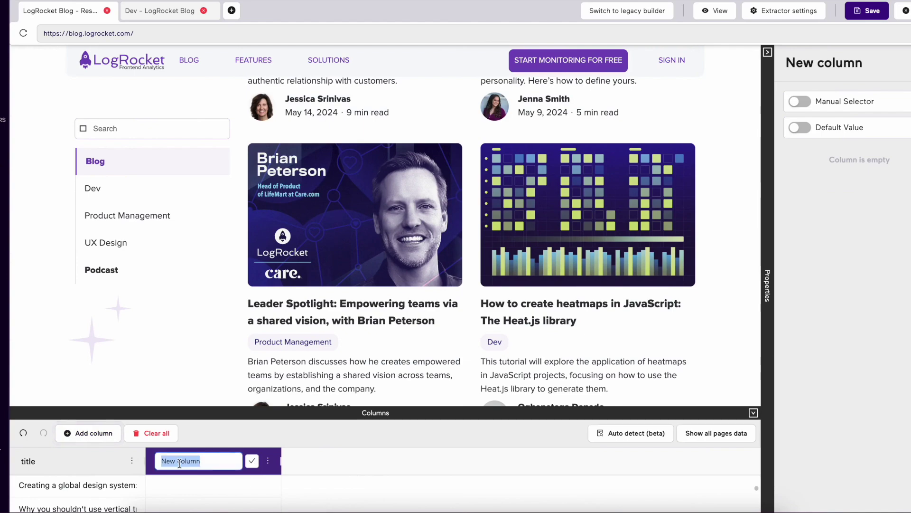
pyautogui.write('description')
pyautogui.press('Return')
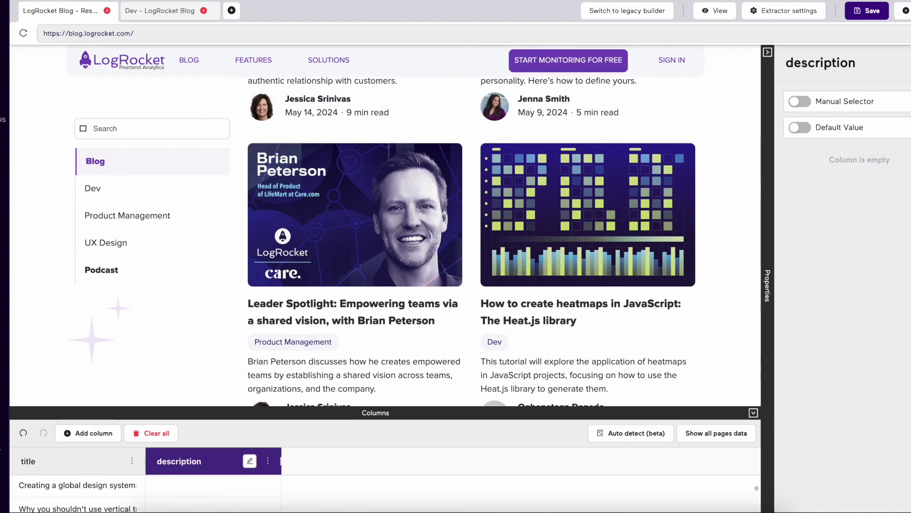
# Pick the first post's description as the sample and enlarge the Columns panel
pyautogui.scroll(10, 427, 128)
pyautogui.scroll(-8, 387, 192)
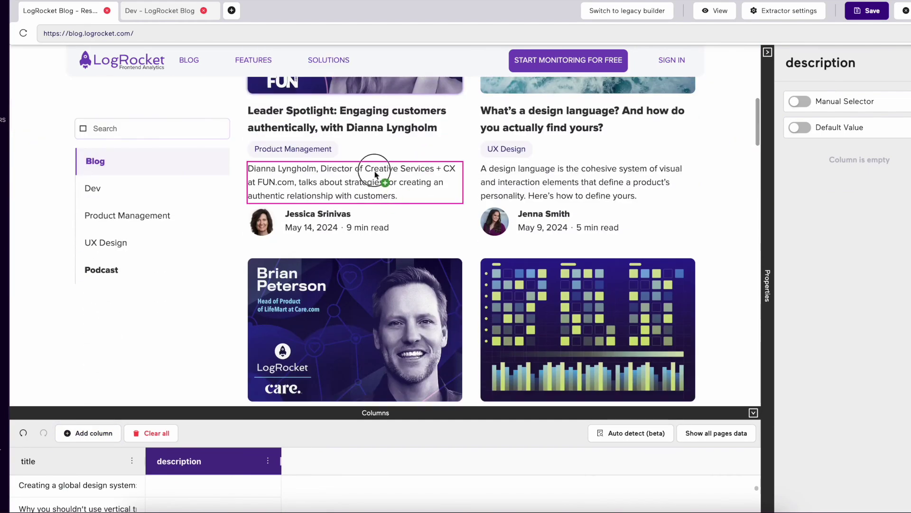
pyautogui.click(376, 180)
pyautogui.moveTo(375, 409); pyautogui.dragTo(372, 185)
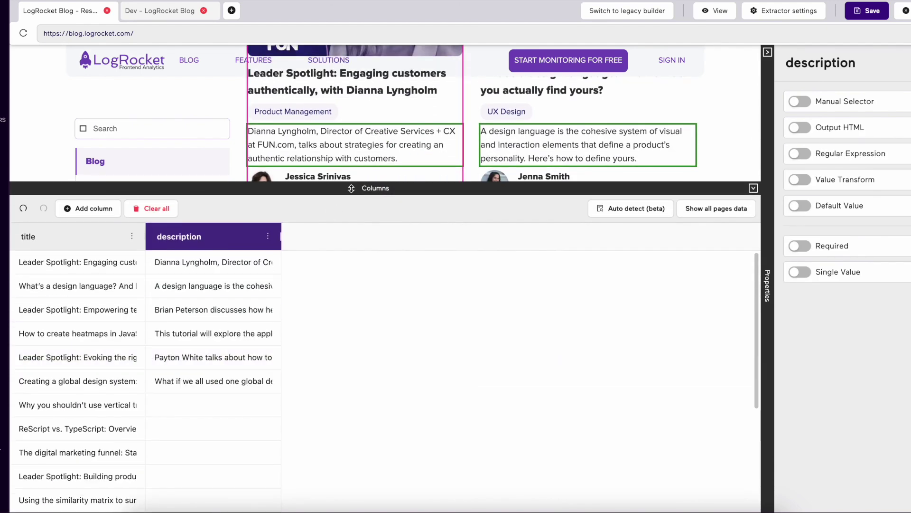
pyautogui.moveTo(351, 192); pyautogui.dragTo(354, 301)
# Pick the first featured post's summary so every post's description is captured
pyautogui.scroll(-6, 380, 202)
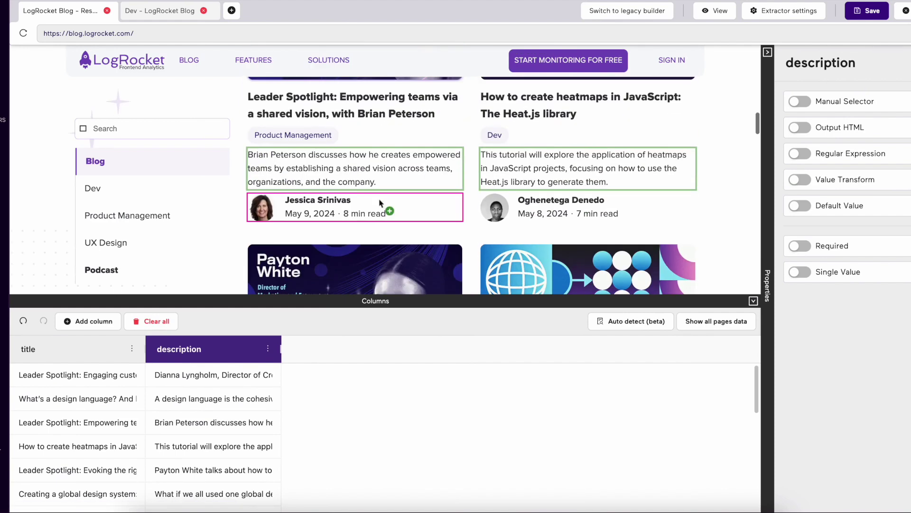
pyautogui.scroll(-5, 380, 202)
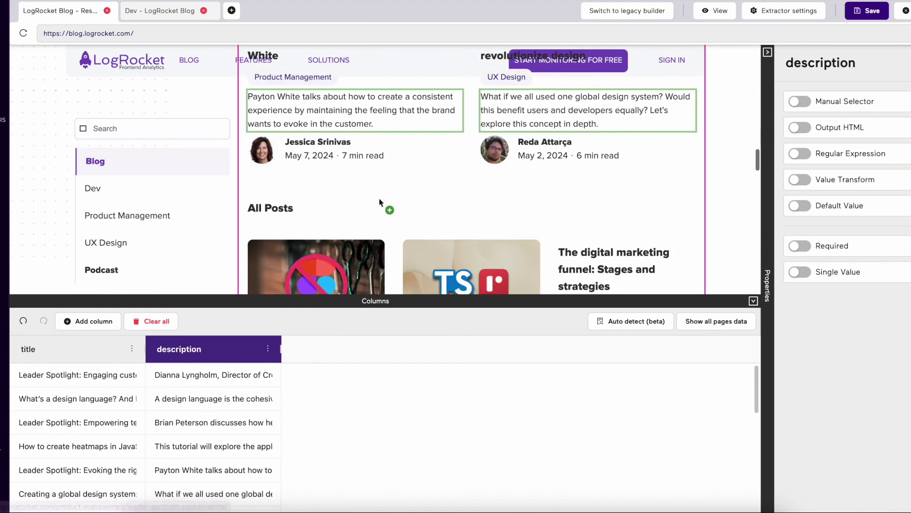
pyautogui.scroll(-5, 380, 200)
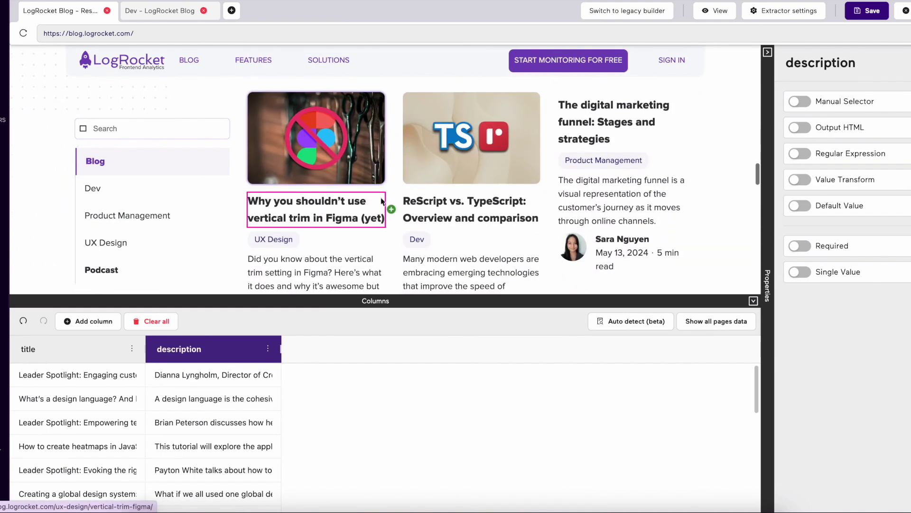
pyautogui.scroll(-5, 442, 216)
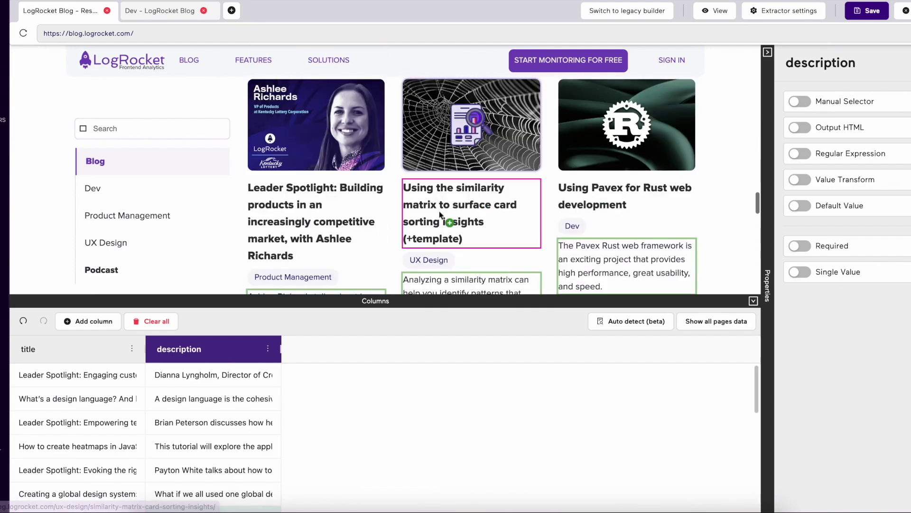
pyautogui.scroll(-5, 439, 216)
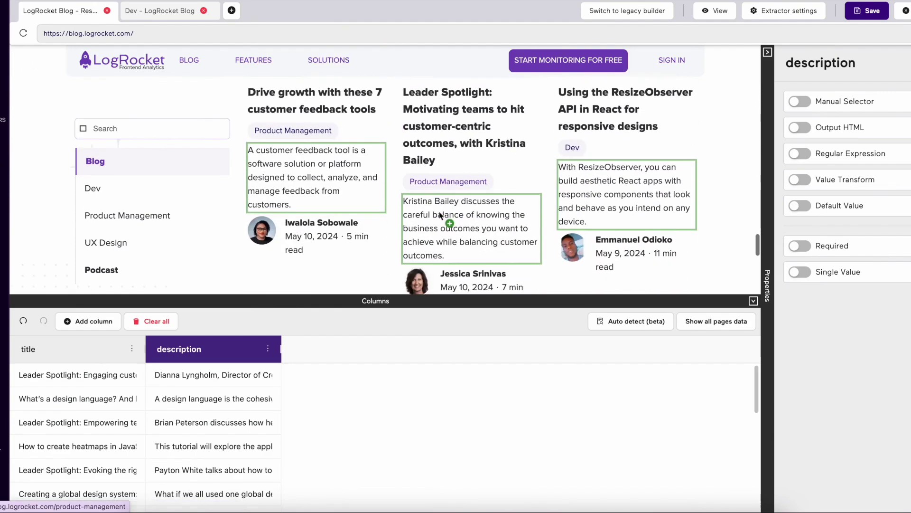
pyautogui.scroll(-5, 439, 211)
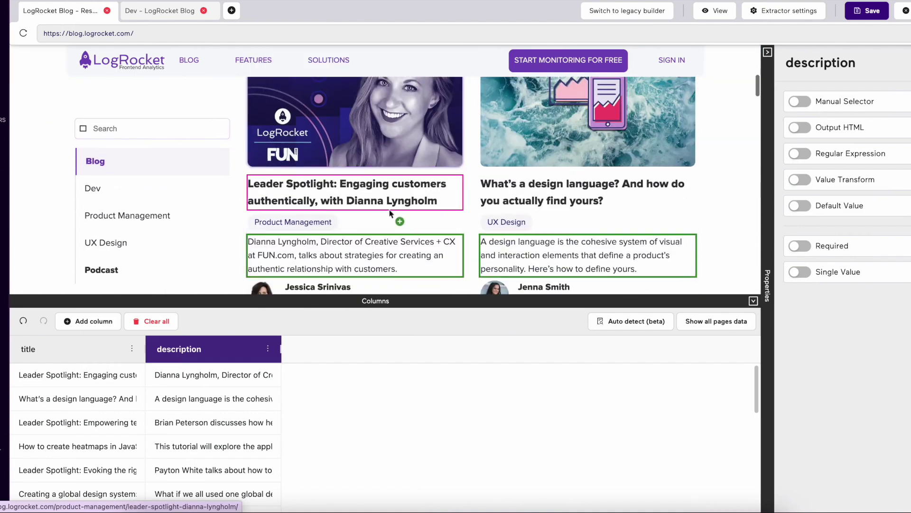
pyautogui.click(387, 254)
pyautogui.click(380, 260)
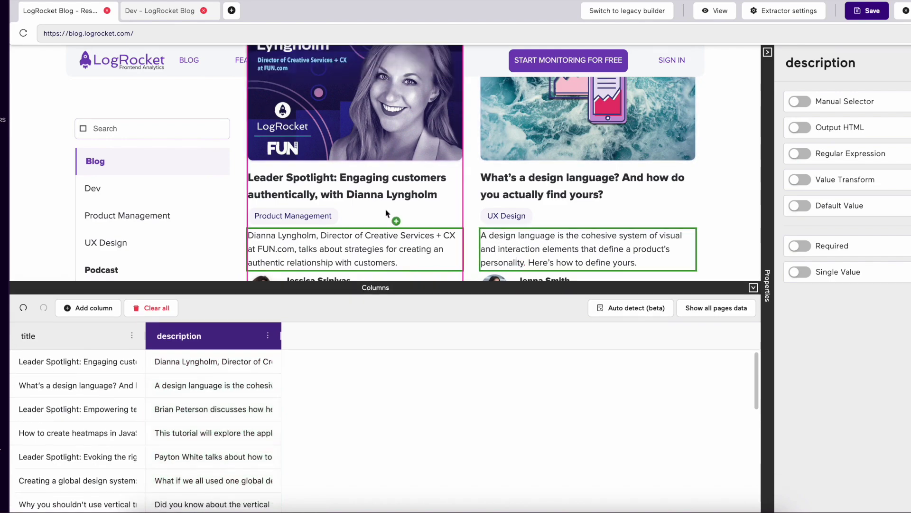
pyautogui.scroll(-10, 386, 213)
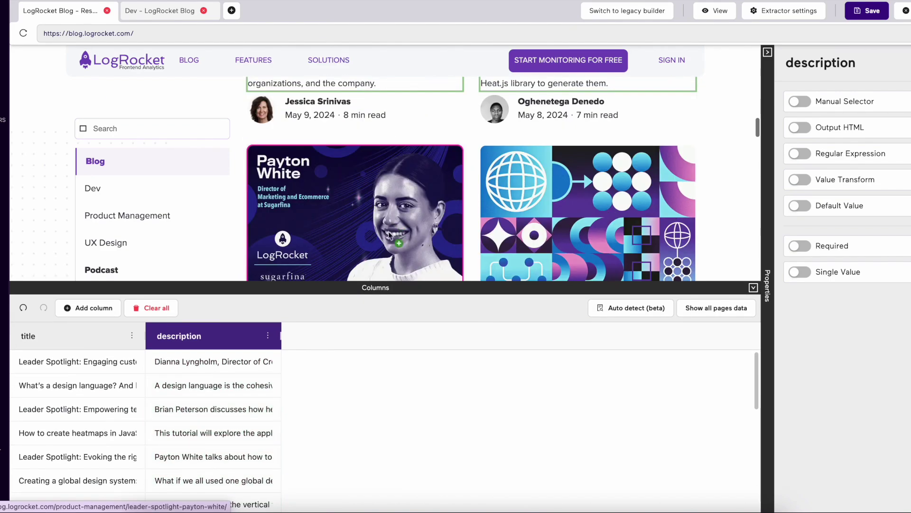
pyautogui.scroll(-5, 378, 265)
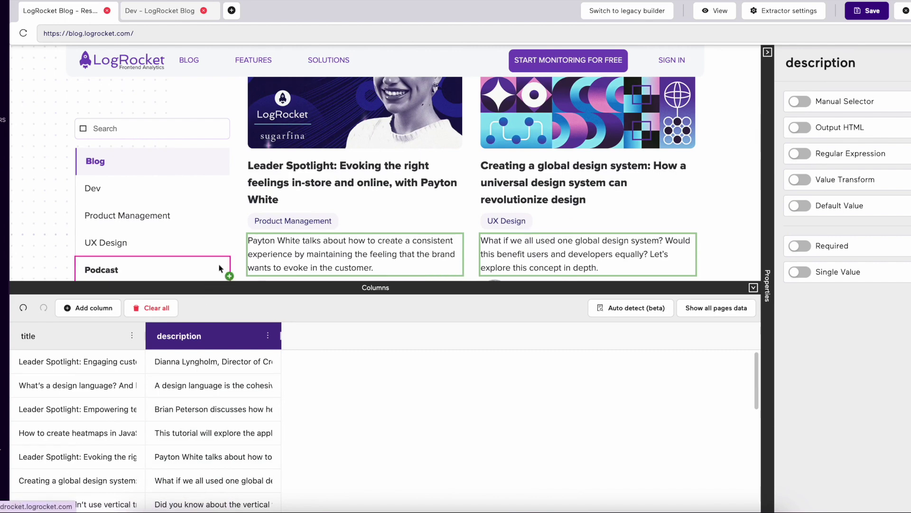
pyautogui.click(132, 336)
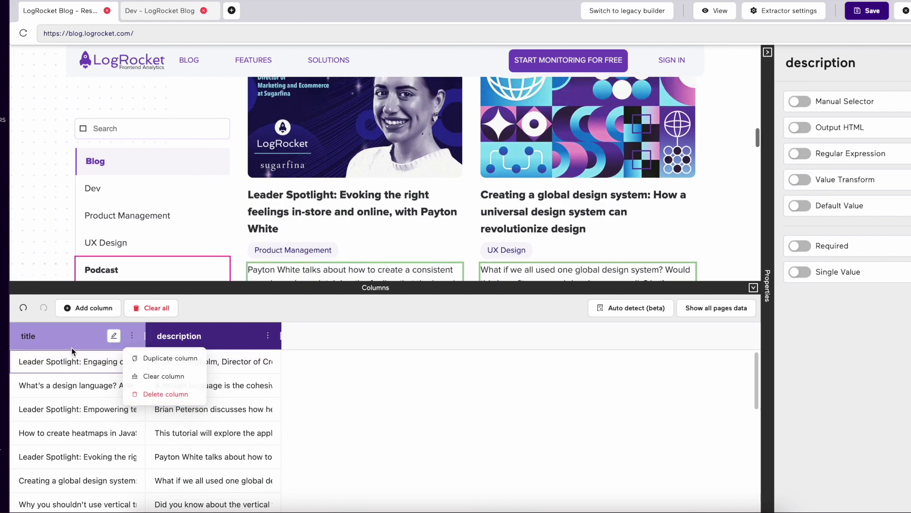
pyautogui.click(132, 337)
pyautogui.click(134, 339)
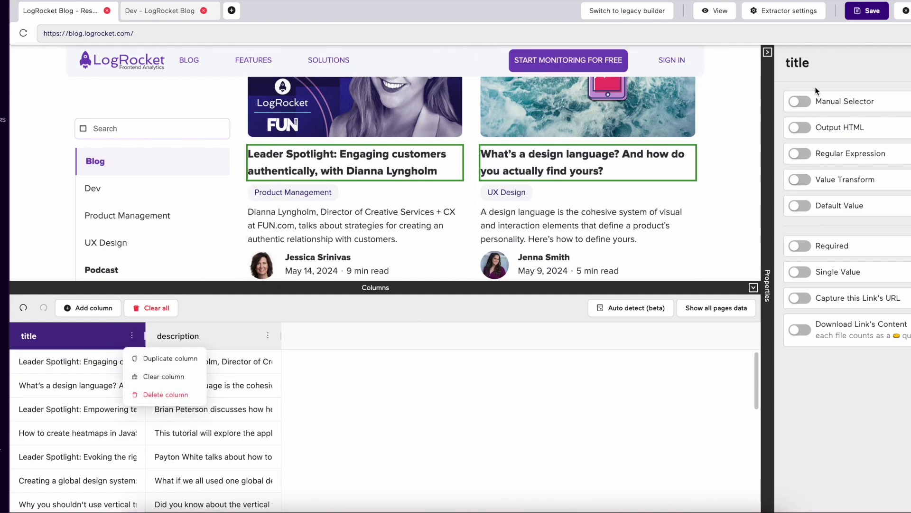
pyautogui.click(183, 382)
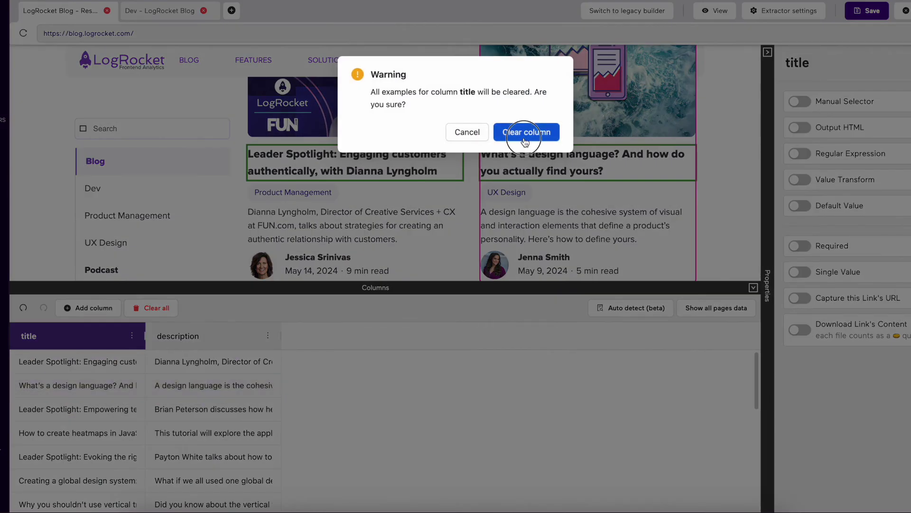
pyautogui.click(526, 131)
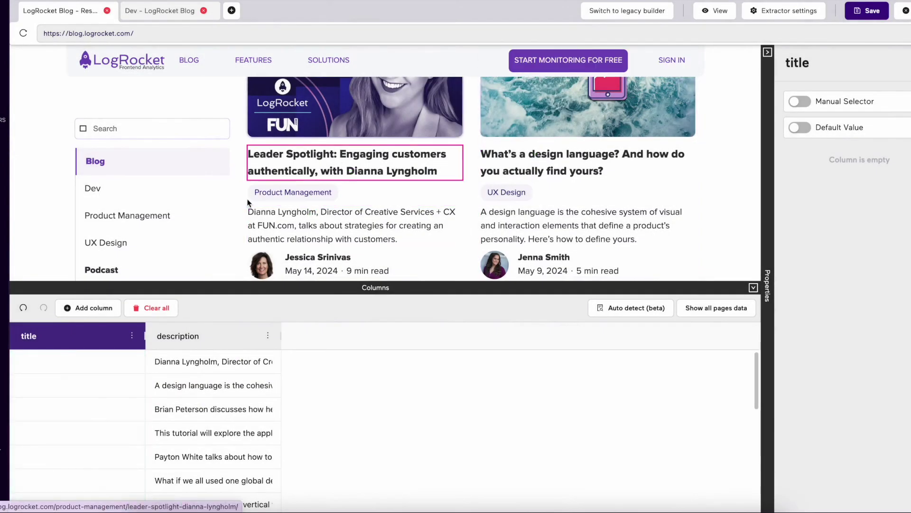
pyautogui.click(23, 307)
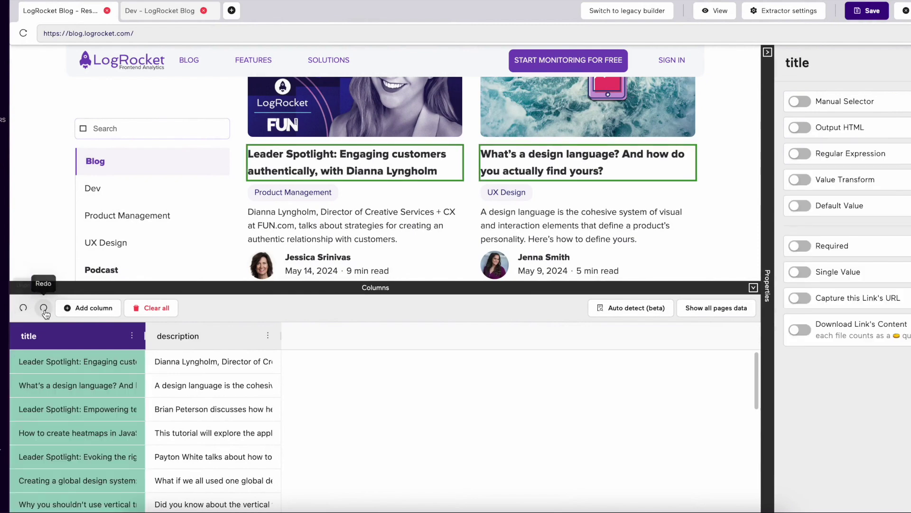
pyautogui.click(44, 308)
pyautogui.click(22, 307)
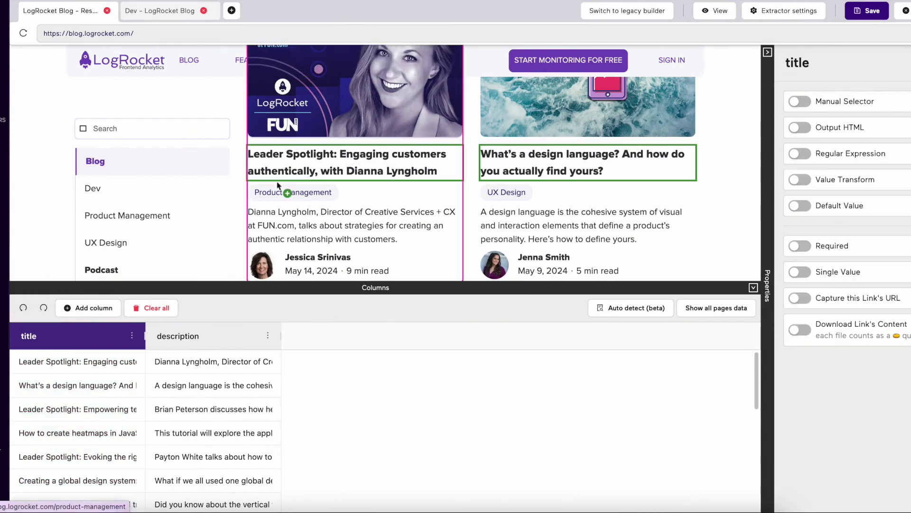
pyautogui.click(105, 307)
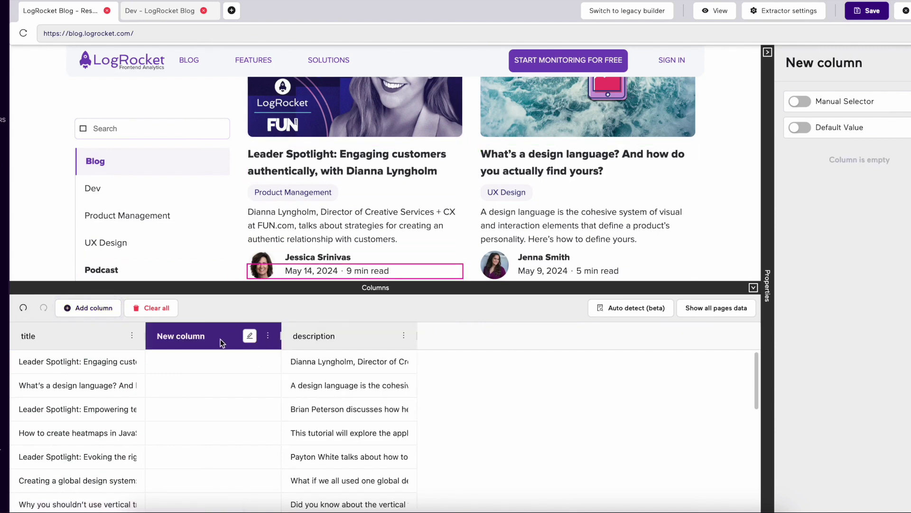
# Fill the new column with each post's thumbnail image and add another empty column
pyautogui.click(362, 114)
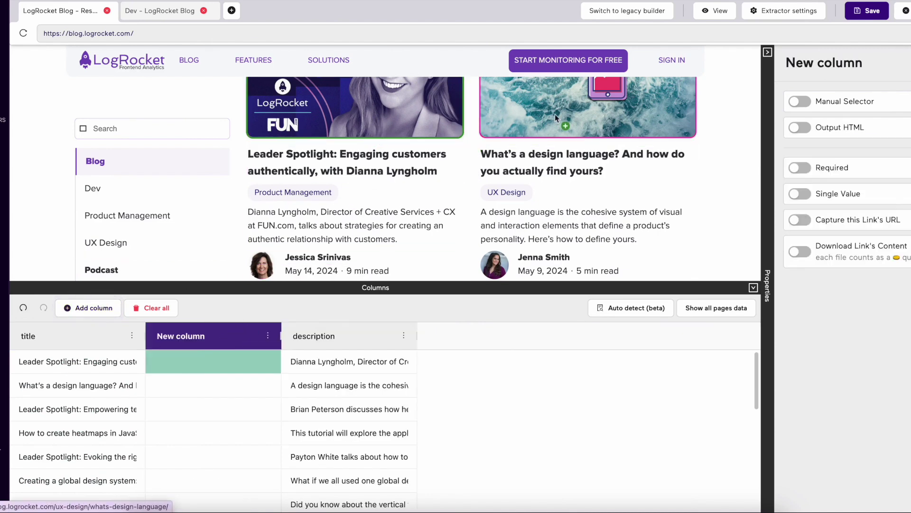
pyautogui.scroll(-5, 175, 408)
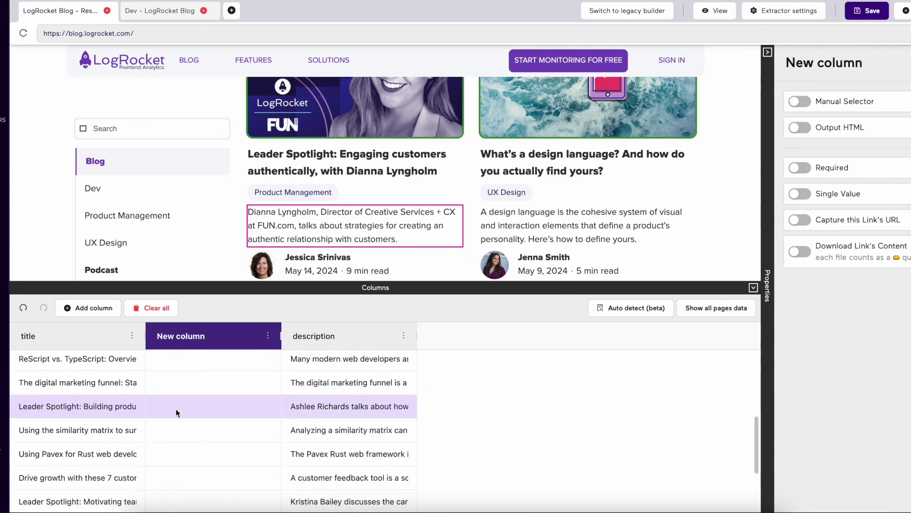
pyautogui.scroll(5, 176, 408)
pyautogui.scroll(-8, 378, 259)
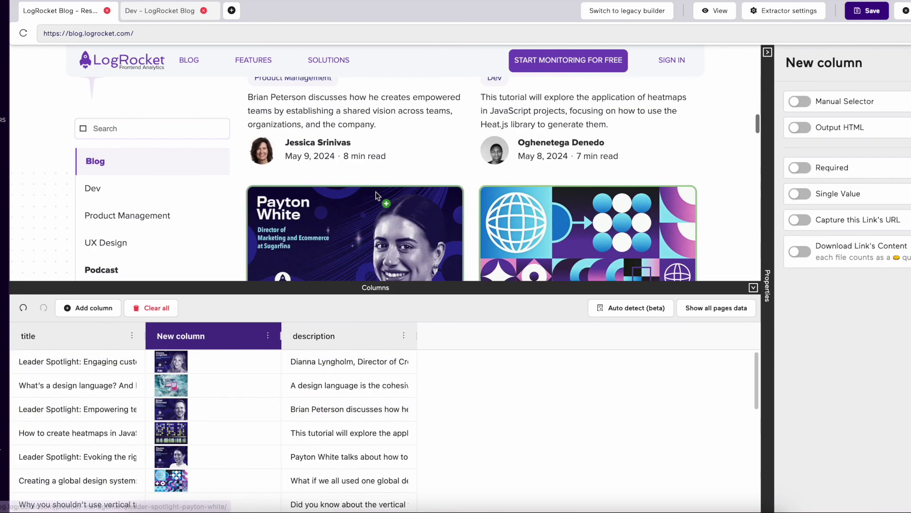
pyautogui.scroll(4, 376, 195)
pyautogui.scroll(-6, 376, 195)
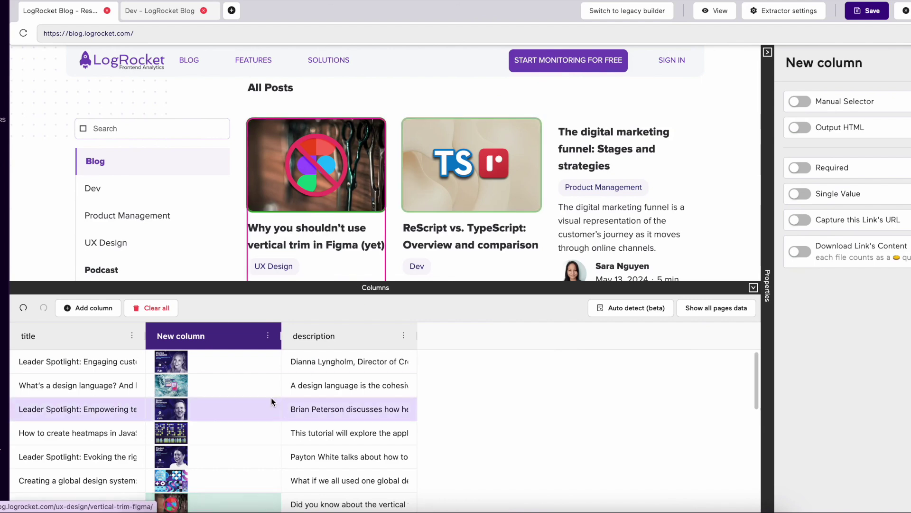
pyautogui.scroll(-5, 271, 399)
pyautogui.scroll(2, 271, 399)
pyautogui.scroll(-1, 256, 418)
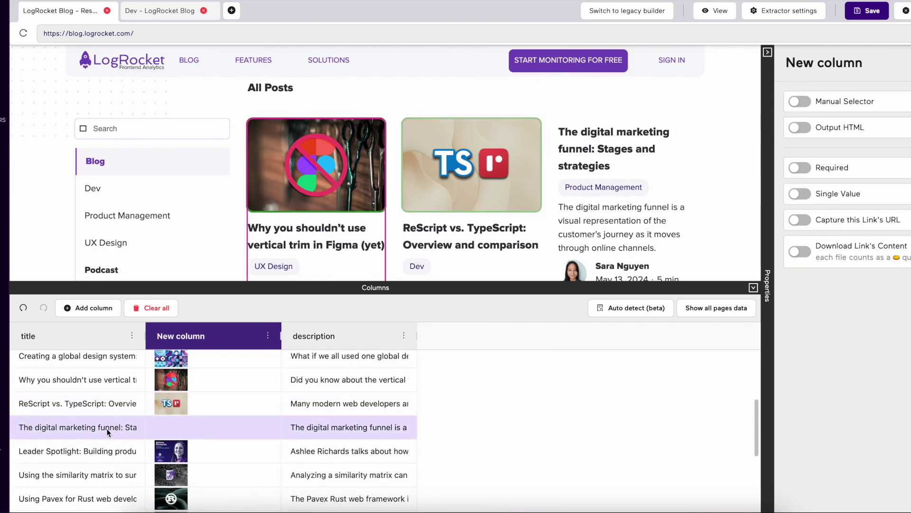
pyautogui.scroll(-1, 602, 154)
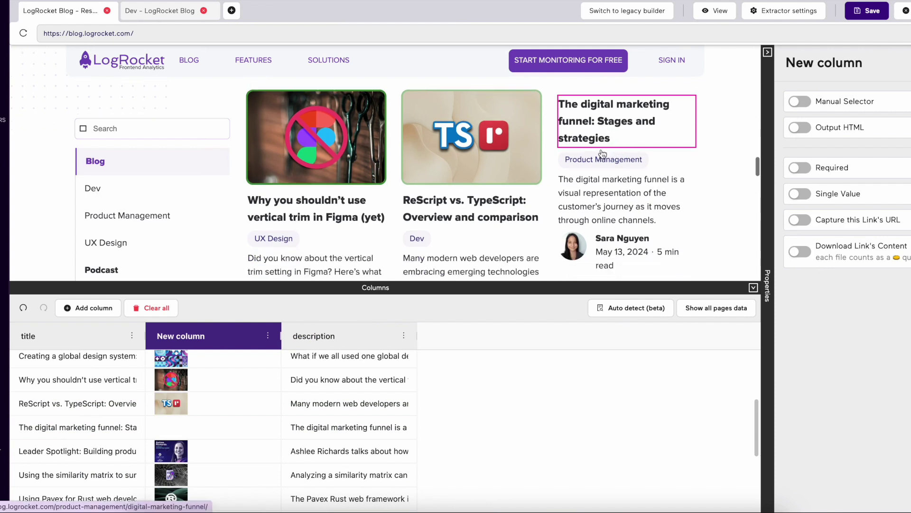
pyautogui.scroll(-3, 603, 154)
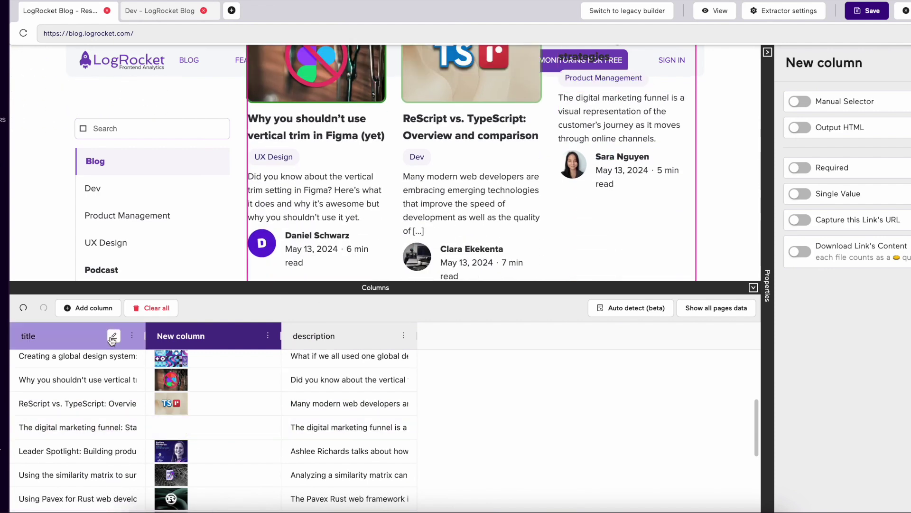
pyautogui.click(90, 308)
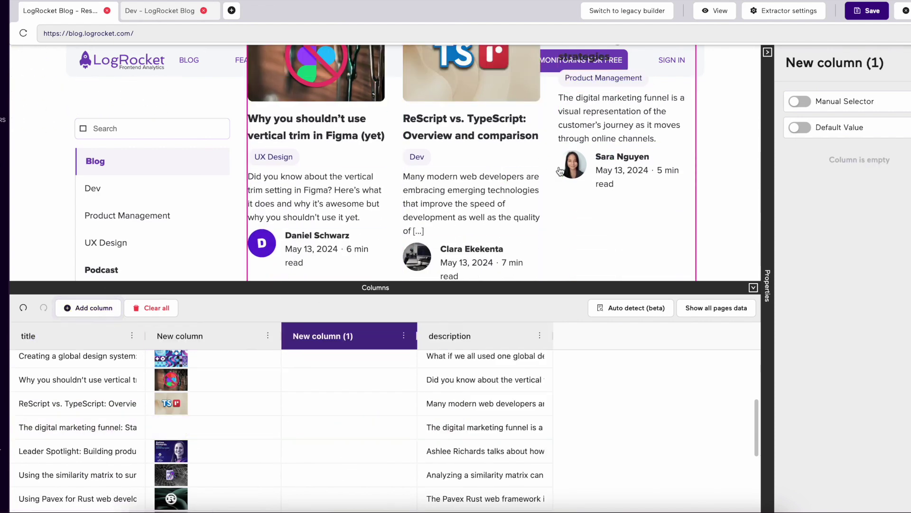
# Name the two new columns 'img' and 'author_img'
pyautogui.click(214, 333)
pyautogui.write('img')
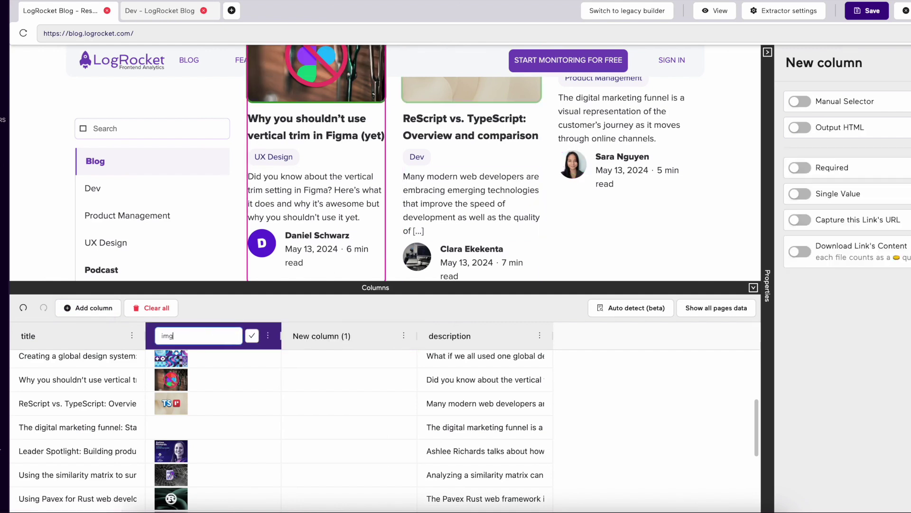
pyautogui.press('Return')
pyautogui.click(305, 333)
pyautogui.write('author')
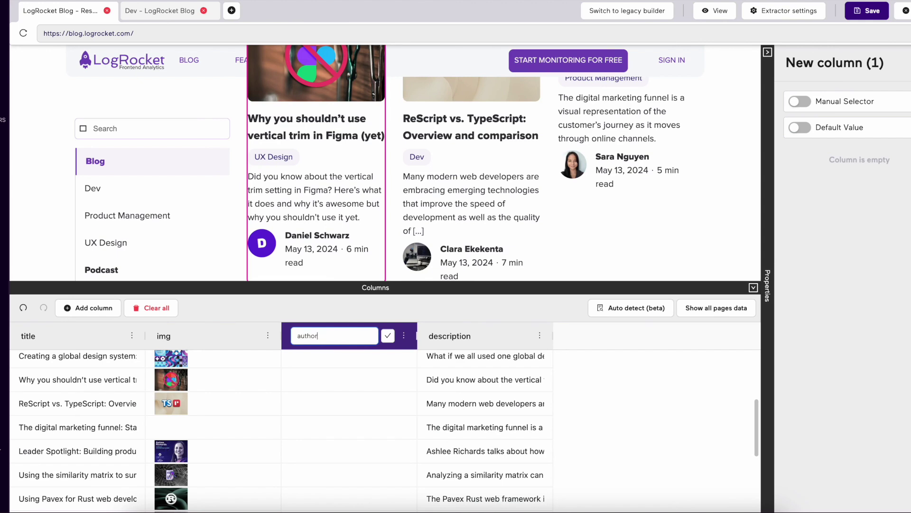
pyautogui.write('_img')
pyautogui.press('Return')
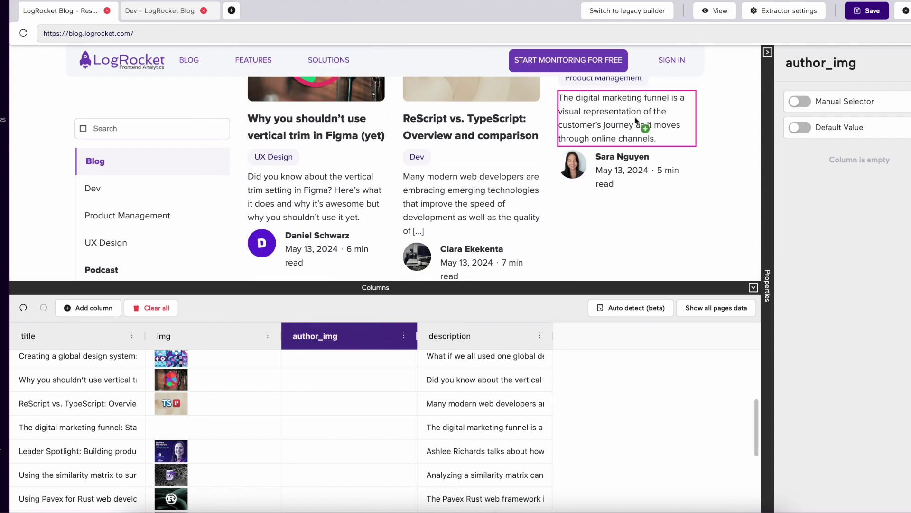
# Fill author_img by picking two authors' avatars on the page
pyautogui.click(580, 169)
pyautogui.click(262, 243)
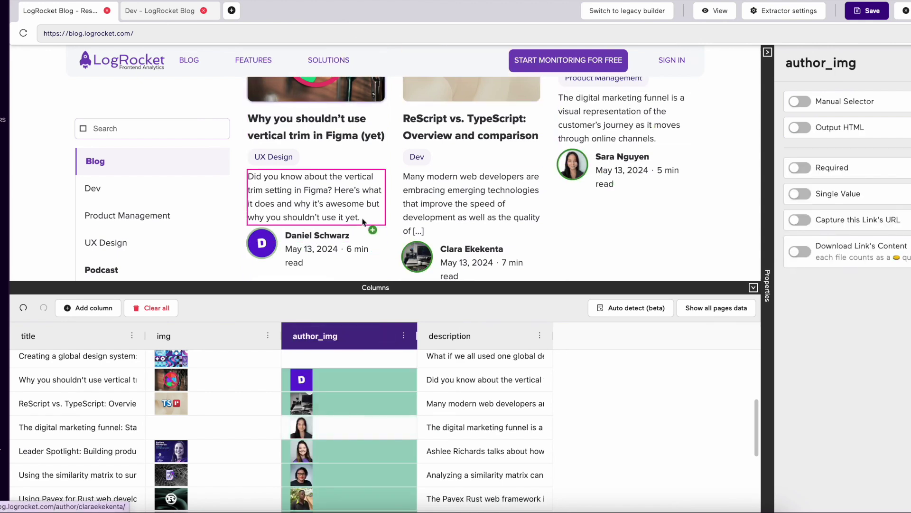
pyautogui.scroll(-10, 362, 222)
pyautogui.scroll(-3, 361, 222)
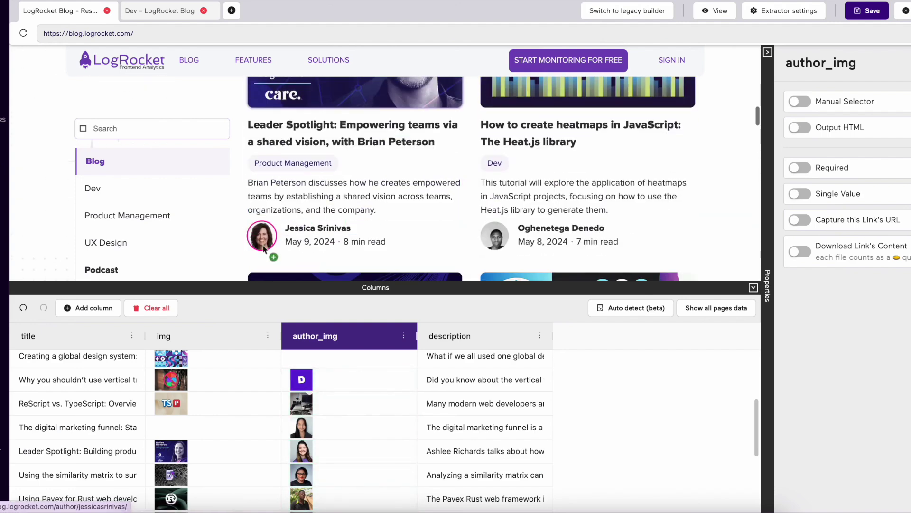
pyautogui.scroll(3, 358, 432)
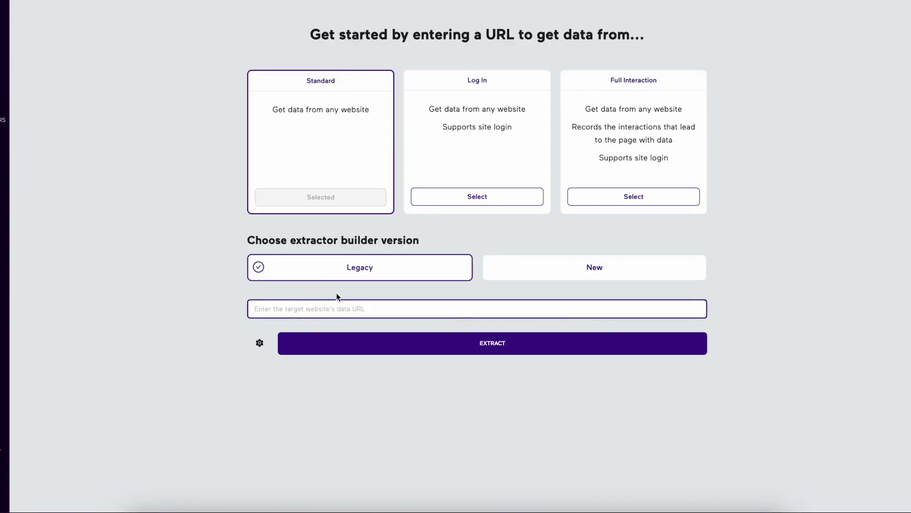
pyautogui.click(334, 306)
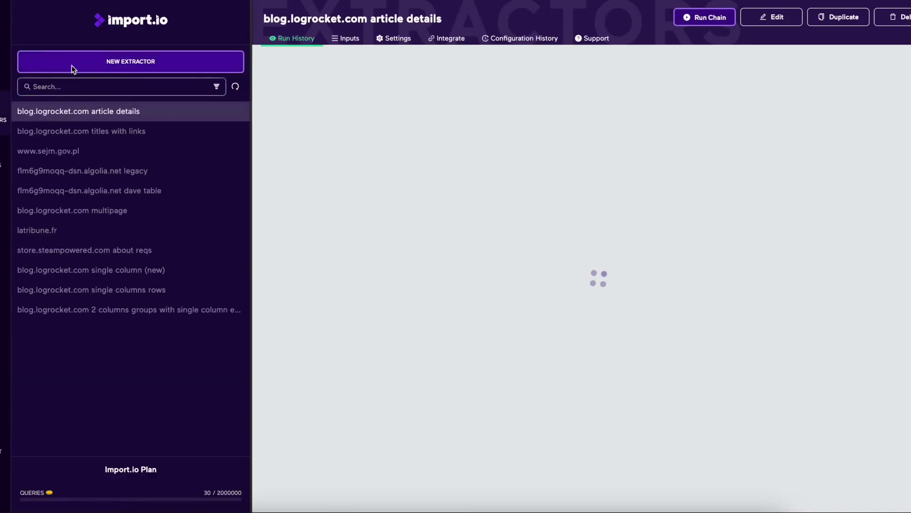
pyautogui.click(72, 69)
pyautogui.click(351, 268)
pyautogui.click(351, 308)
pyautogui.click(351, 335)
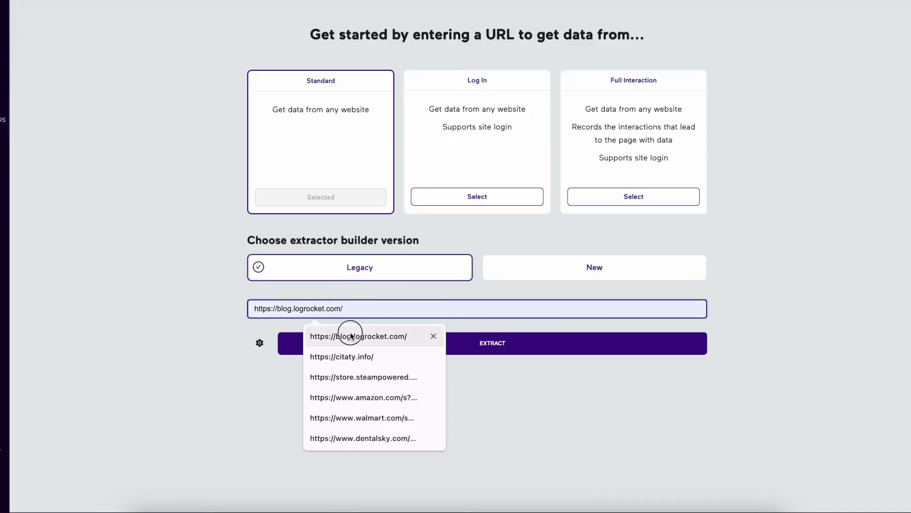
pyautogui.click(392, 344)
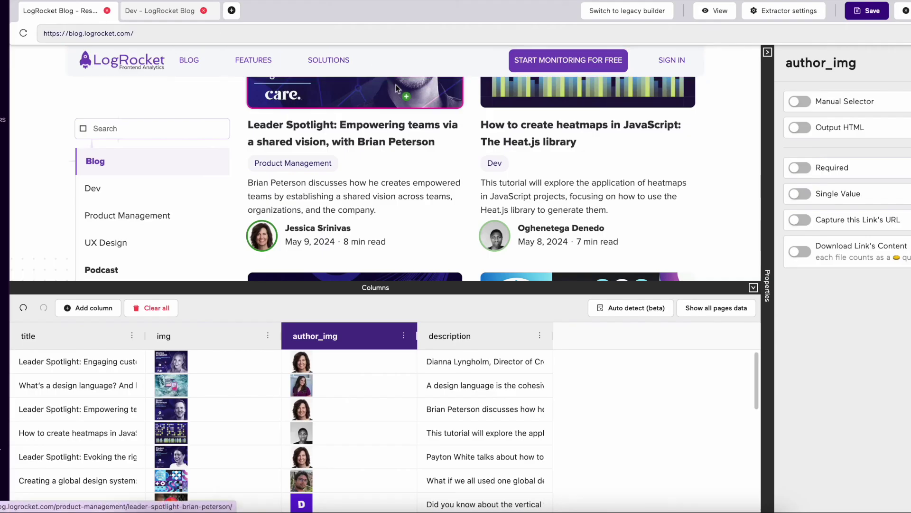
# Add an empty column and move it after description
pyautogui.scroll(9, 416, 198)
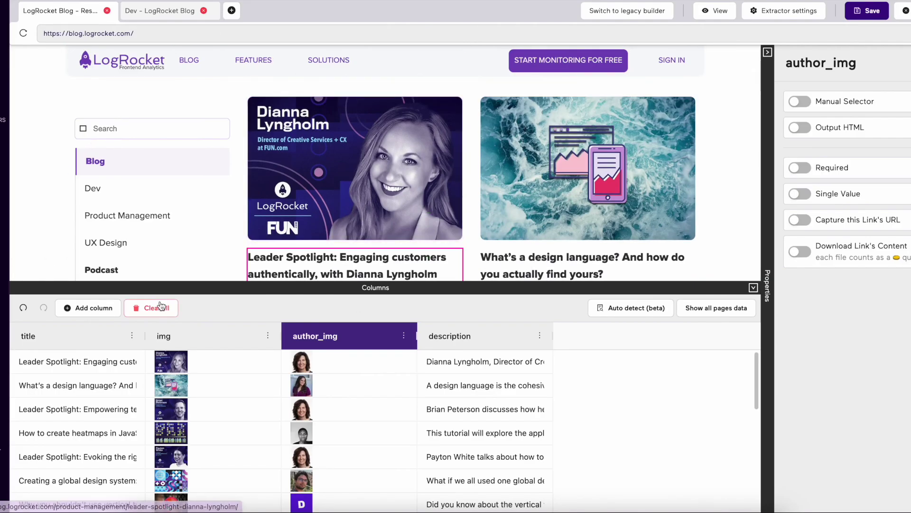
pyautogui.click(82, 308)
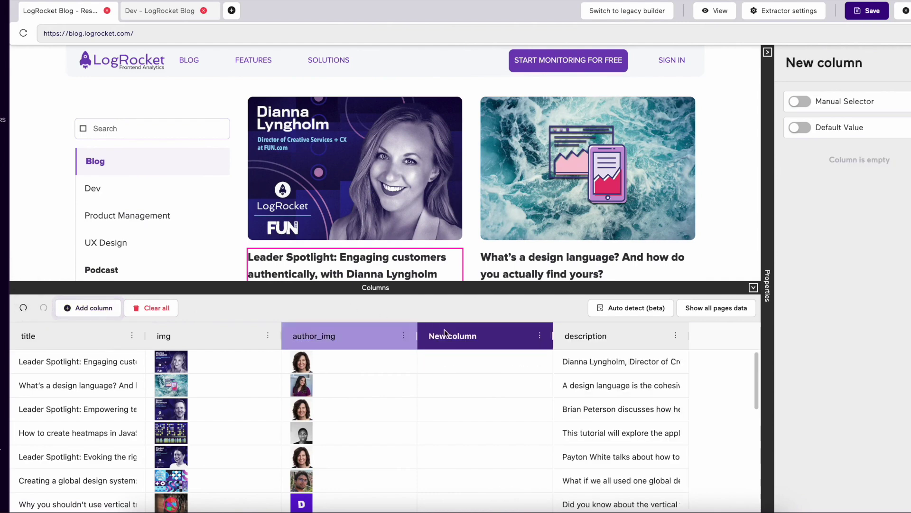
pyautogui.moveTo(445, 332); pyautogui.dragTo(616, 332)
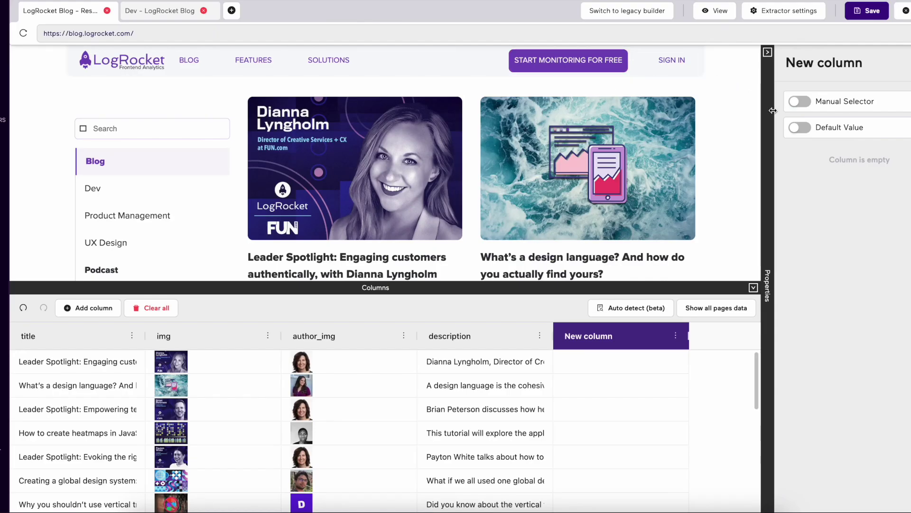
# Inspect the '9 min read' text in the browser's developer tools
pyautogui.scroll(-5, 625, 204)
pyautogui.scroll(3, 624, 204)
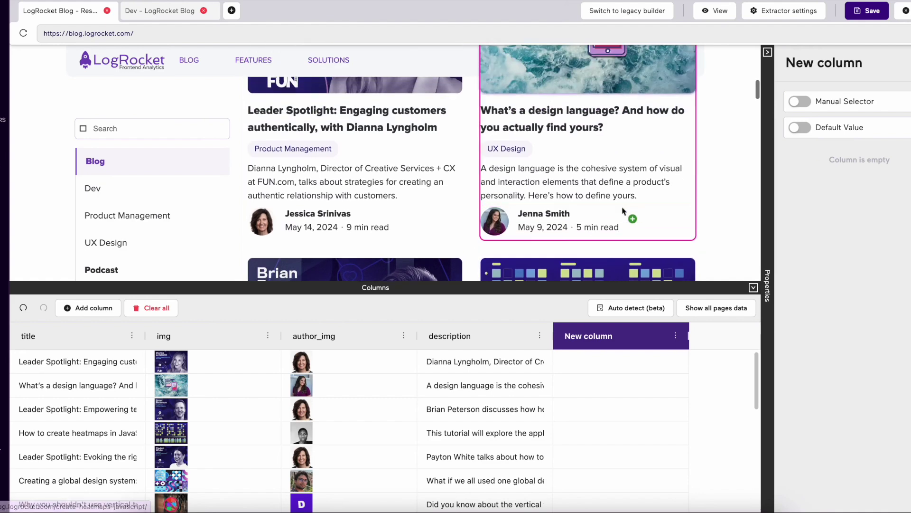
pyautogui.scroll(-1, 364, 226)
pyautogui.rightClick(348, 228)
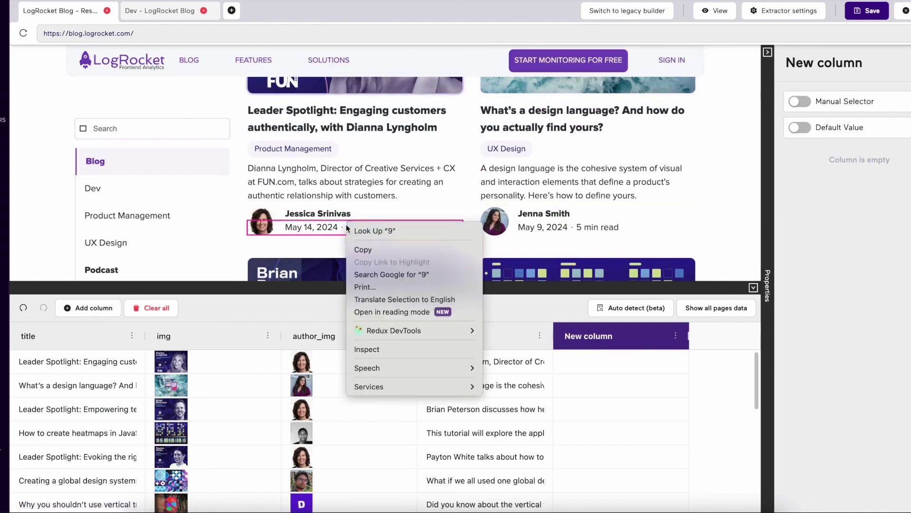
pyautogui.click(389, 350)
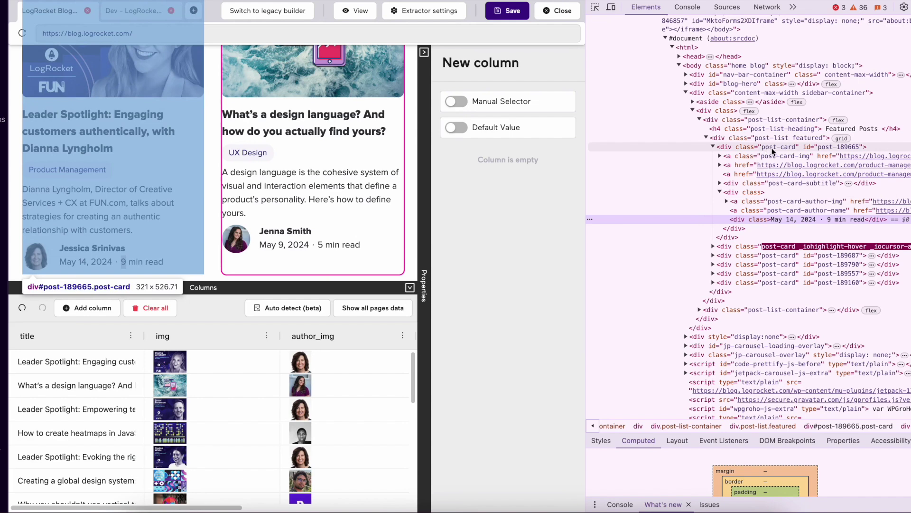
# Apply the manual CSS selector .post-card > div > div:nth-of-type(3) to the column
pyautogui.click(772, 149)
pyautogui.click(456, 101)
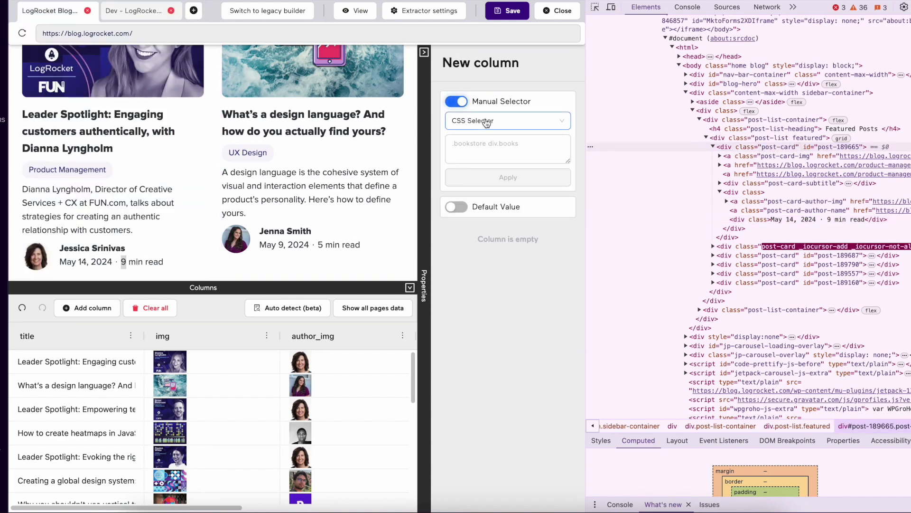
pyautogui.click(466, 144)
pyautogui.write('post-card.')
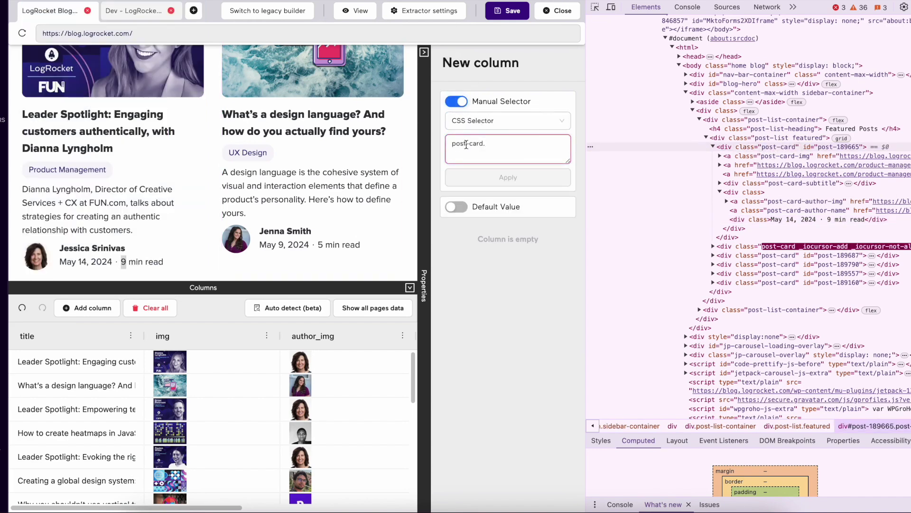
pyautogui.press('BackSpace')
pyautogui.click(453, 144)
pyautogui.write('.post-card')
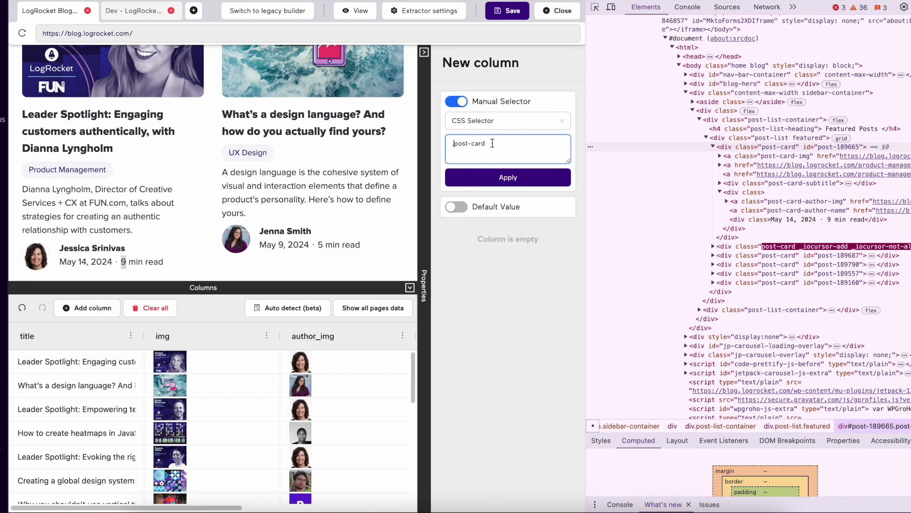
pyautogui.write(' >')
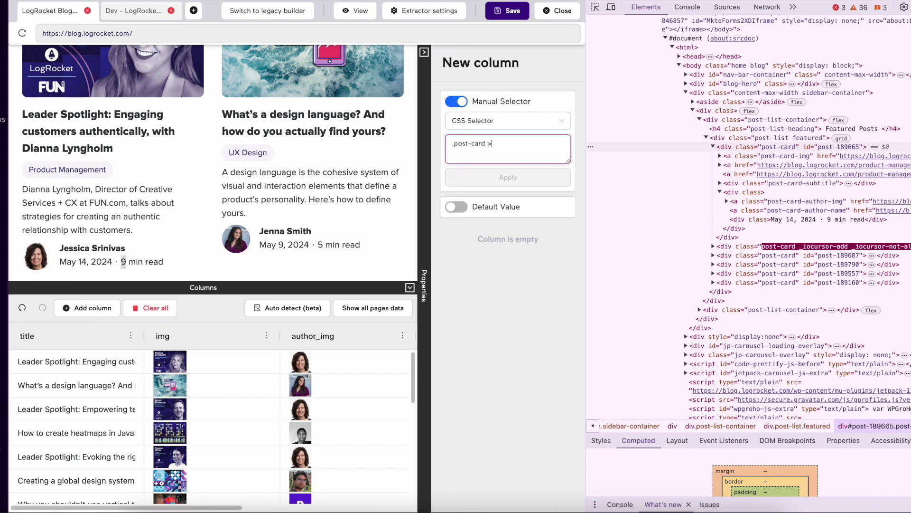
pyautogui.write(' div >')
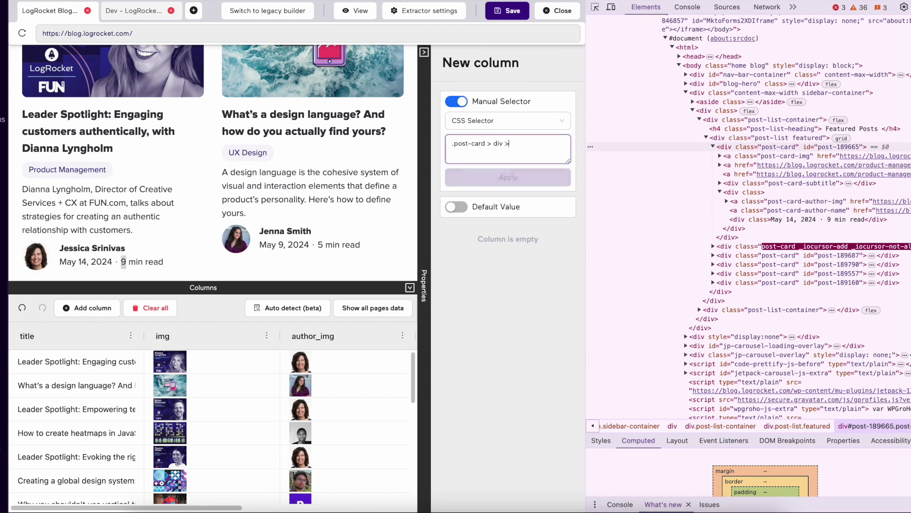
pyautogui.write(' div:nth-of-type')
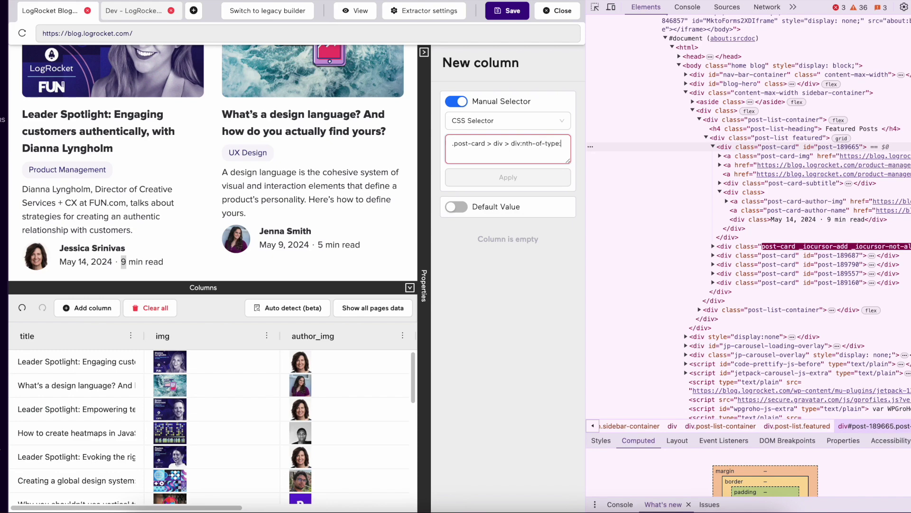
pyautogui.write('(3)')
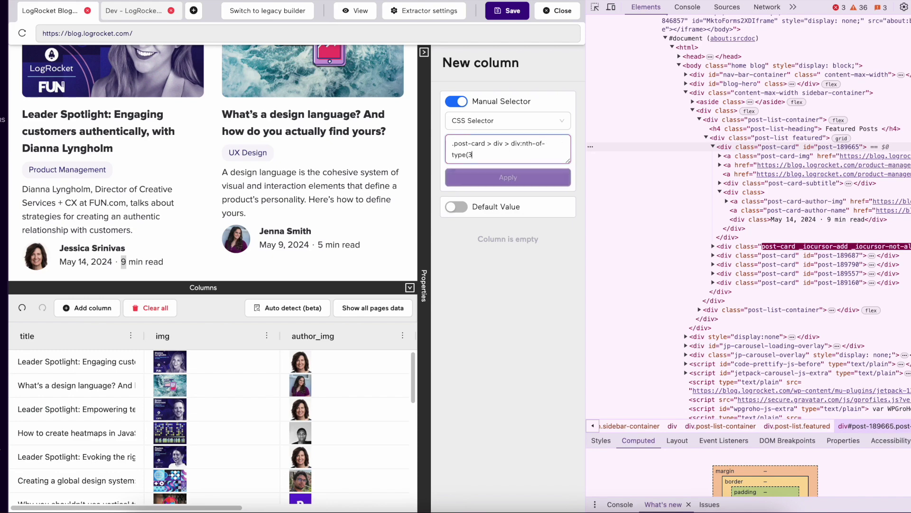
pyautogui.click(481, 176)
# Change the selector index to nth-of-type(2) and reapply it
pyautogui.hscroll(5, 281, 409)
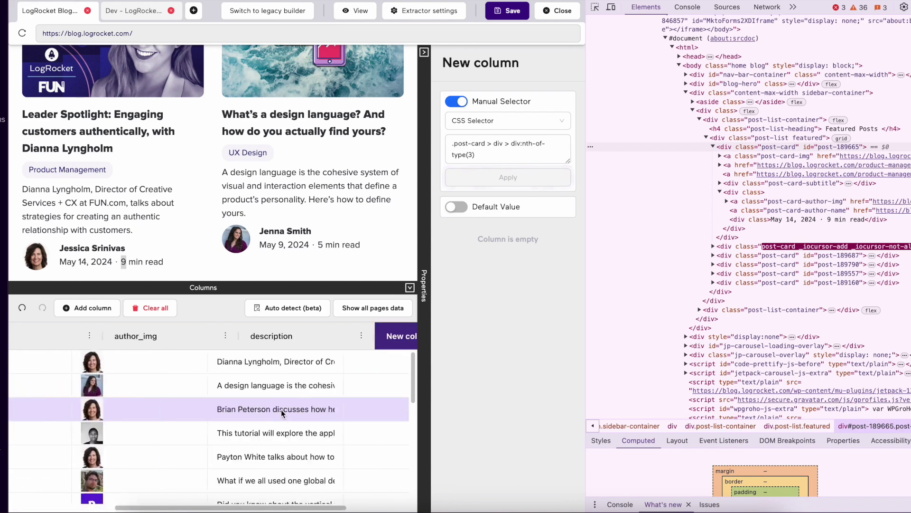
pyautogui.scroll(-5, 317, 381)
pyautogui.scroll(5, 317, 380)
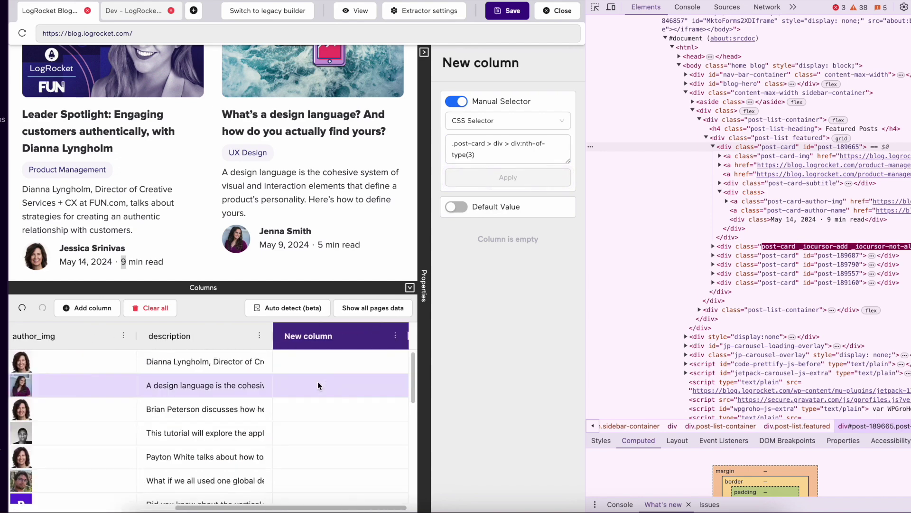
pyautogui.doubleClick(469, 154)
pyautogui.write('2')
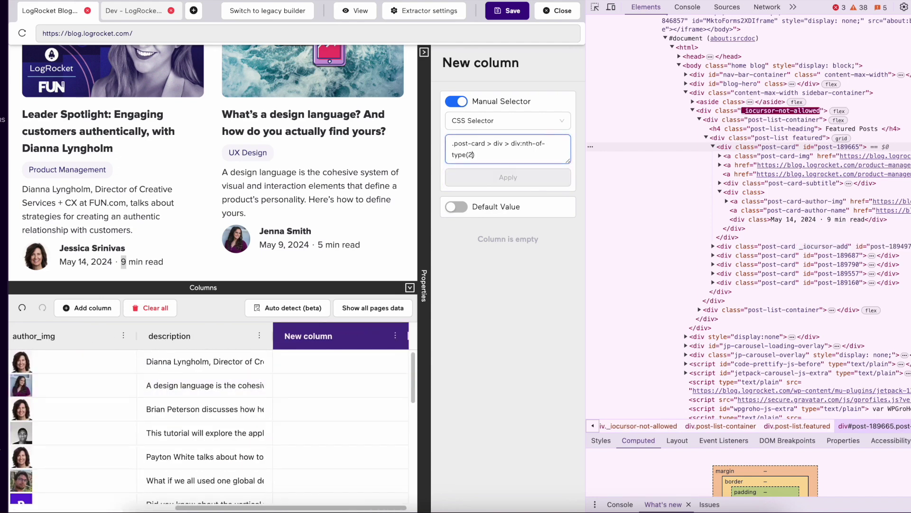
pyautogui.click(489, 177)
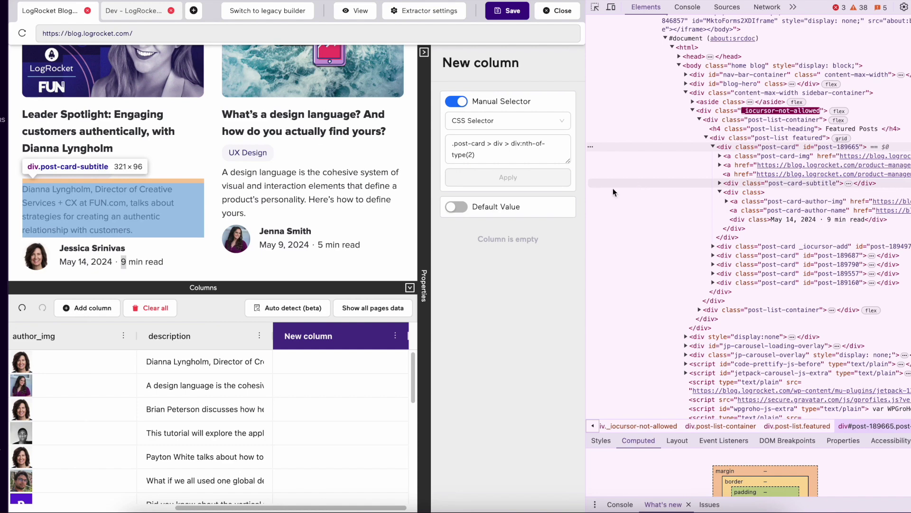
# Shorten the selector to .post-card > div > div, apply it, and close DevTools
pyautogui.click(485, 143)
pyautogui.moveTo(522, 144); pyautogui.dragTo(476, 155)
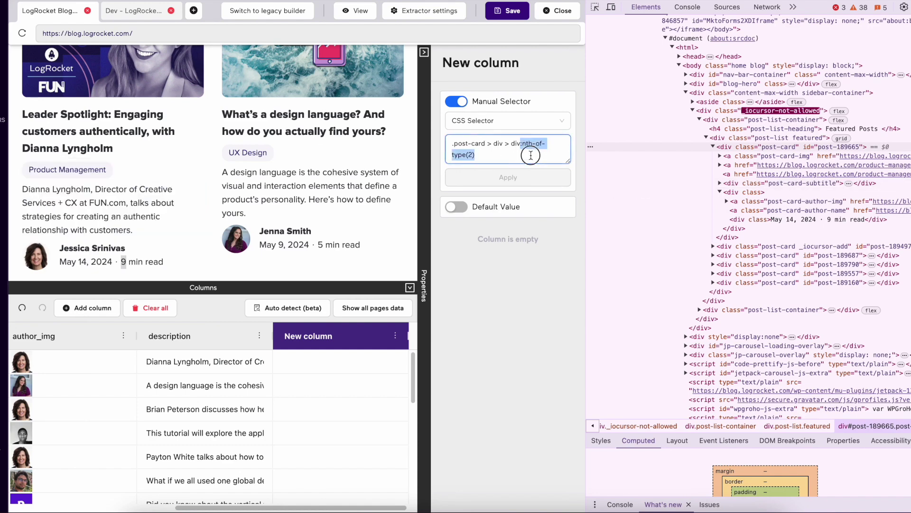
pyautogui.press('BackSpace')
pyautogui.click(508, 177)
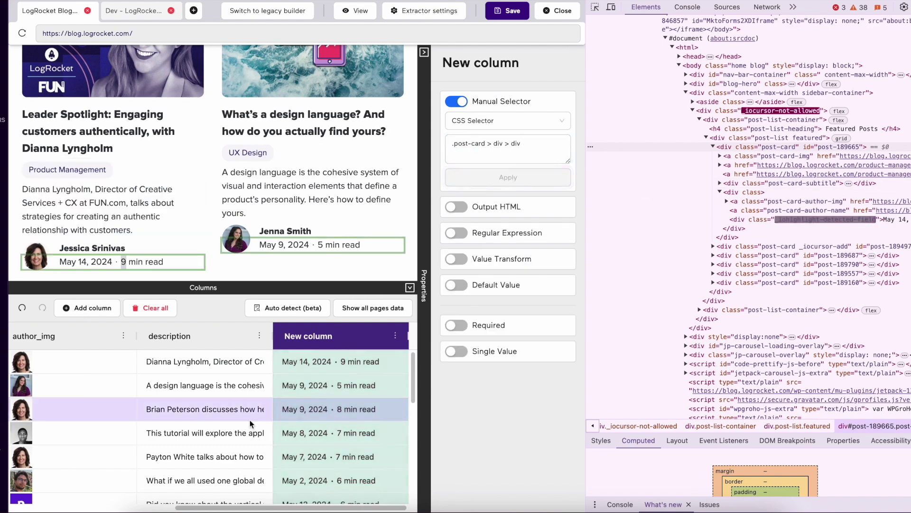
pyautogui.press('F12')
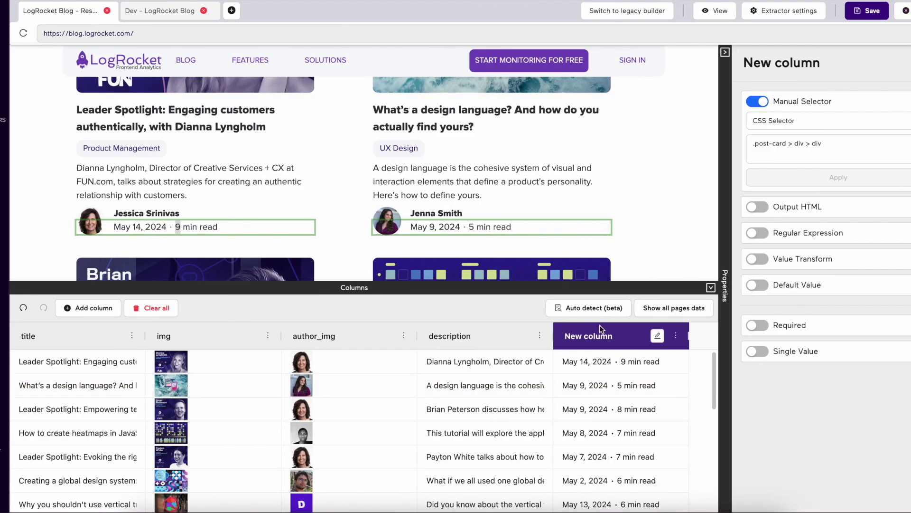
# Rename the column to 'date'
pyautogui.doubleClick(610, 337)
pyautogui.write('date')
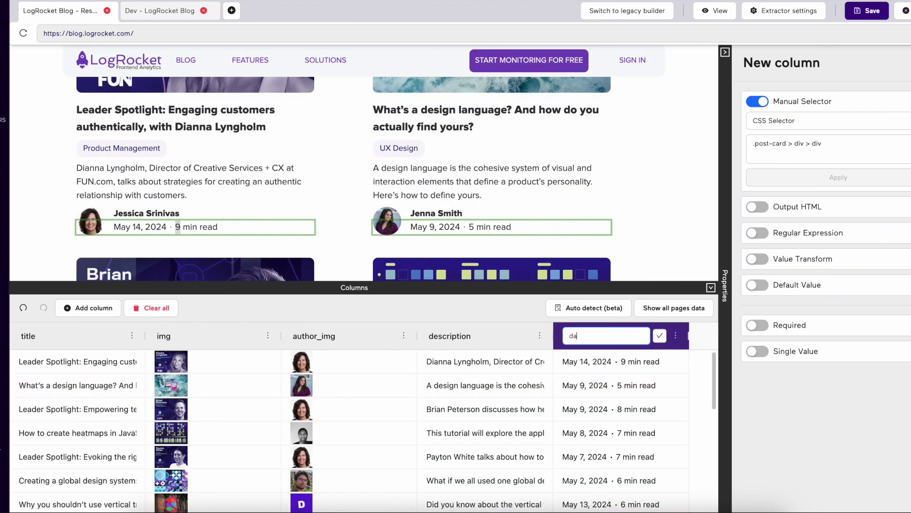
pyautogui.press('Return')
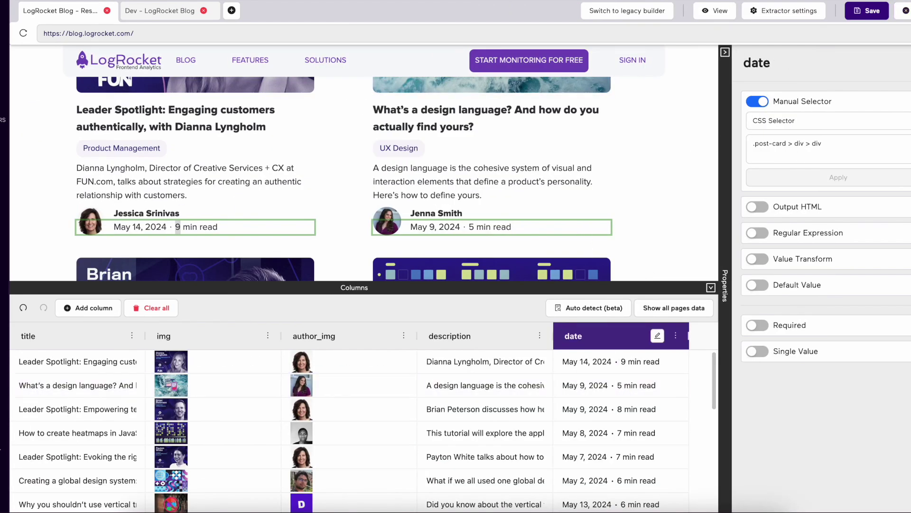
# Check the dates for the digital marketing funnel and augmented products posts on the page
pyautogui.click(460, 336)
pyautogui.click(607, 340)
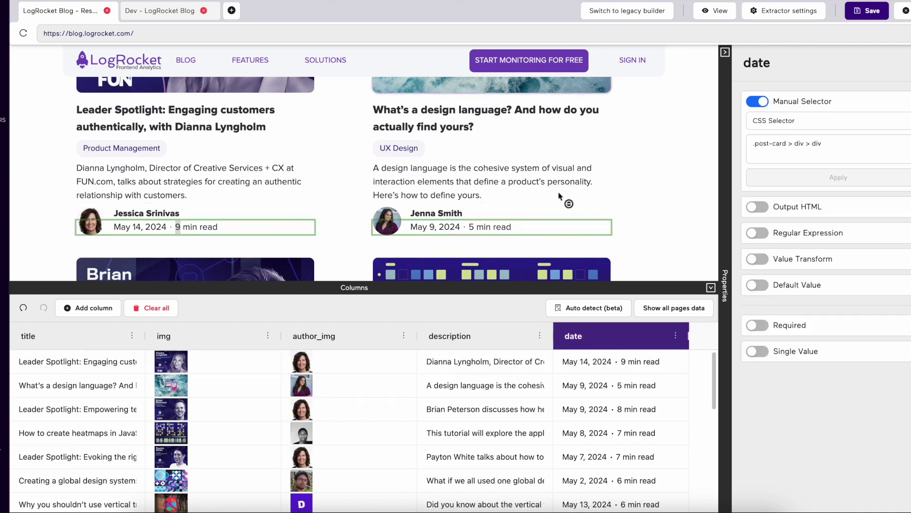
pyautogui.scroll(1, 300, 204)
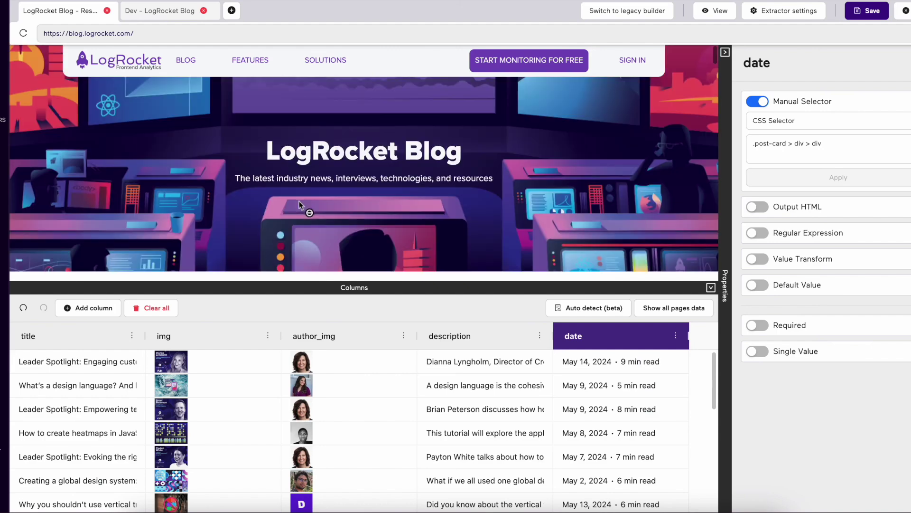
pyautogui.scroll(-5, 299, 201)
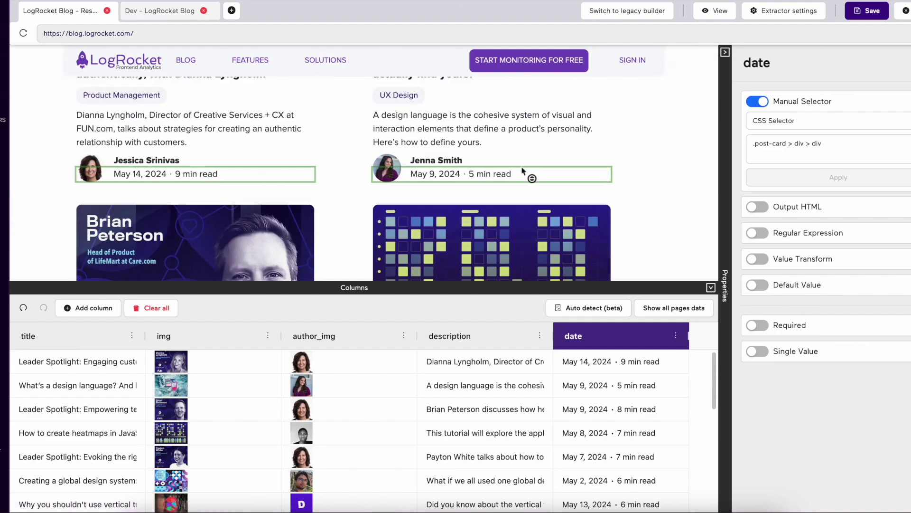
pyautogui.scroll(-6, 533, 172)
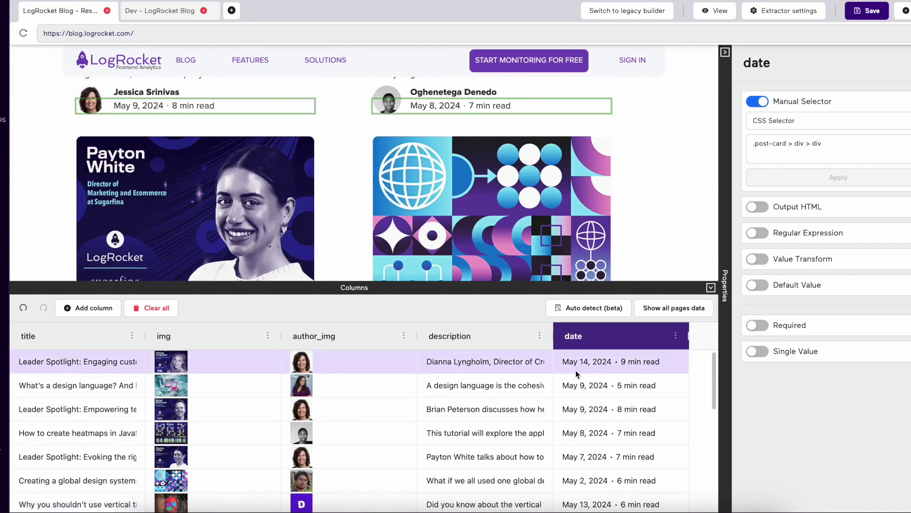
pyautogui.scroll(-3, 577, 373)
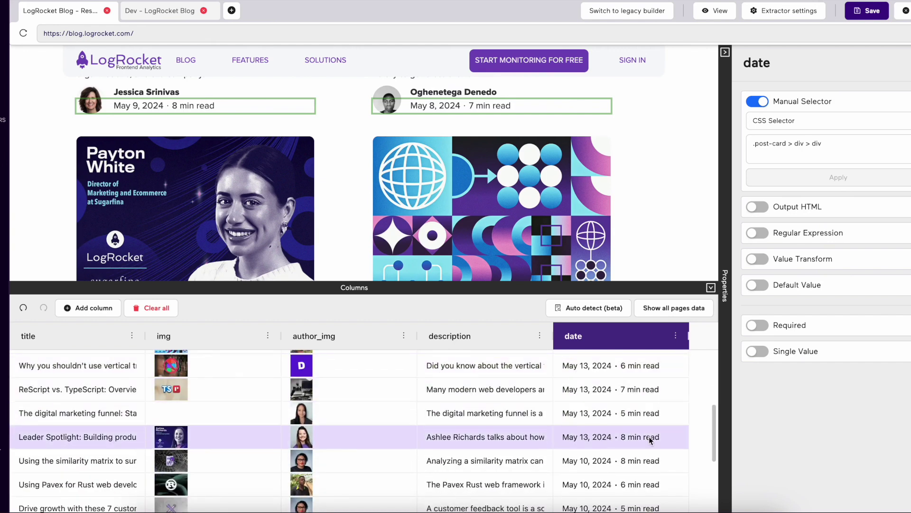
pyautogui.click(638, 412)
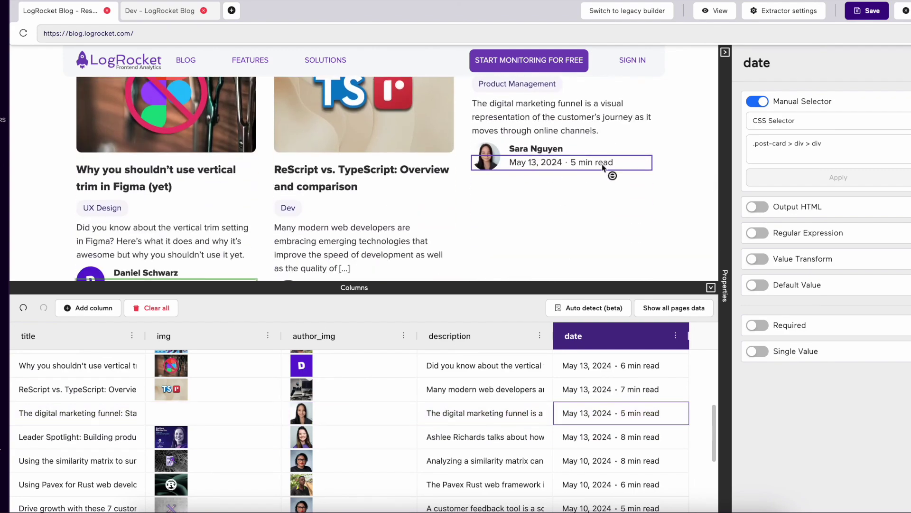
pyautogui.scroll(-3, 588, 446)
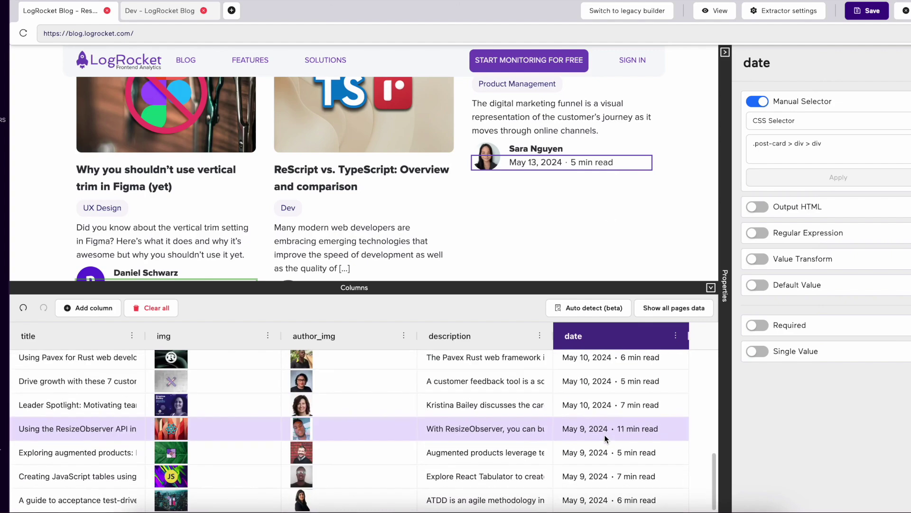
pyautogui.click(606, 455)
# Verify description matches against their cards, then enable Regular Expression for the date column
pyautogui.click(467, 336)
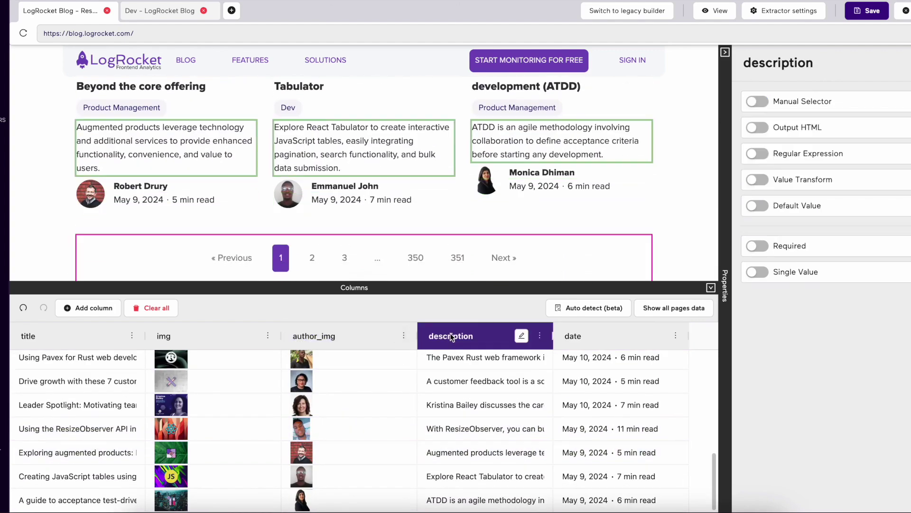
pyautogui.click(477, 414)
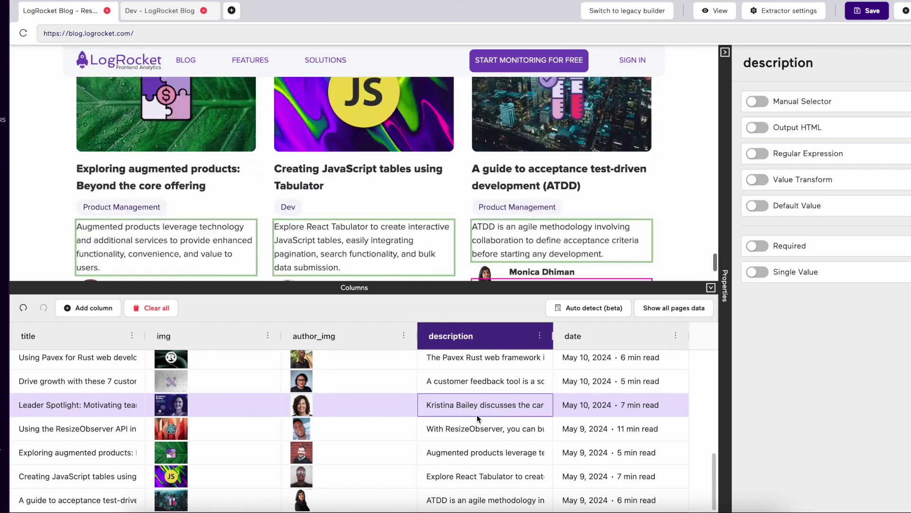
pyautogui.click(489, 389)
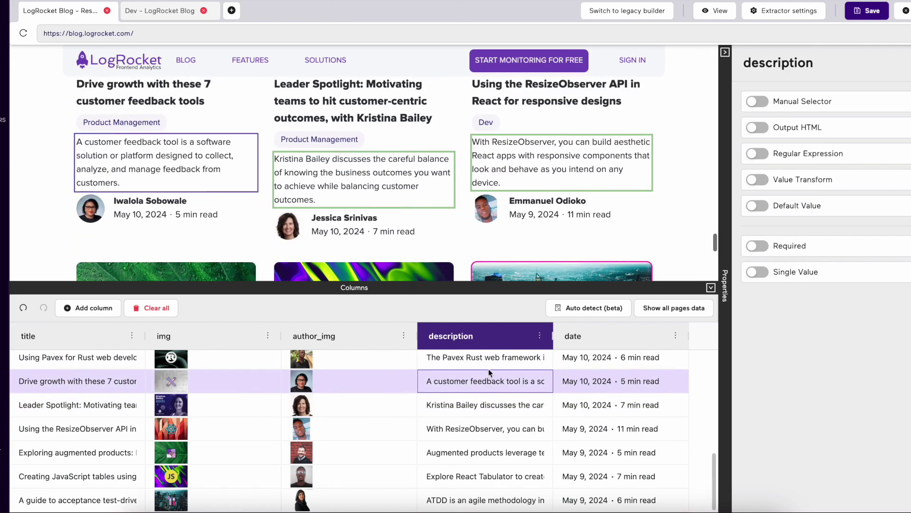
pyautogui.click(347, 379)
pyautogui.click(646, 361)
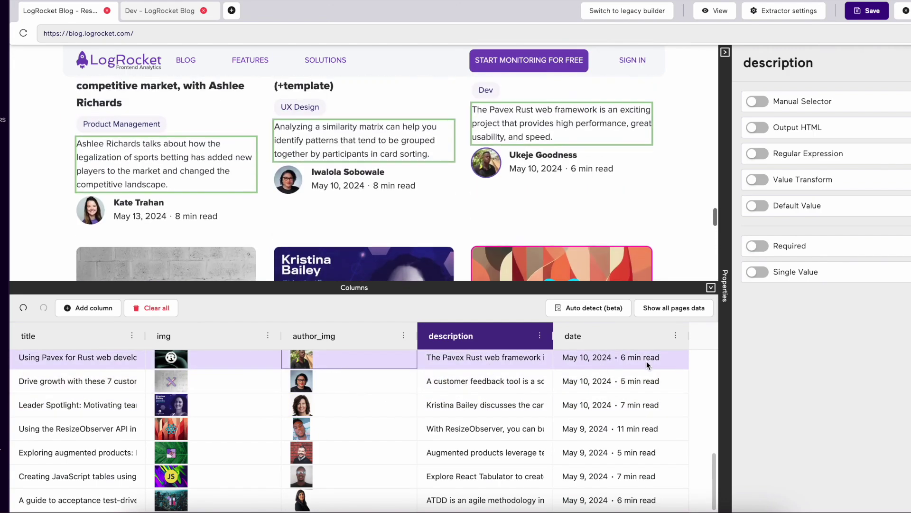
pyautogui.click(621, 340)
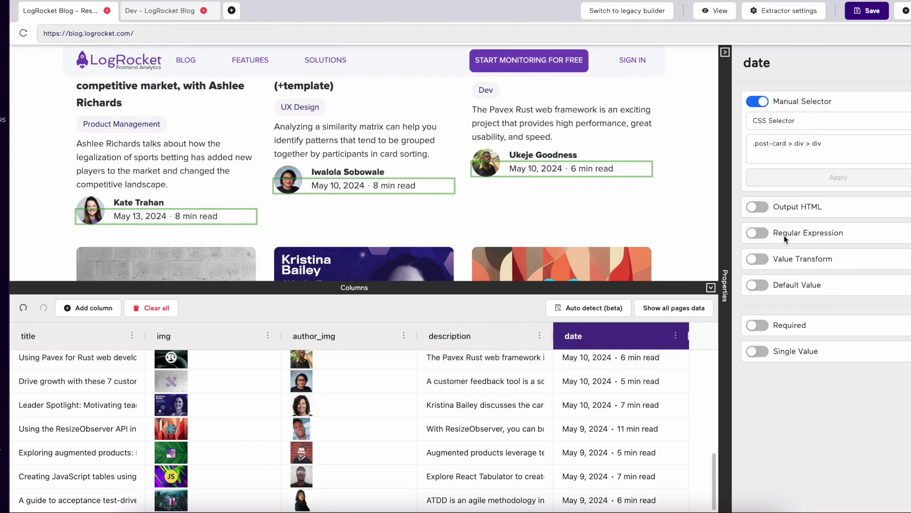
pyautogui.click(758, 233)
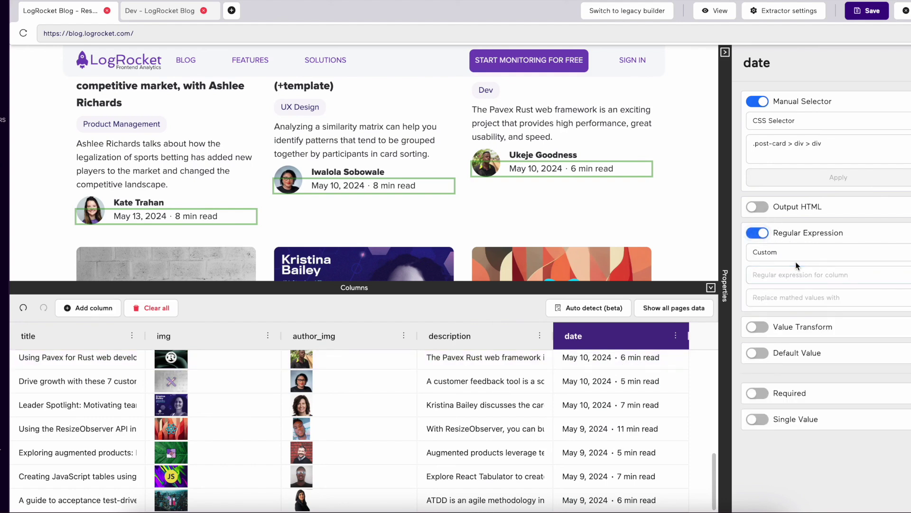
# Give the date column the custom regex [A-z]{3} \d+ so it keeps values like May 14
pyautogui.click(813, 251)
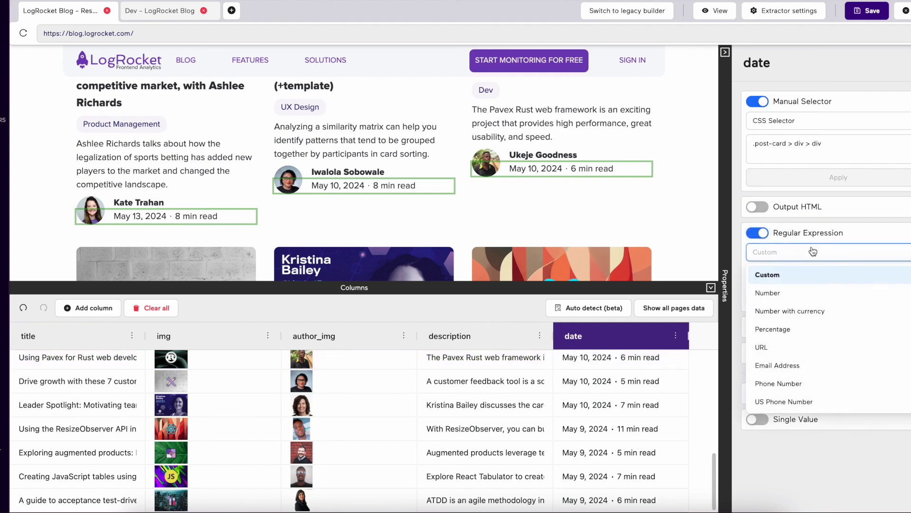
pyautogui.click(800, 275)
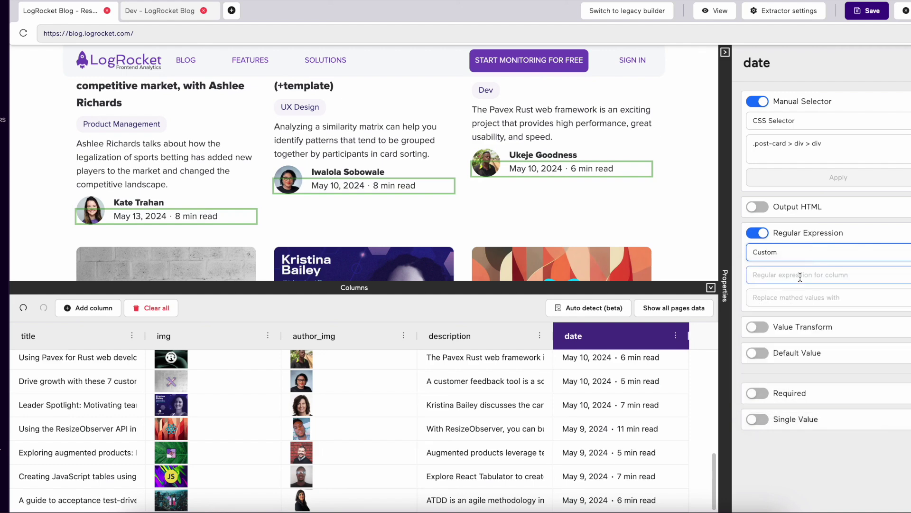
pyautogui.click(800, 276)
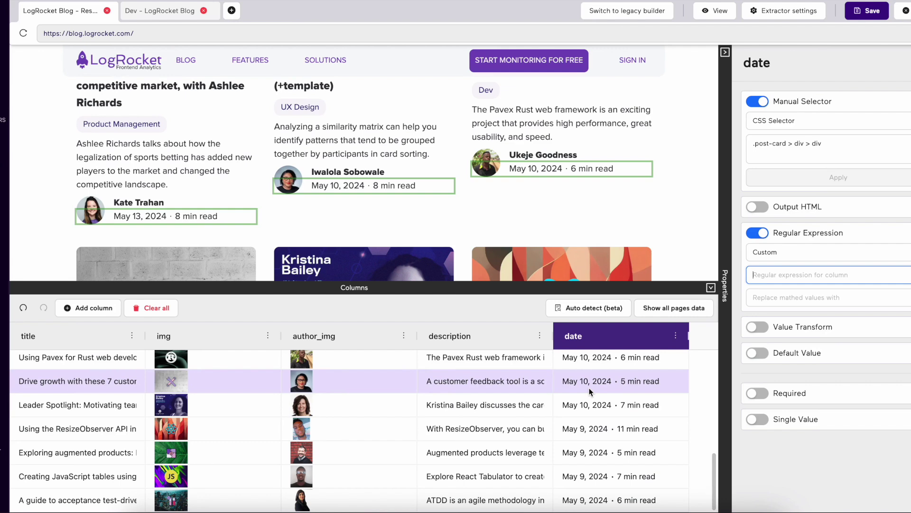
pyautogui.write('[')
pyautogui.click(773, 289)
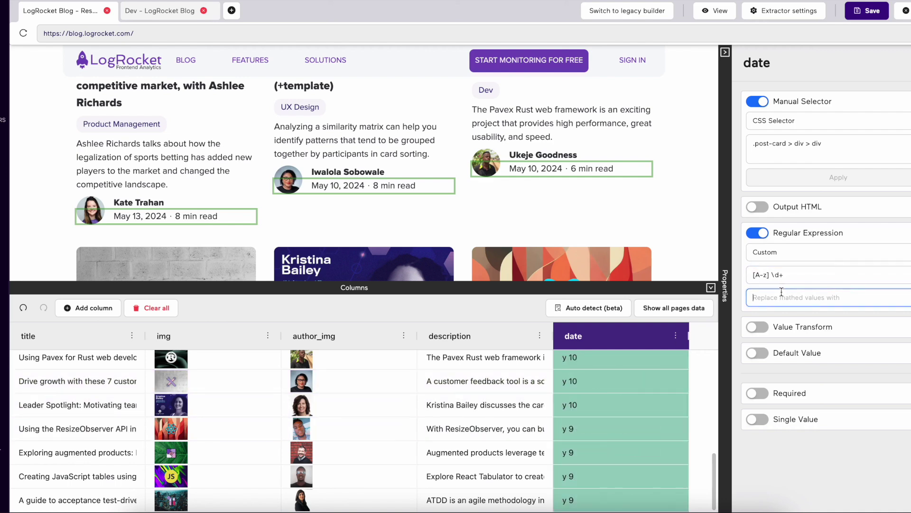
pyautogui.click(769, 275)
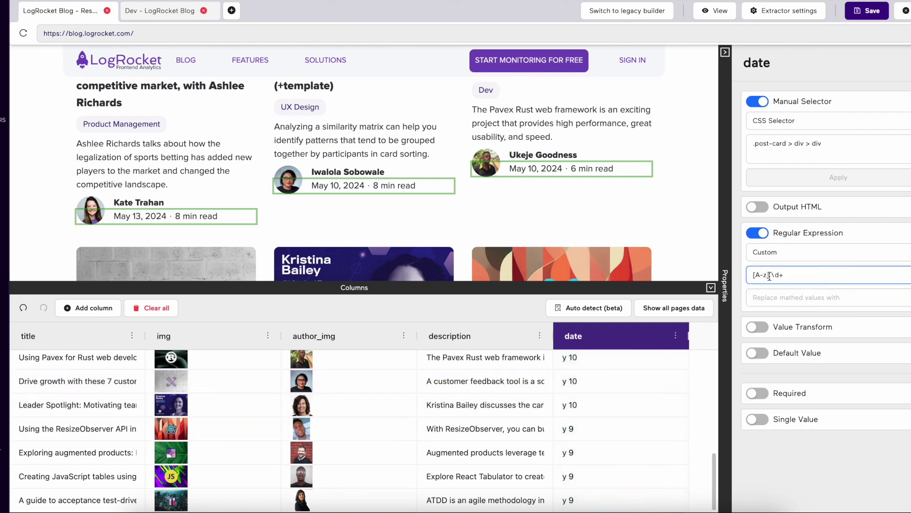
pyautogui.write('+')
pyautogui.click(779, 292)
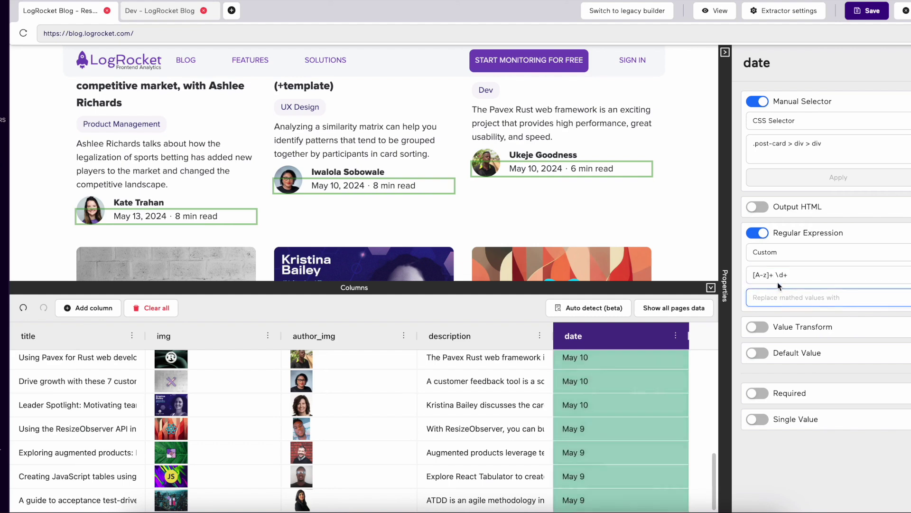
pyautogui.click(802, 274)
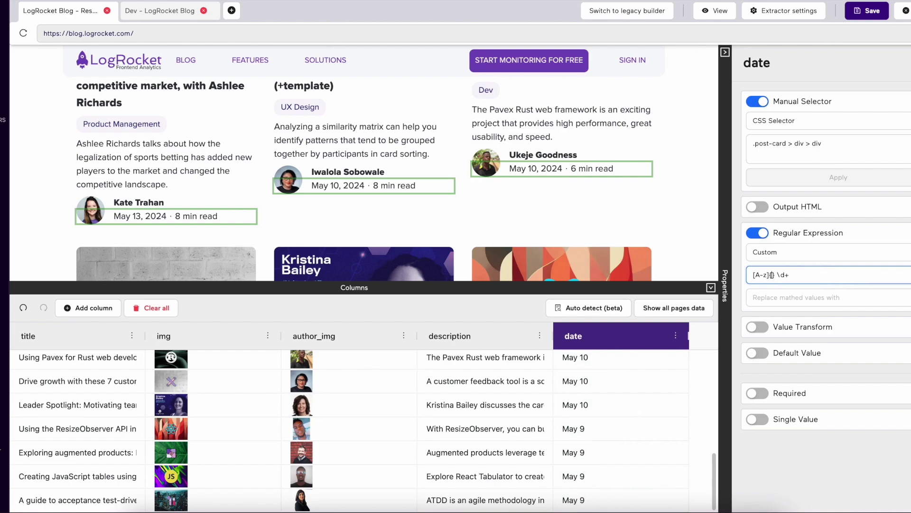
pyautogui.write('3')
pyautogui.click(796, 295)
pyautogui.click(806, 276)
# Enlarge the Columns panel and turn on Output HTML for the date column
pyautogui.scroll(-10, 616, 120)
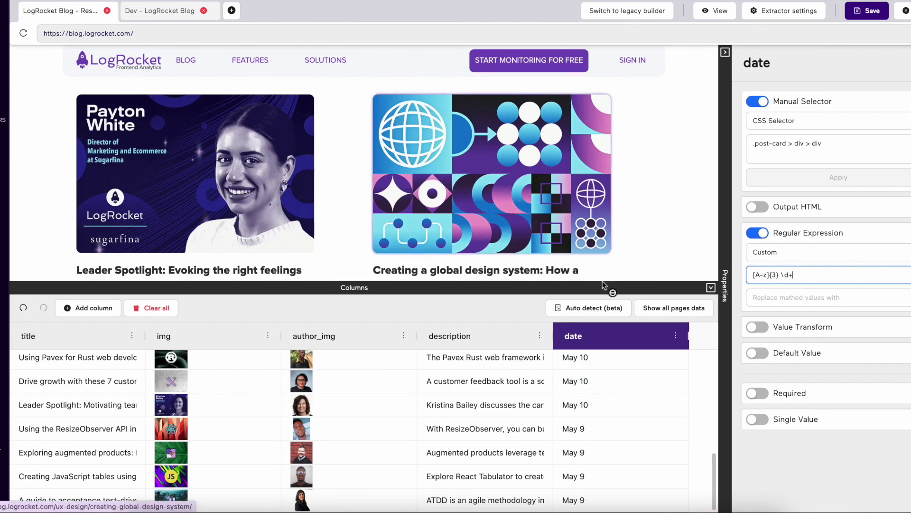
pyautogui.moveTo(602, 285); pyautogui.dragTo(599, 225)
pyautogui.scroll(5, 592, 352)
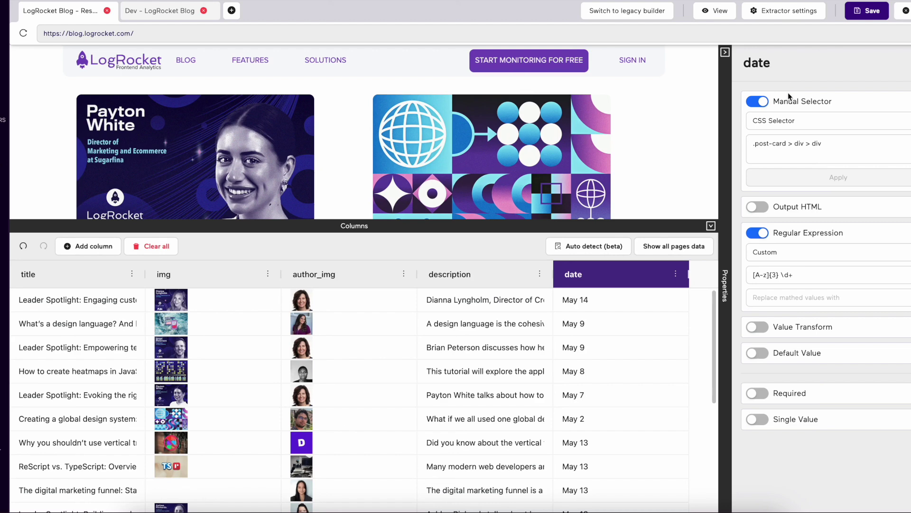
pyautogui.click(759, 209)
# Toggle the date regex off and on, then test a 'div' pattern on the dates
pyautogui.click(762, 231)
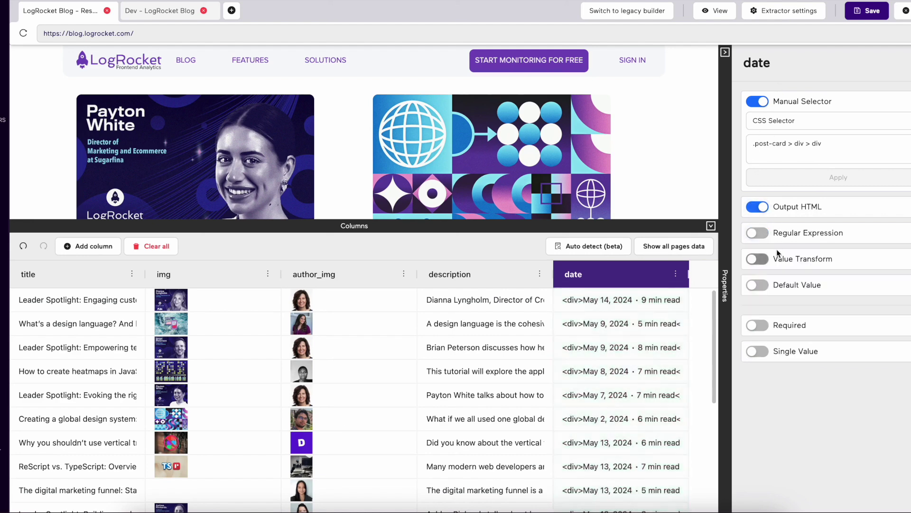
pyautogui.click(757, 232)
pyautogui.moveTo(815, 274); pyautogui.dragTo(748, 275)
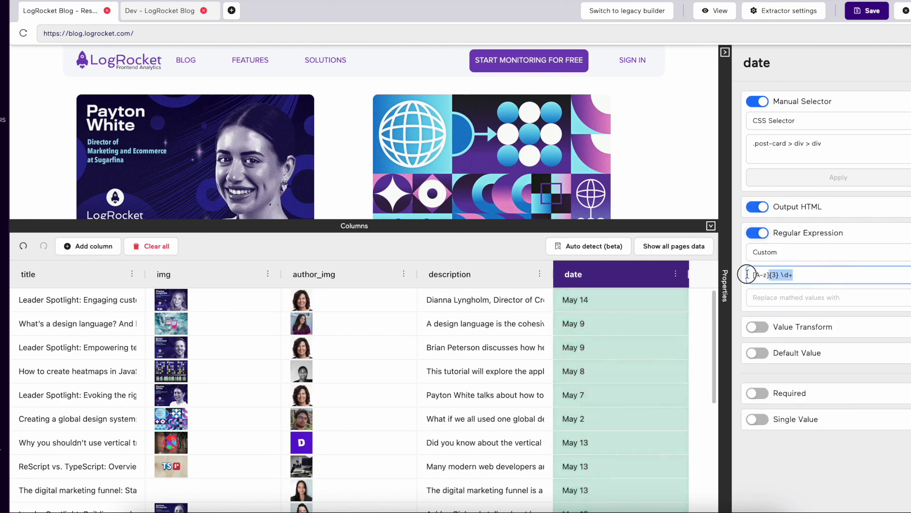
pyautogui.press('BackSpace')
pyautogui.write('div')
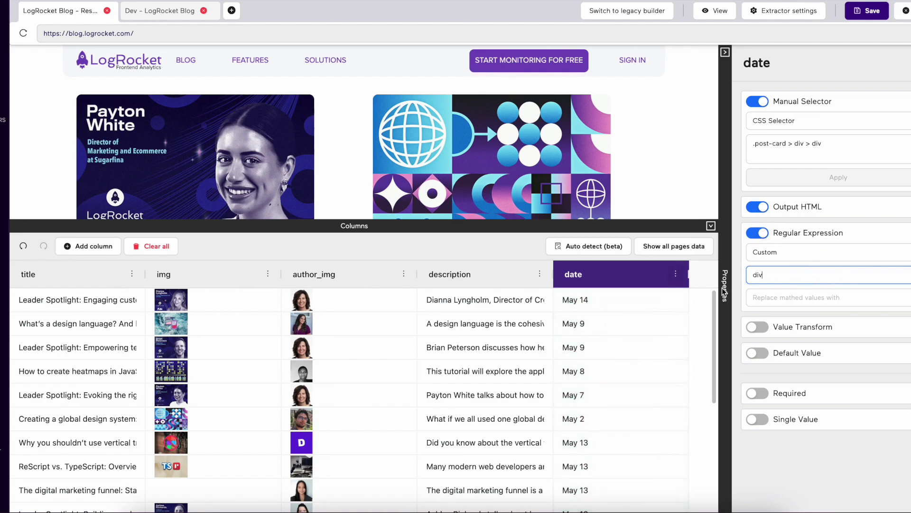
pyautogui.click(759, 295)
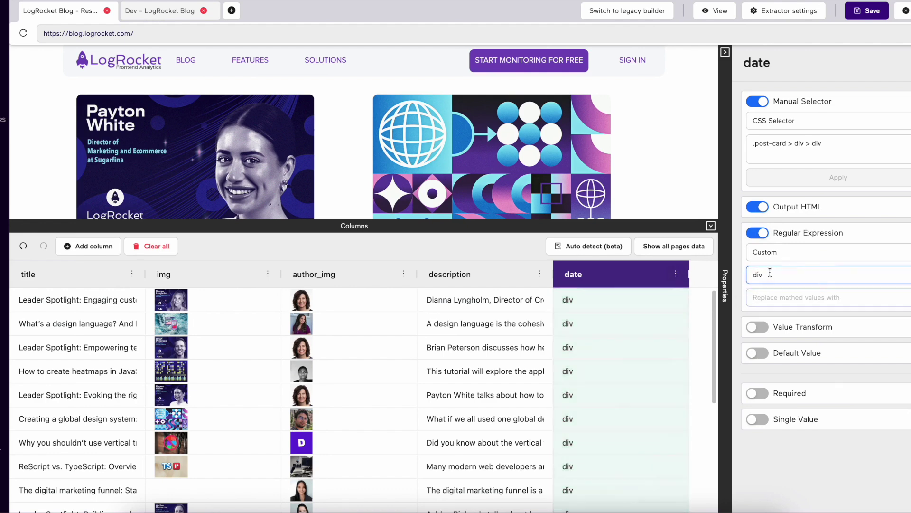
# Restore the [A-z]{3} \d+ pattern, turn Output HTML off, and enable Value Transform (Text)
pyautogui.hotkey('ctrl', 'a')
pyautogui.press('BackSpace')
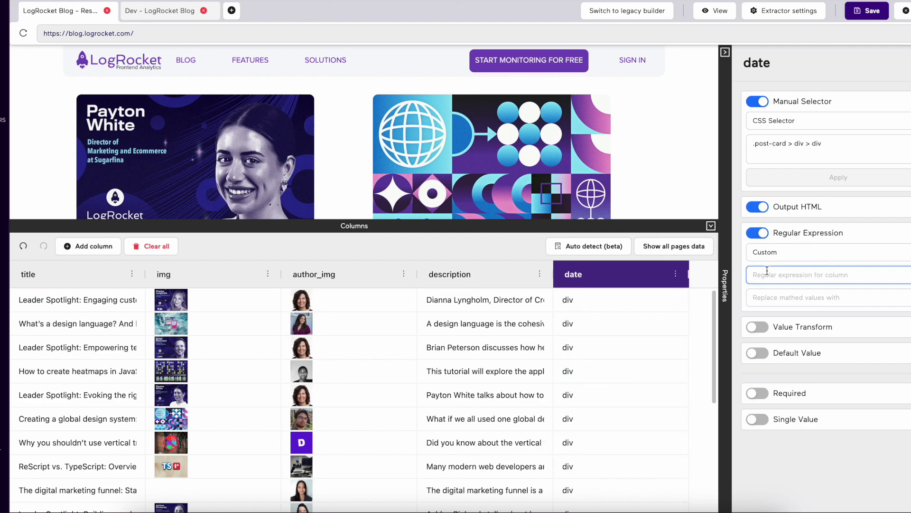
pyautogui.write('[A-z]{3} \\d+')
pyautogui.press('Tab')
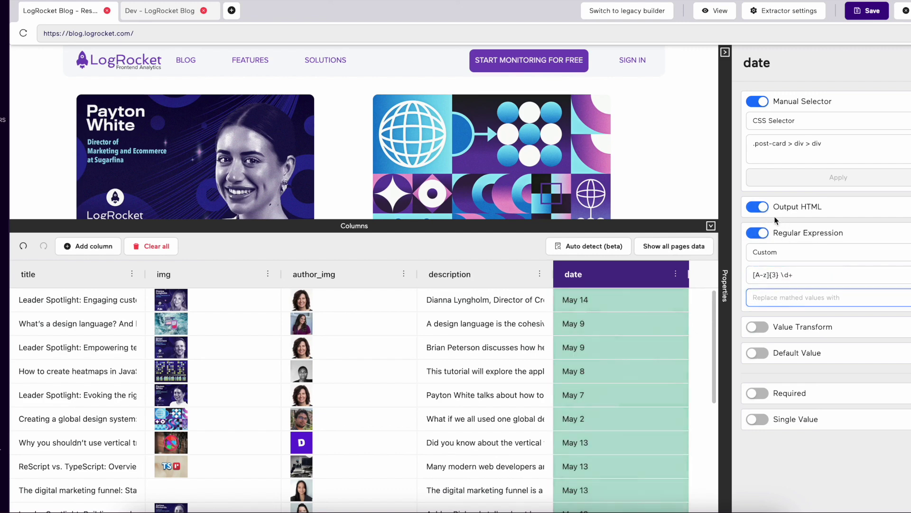
pyautogui.click(756, 207)
pyautogui.click(757, 326)
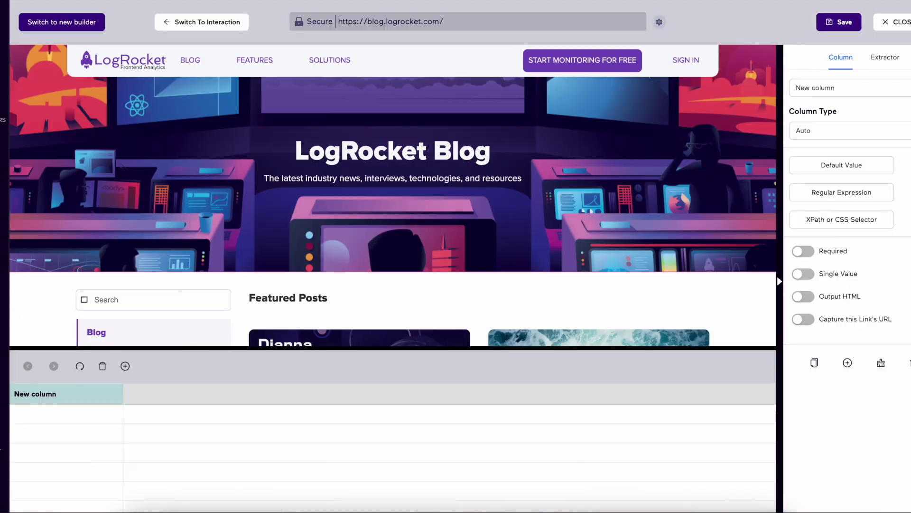
pyautogui.click(856, 126)
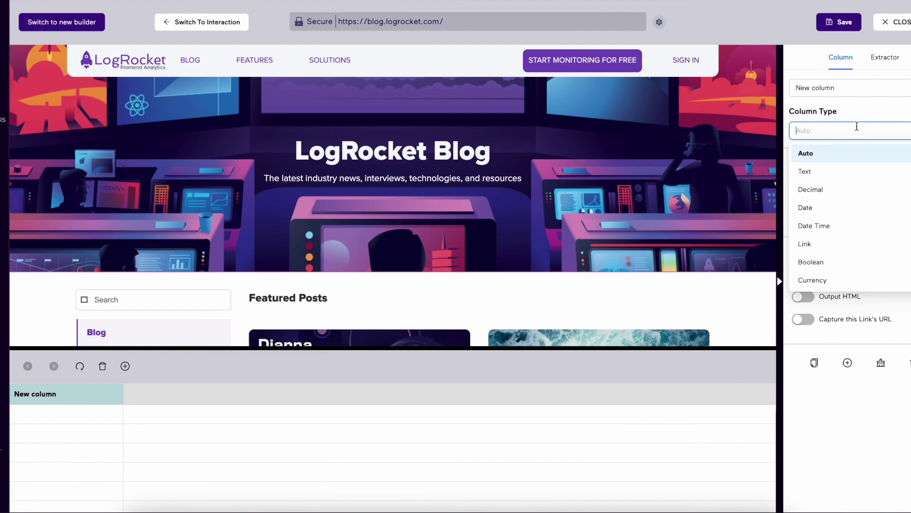
pyautogui.click(862, 122)
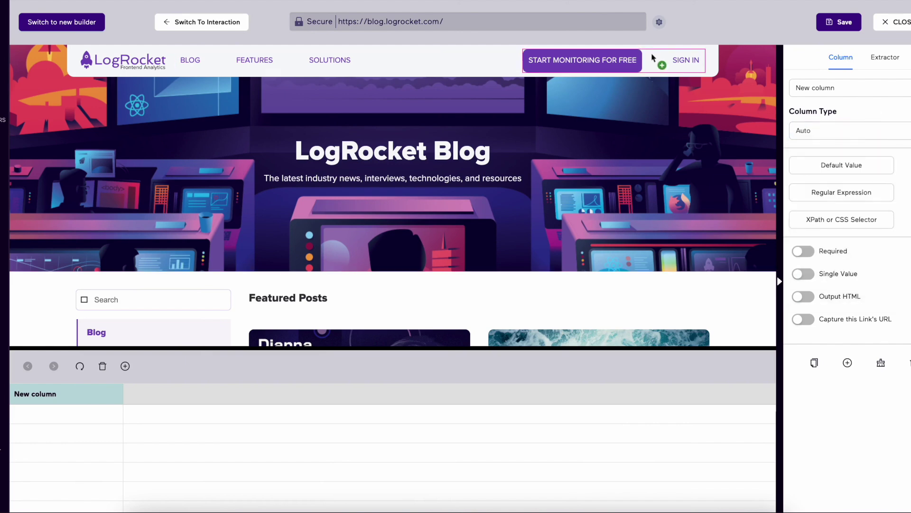
pyautogui.click(826, 132)
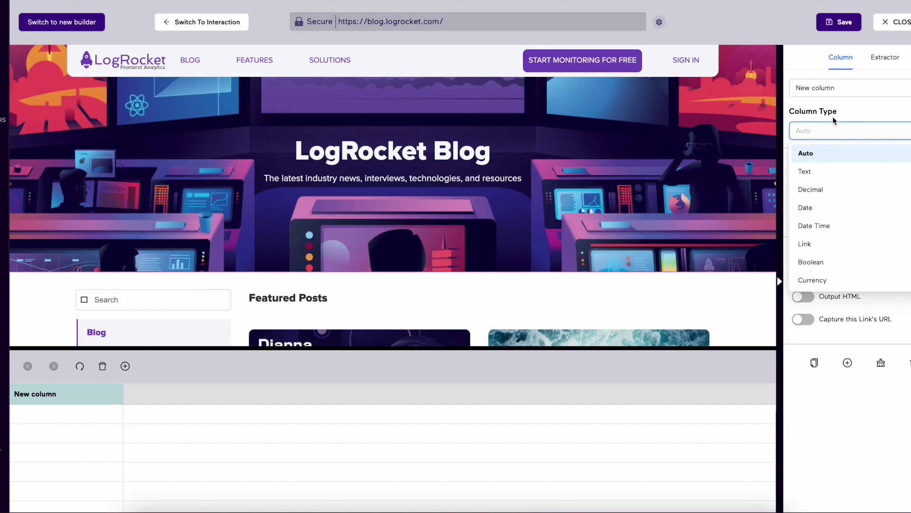
pyautogui.press('Escape')
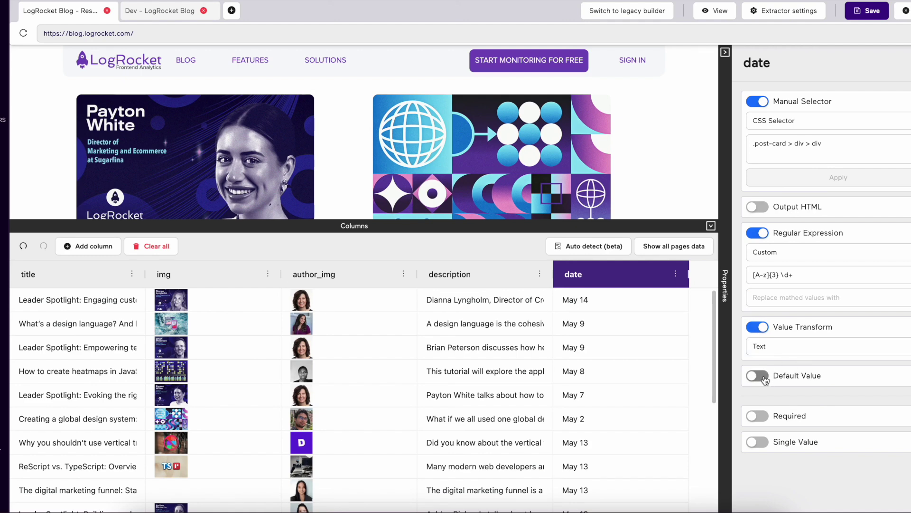
# Select the img column in the Columns table to show its Properties panel
pyautogui.scroll(-5, 311, 361)
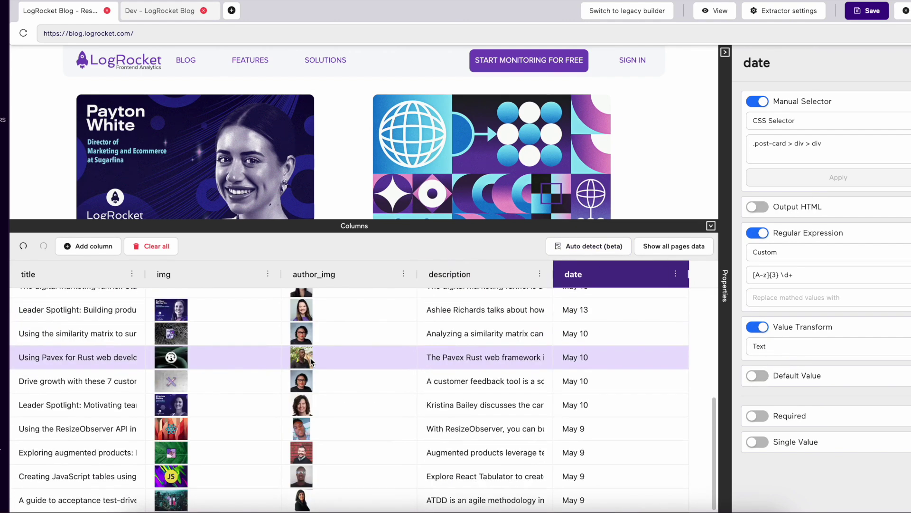
pyautogui.scroll(5, 311, 360)
pyautogui.scroll(-3, 312, 361)
pyautogui.click(199, 275)
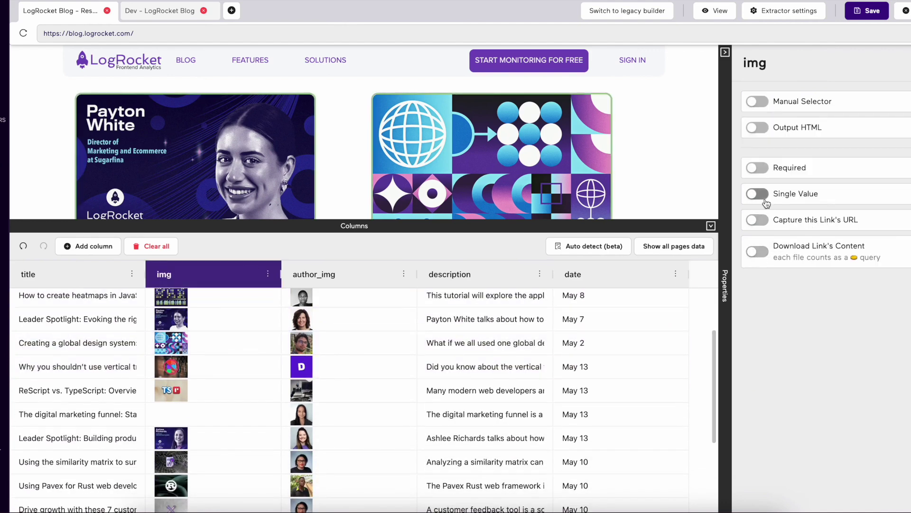
# Add a new column and enlarge the page preview above the table
pyautogui.click(89, 246)
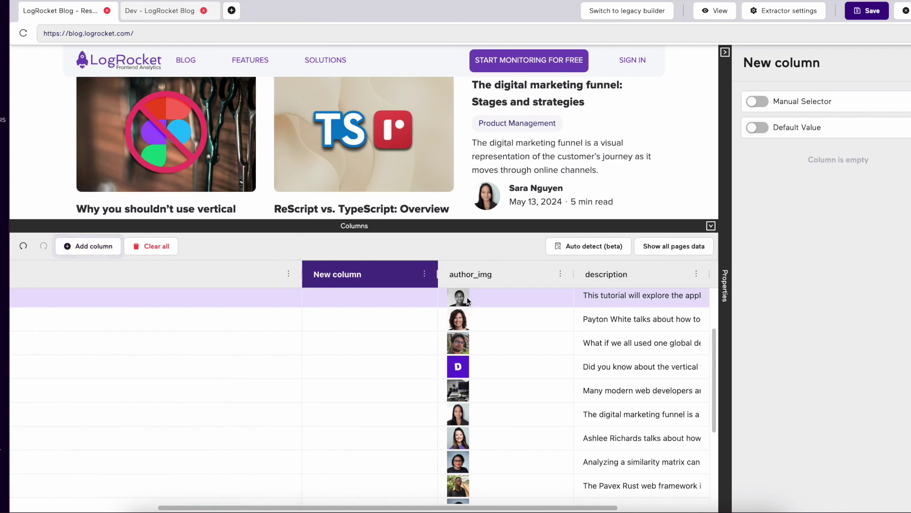
pyautogui.click(373, 275)
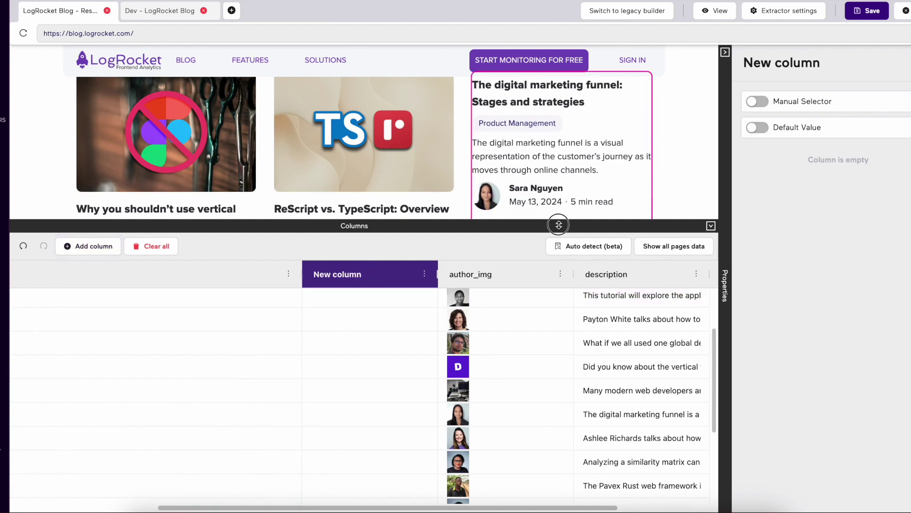
pyautogui.moveTo(558, 223); pyautogui.dragTo(559, 364)
pyautogui.scroll(-4, 526, 196)
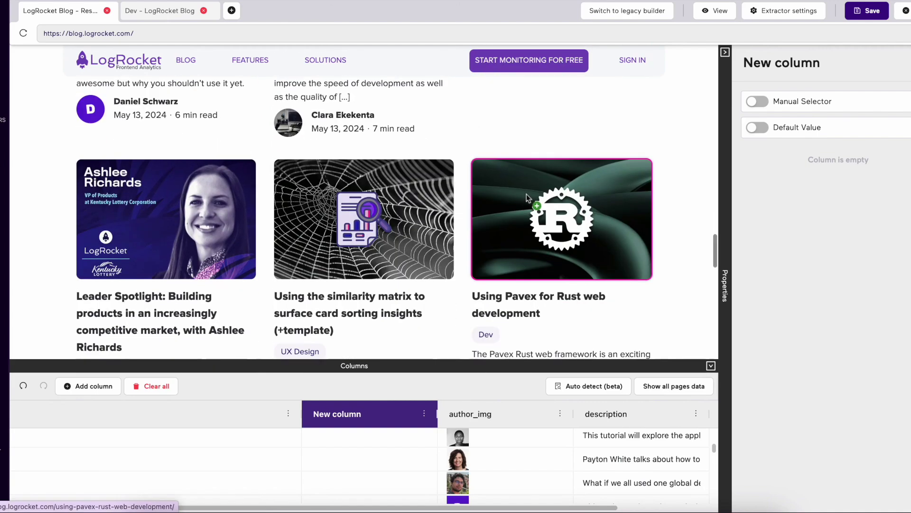
pyautogui.scroll(2, 525, 193)
pyautogui.scroll(-8, 529, 247)
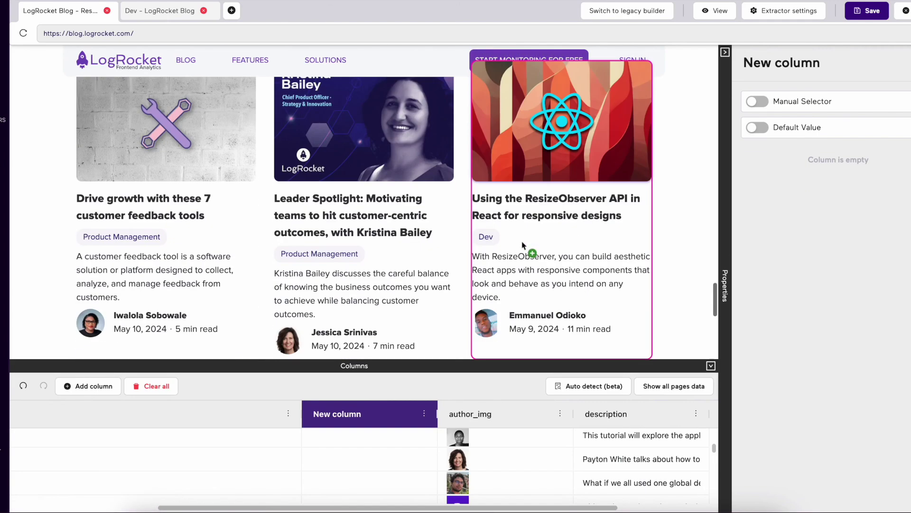
# Map New column to each post's category tag, like Product Management, then open the Dev blog page
pyautogui.click(332, 255)
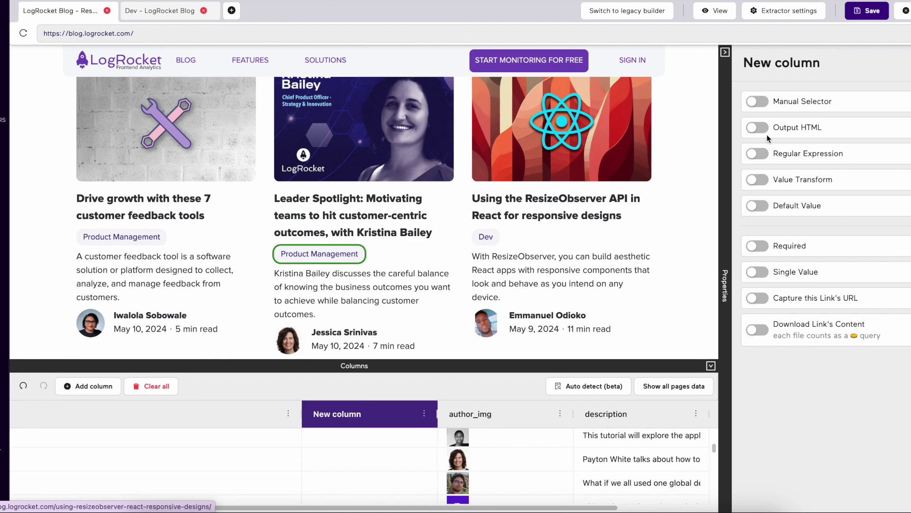
pyautogui.scroll(-10, 415, 465)
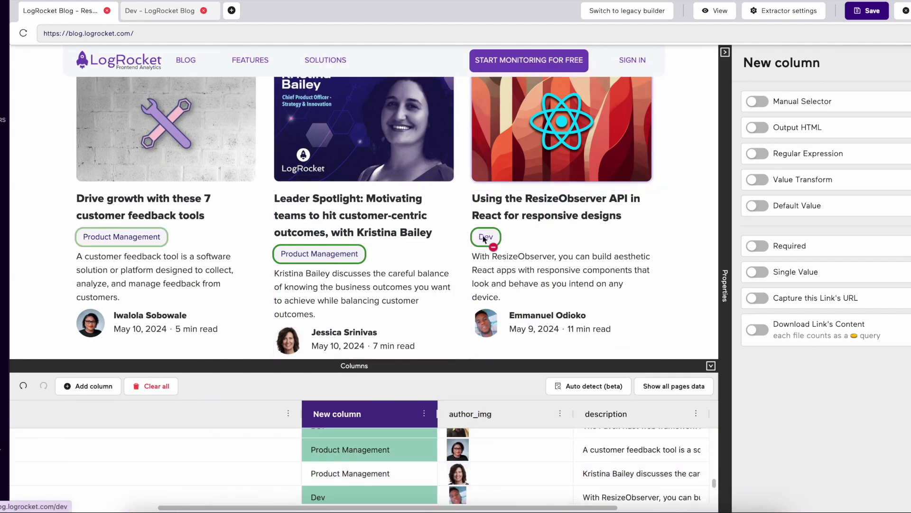
pyautogui.scroll(-5, 189, 238)
pyautogui.scroll(7, 187, 237)
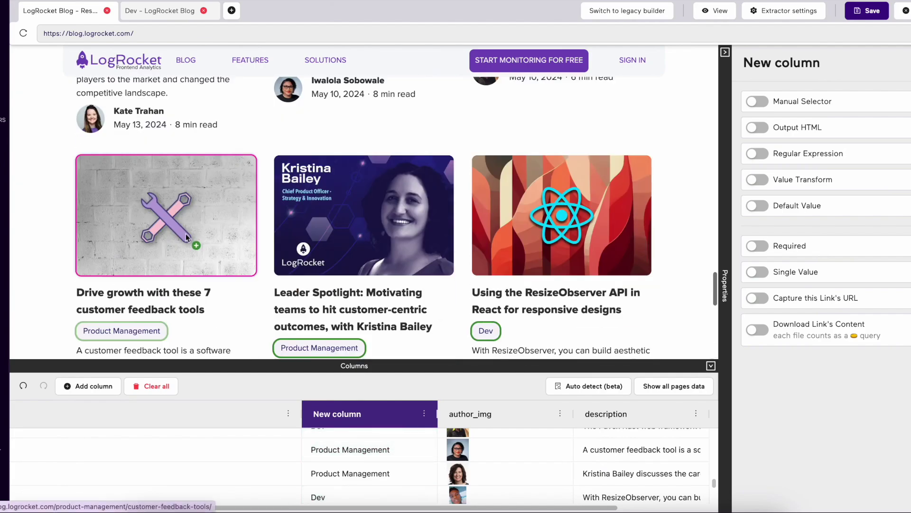
pyautogui.scroll(10, 187, 237)
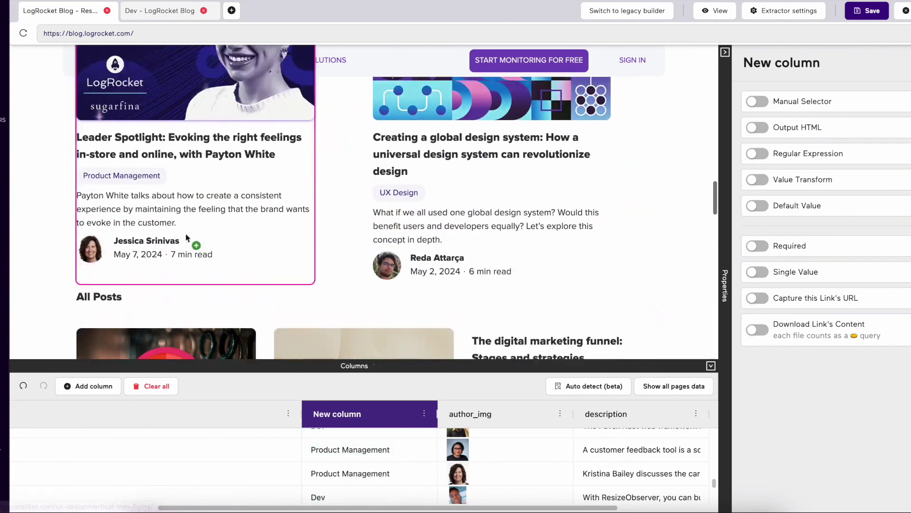
pyautogui.scroll(3, 190, 237)
pyautogui.scroll(5, 416, 259)
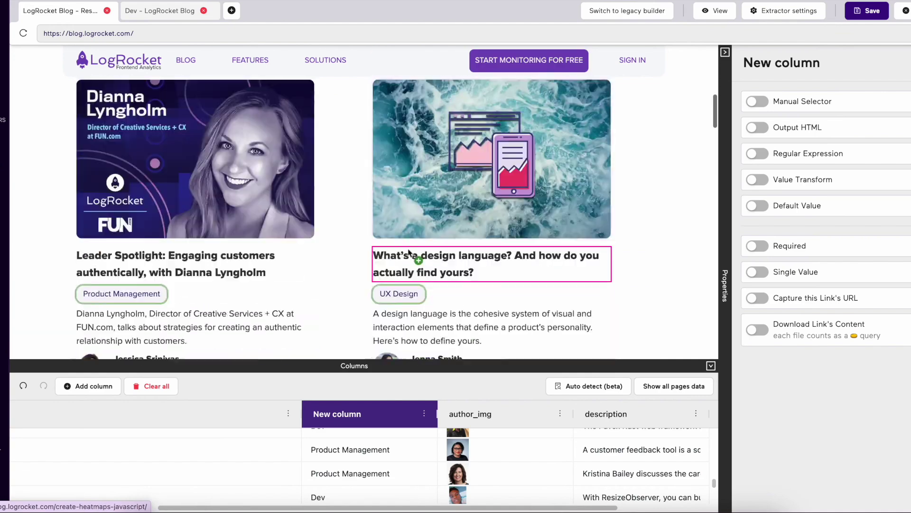
pyautogui.scroll(8, 409, 257)
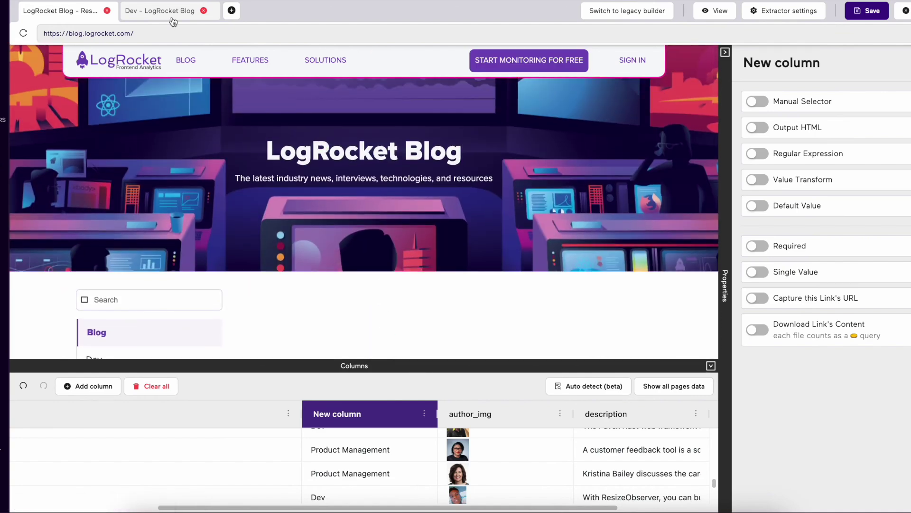
pyautogui.click(172, 19)
# Make the extracted data table taller and browse the Dev page's rows
pyautogui.moveTo(291, 359); pyautogui.dragTo(304, 190)
pyautogui.hscroll(-5, 320, 273)
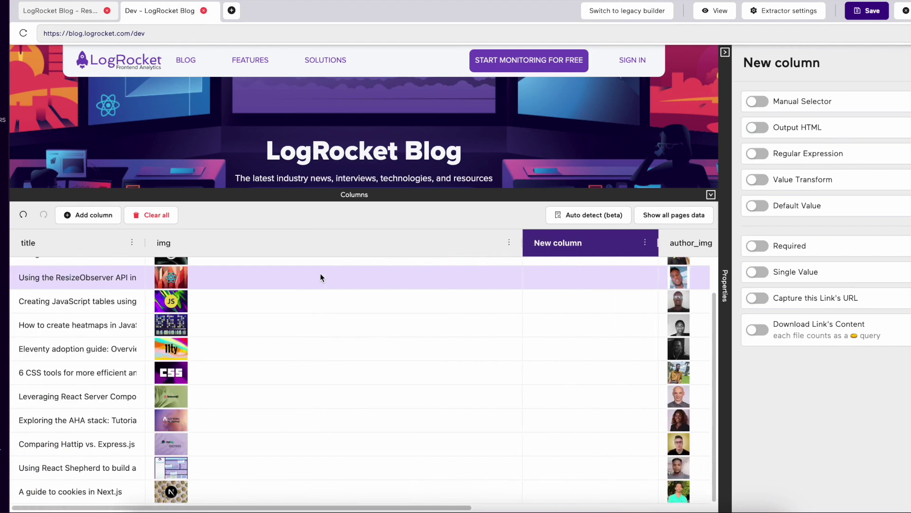
pyautogui.hscroll(5, 320, 277)
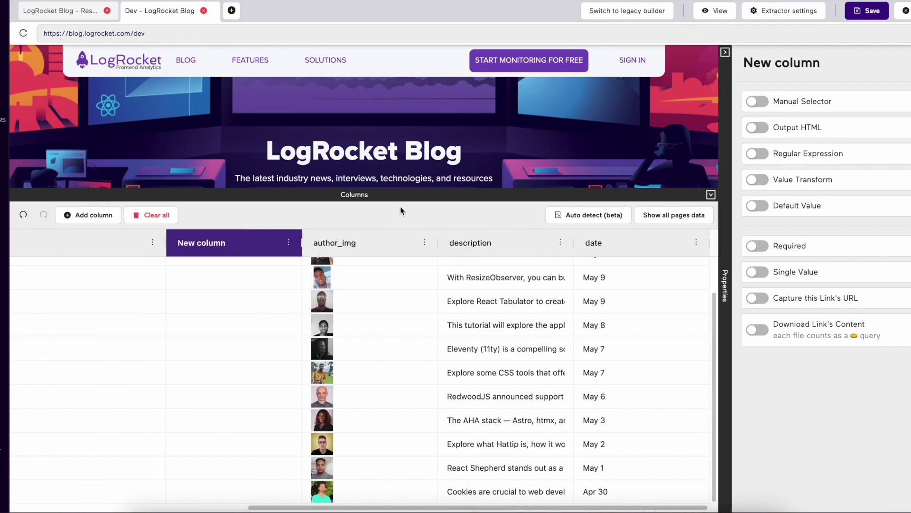
pyautogui.moveTo(408, 194); pyautogui.dragTo(408, 342)
pyautogui.scroll(-6, 418, 263)
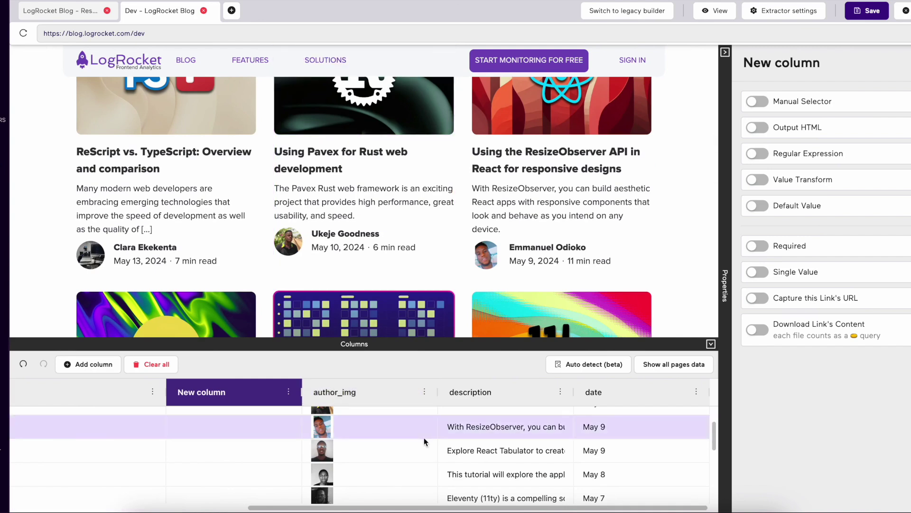
pyautogui.scroll(-5, 424, 439)
pyautogui.hscroll(-4, 423, 438)
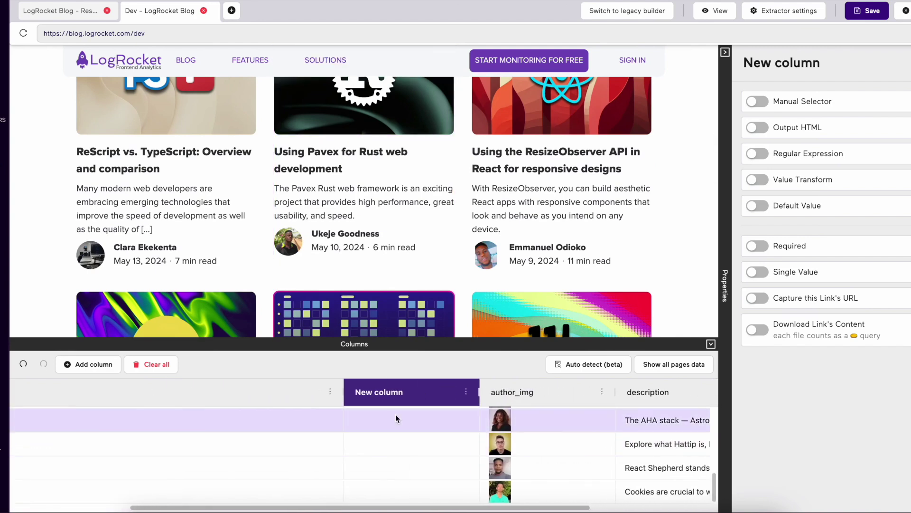
pyautogui.scroll(5, 394, 417)
# Narrow the img column and widen New column in the data table
pyautogui.click(251, 394)
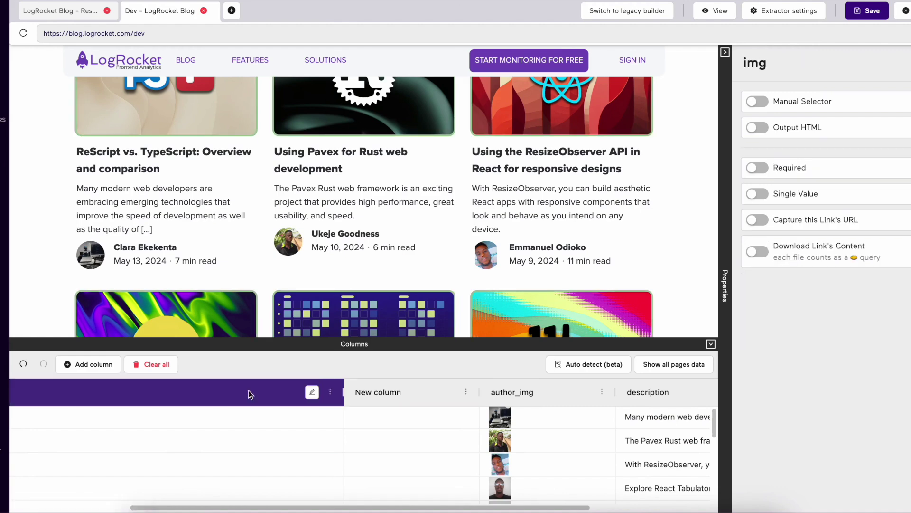
pyautogui.click(359, 393)
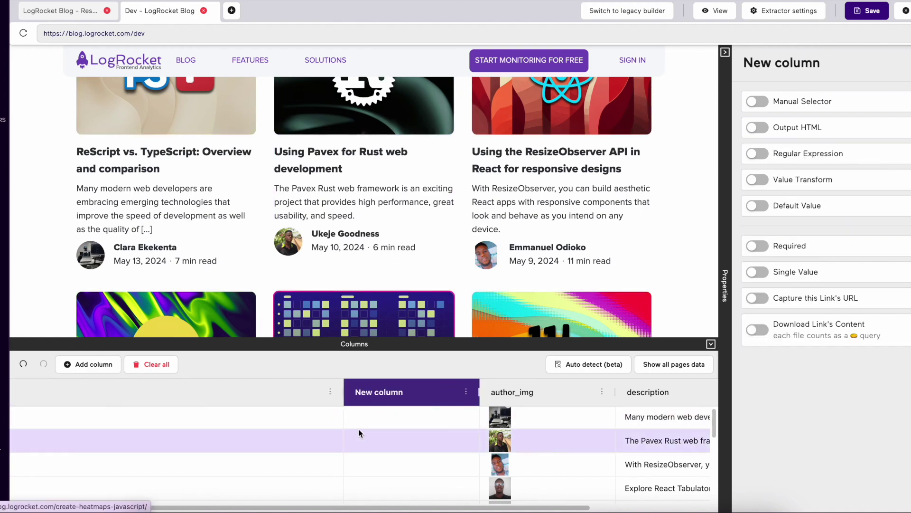
pyautogui.hscroll(-1, 218, 428)
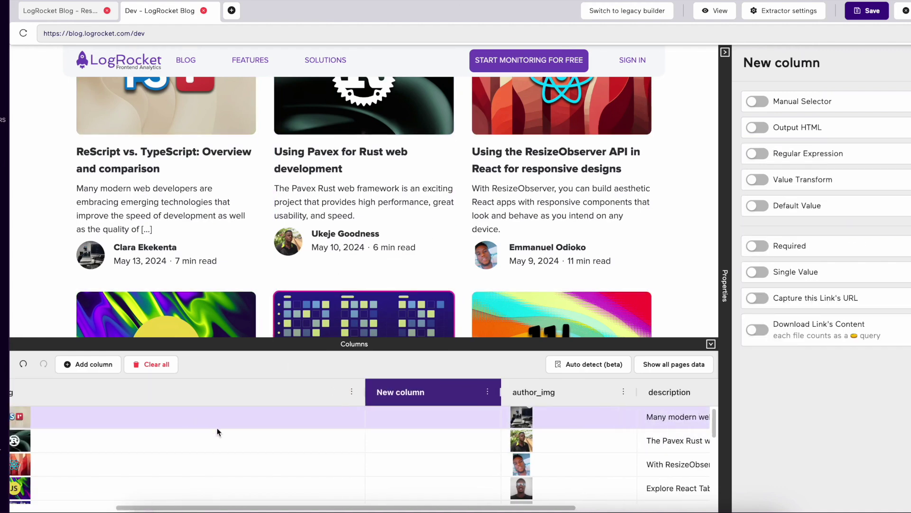
pyautogui.hscroll(-3, 232, 417)
pyautogui.click(252, 395)
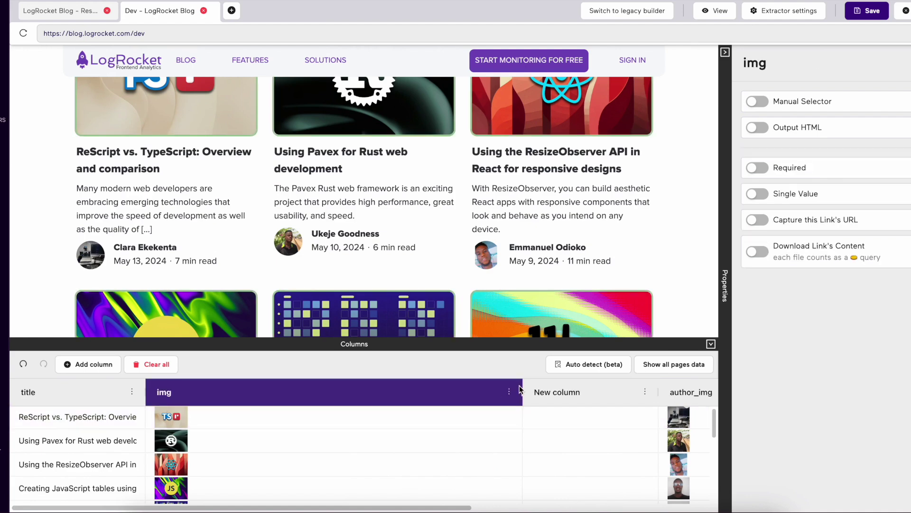
pyautogui.moveTo(521, 389); pyautogui.dragTo(251, 389)
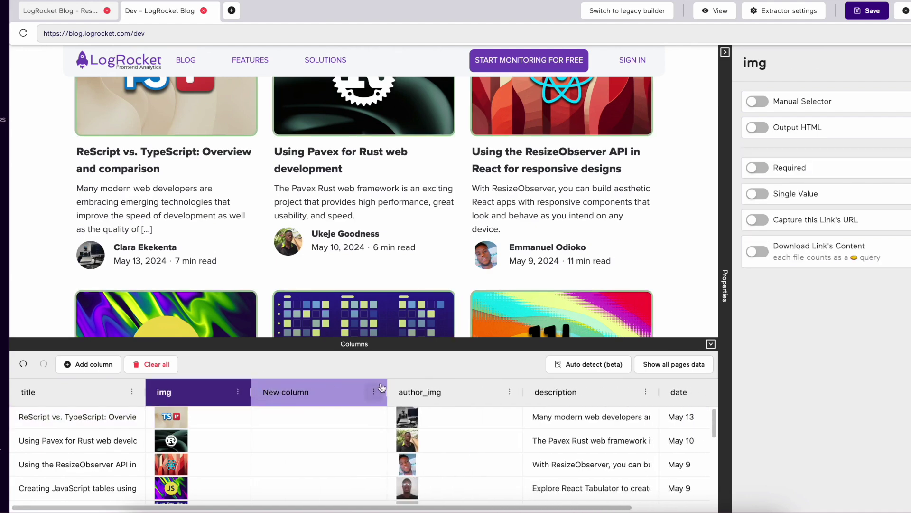
pyautogui.moveTo(386, 387); pyautogui.dragTo(324, 386)
pyautogui.hscroll(1, 422, 438)
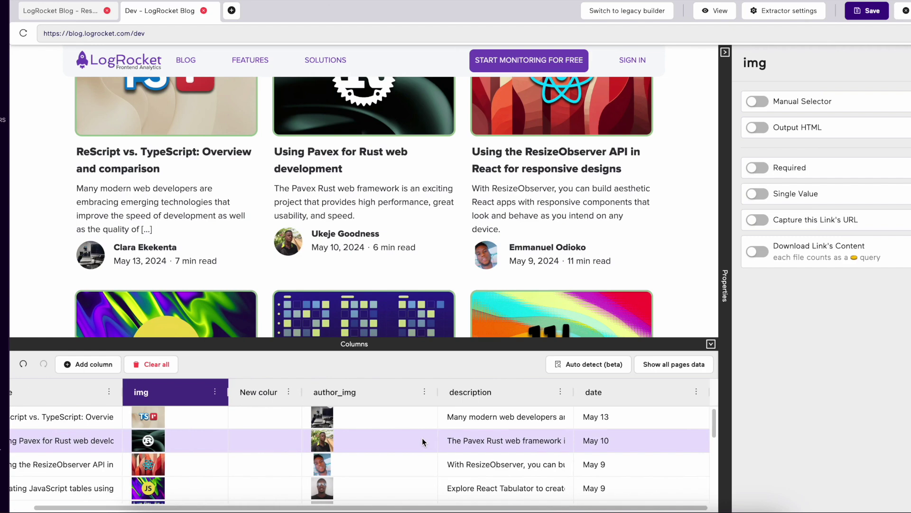
pyautogui.click(256, 388)
pyautogui.moveTo(301, 389); pyautogui.dragTo(411, 381)
pyautogui.scroll(-10, 491, 460)
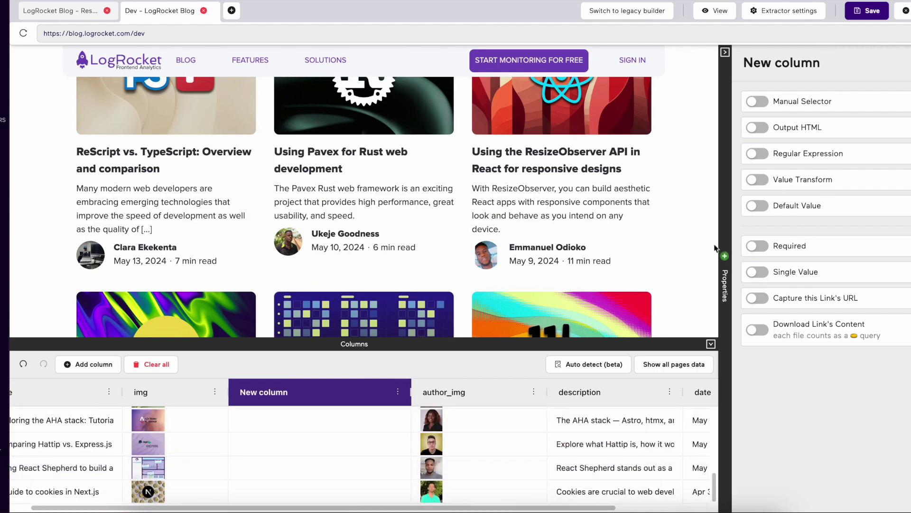
# Turn Required on for New column, then switch it back off
pyautogui.click(759, 245)
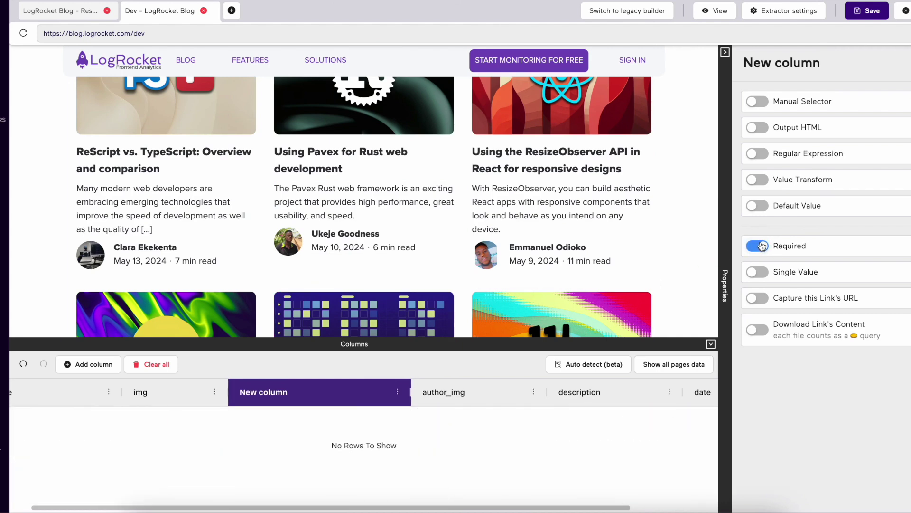
pyautogui.click(761, 246)
pyautogui.scroll(-10, 303, 421)
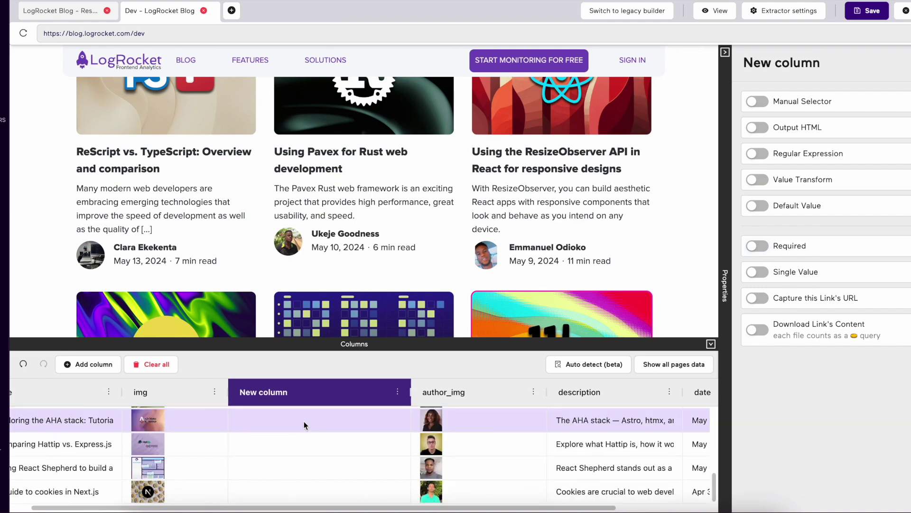
pyautogui.scroll(10, 303, 449)
pyautogui.hscroll(3, 392, 437)
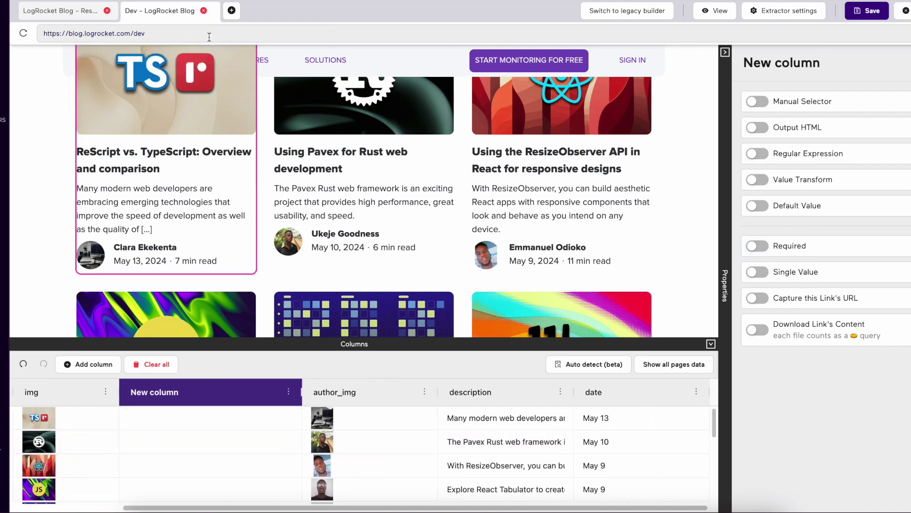
# Back on the main blog page, make the img column Required, then switch it off again
pyautogui.click(60, 11)
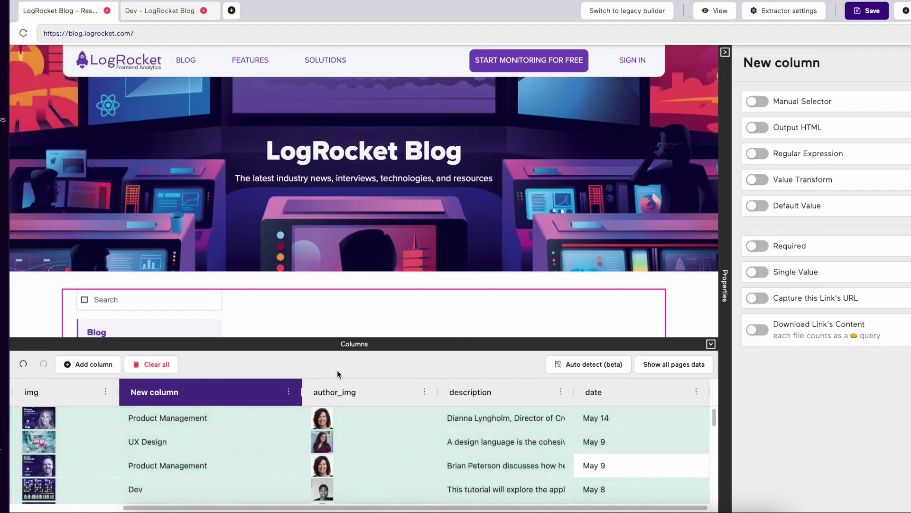
pyautogui.scroll(2, 347, 448)
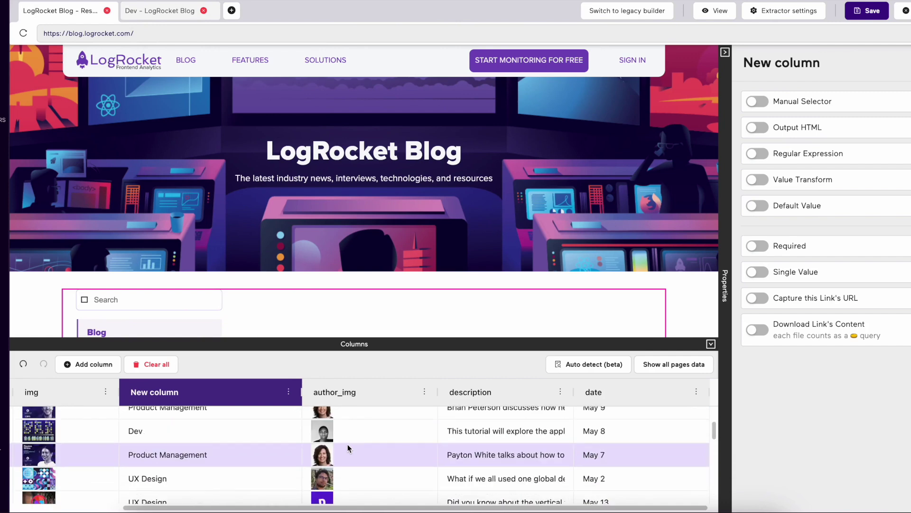
pyautogui.hscroll(-3, 260, 443)
pyautogui.scroll(-5, 260, 443)
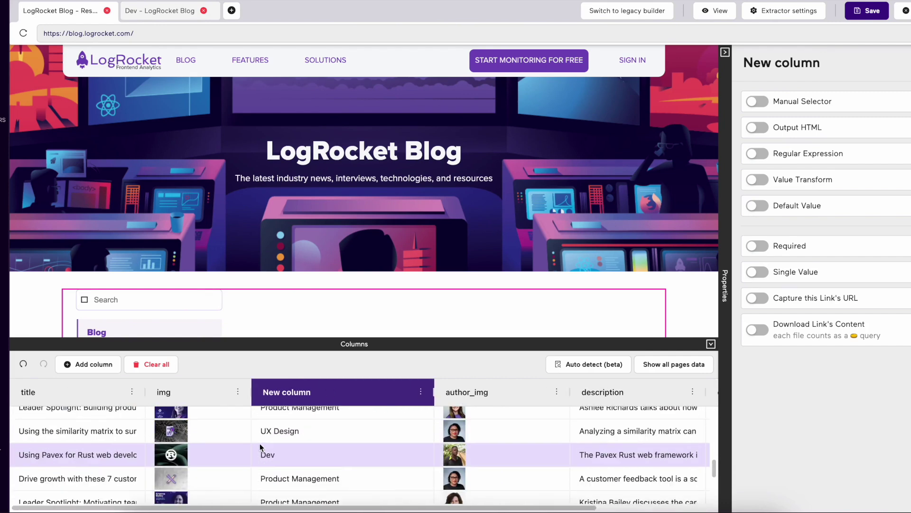
pyautogui.scroll(-4, 260, 443)
pyautogui.hscroll(3, 260, 443)
pyautogui.scroll(1, 280, 458)
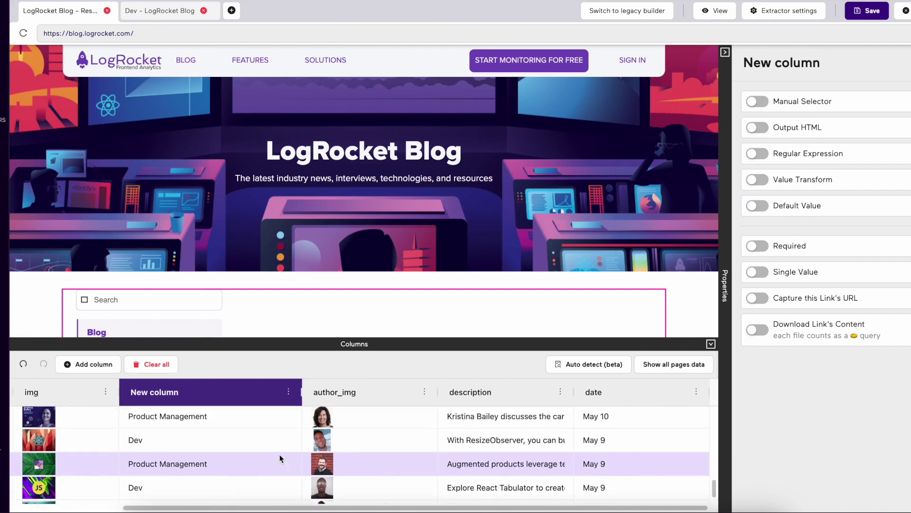
pyautogui.scroll(-1, 280, 459)
pyautogui.scroll(10, 280, 459)
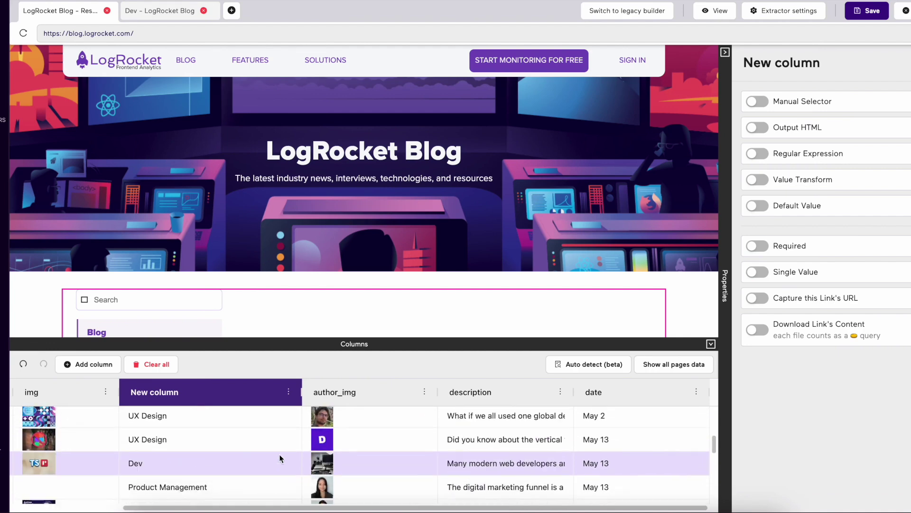
pyautogui.scroll(-3, 280, 458)
pyautogui.click(35, 394)
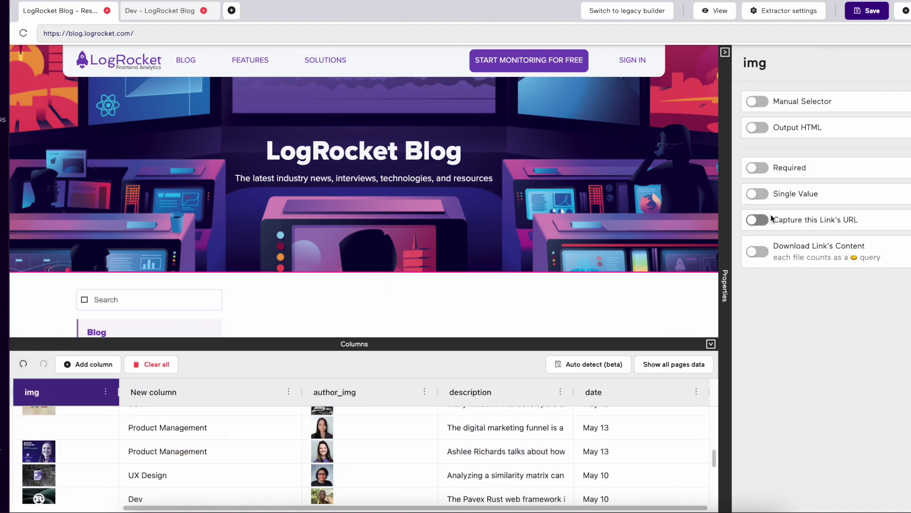
pyautogui.click(757, 168)
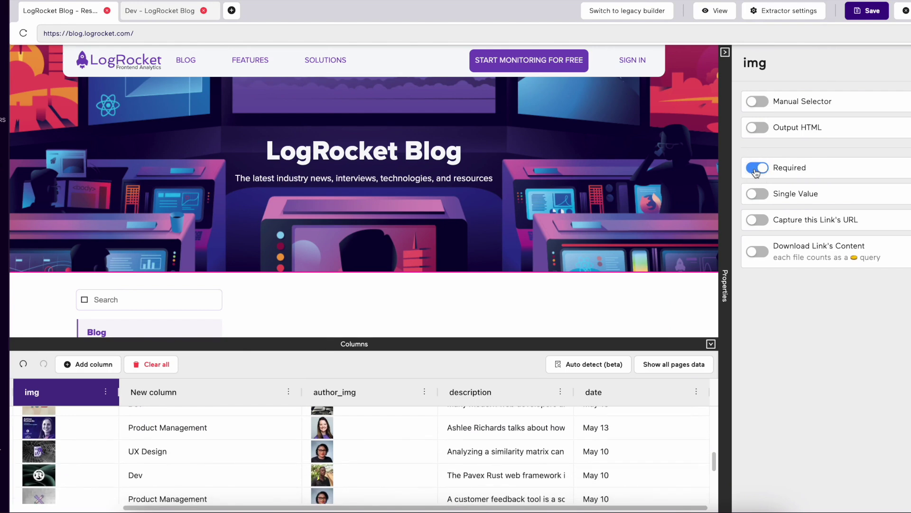
pyautogui.click(756, 168)
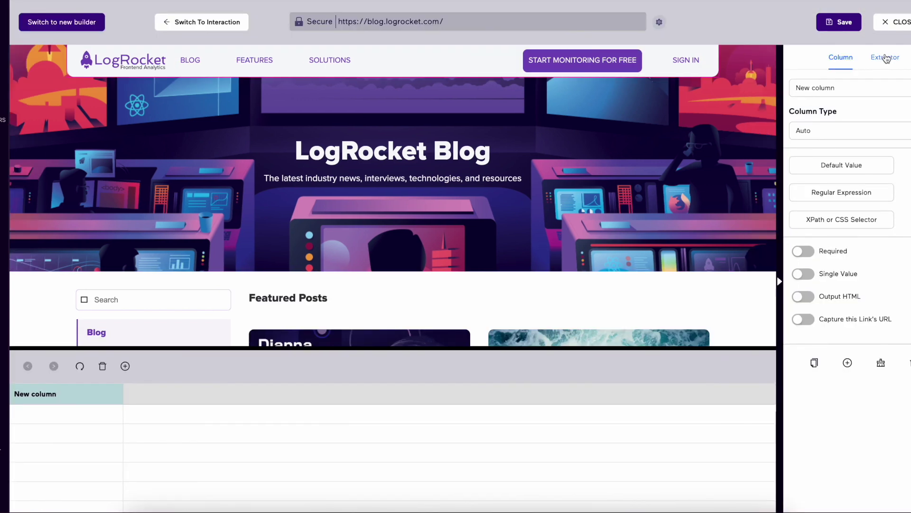
# Show the Extractor tab with Row XPath, Overlays and CSS options
pyautogui.click(885, 58)
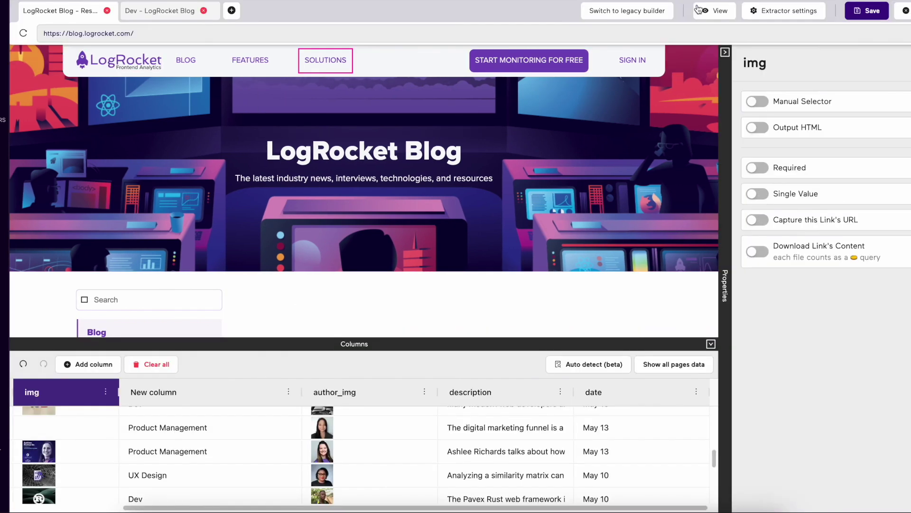
pyautogui.click(698, 9)
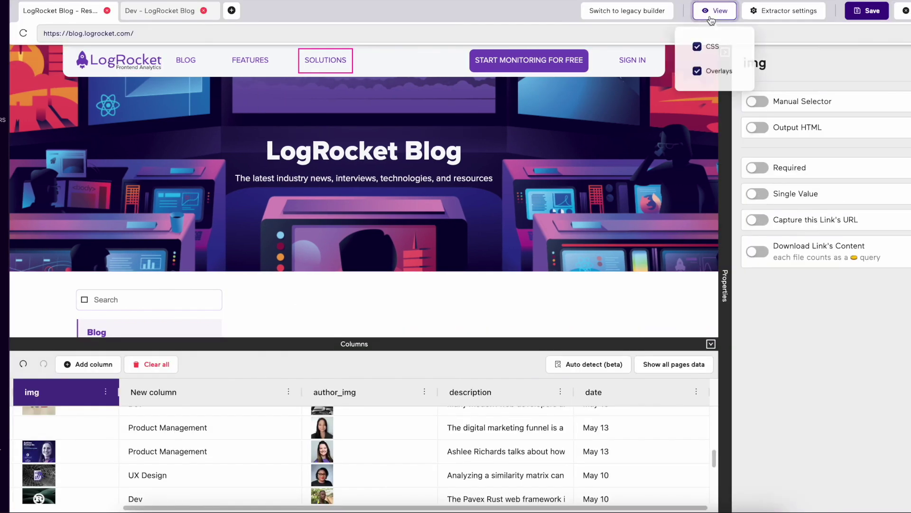
pyautogui.click(698, 47)
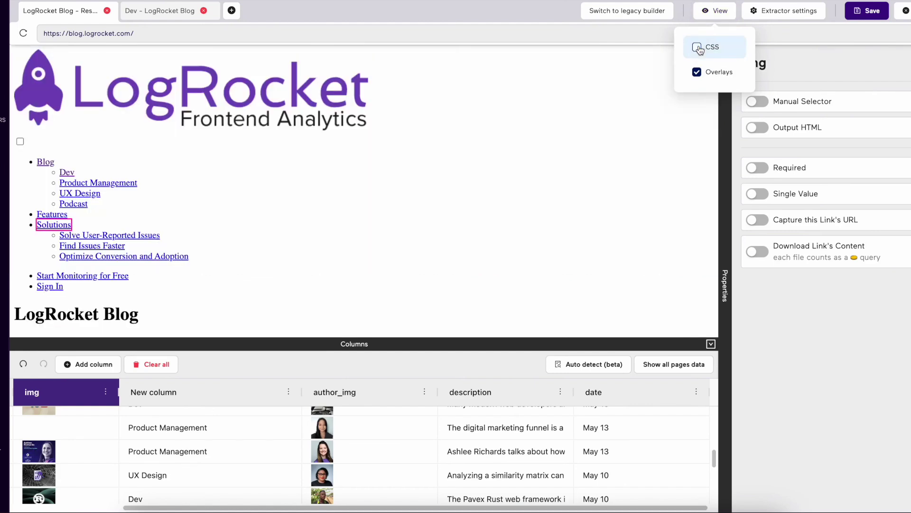
pyautogui.click(698, 48)
pyautogui.click(698, 72)
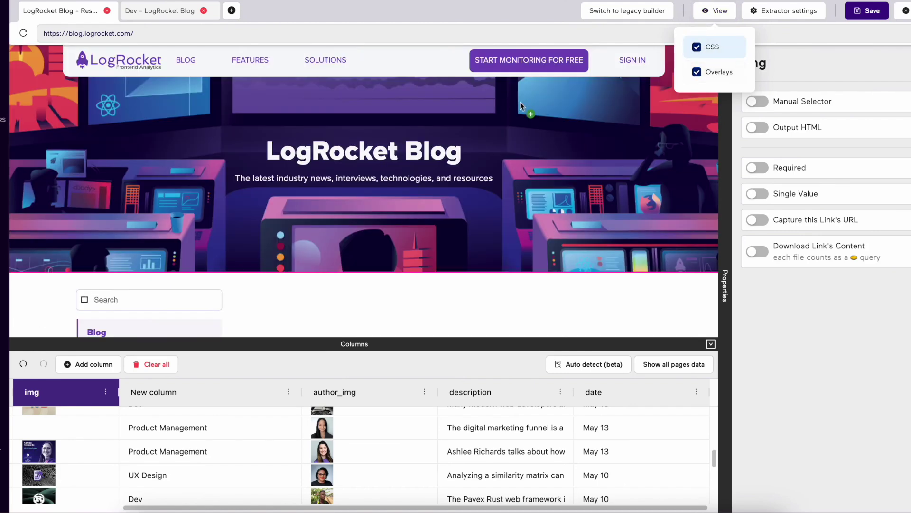
pyautogui.click(697, 73)
pyautogui.click(698, 72)
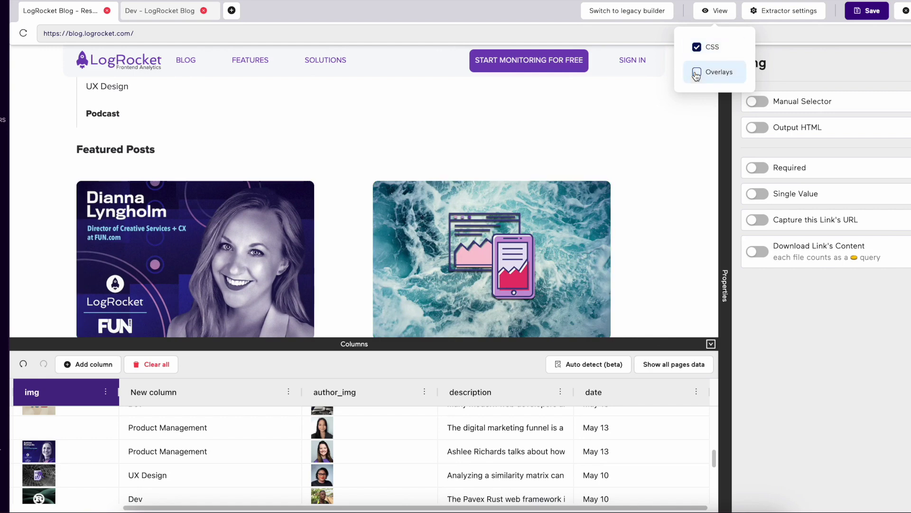
pyautogui.click(698, 73)
pyautogui.click(697, 73)
pyautogui.click(698, 72)
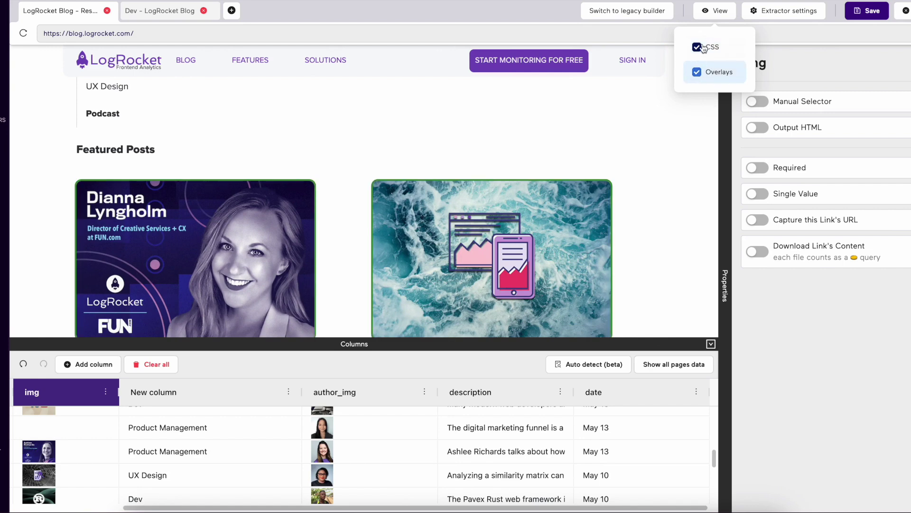
pyautogui.click(707, 19)
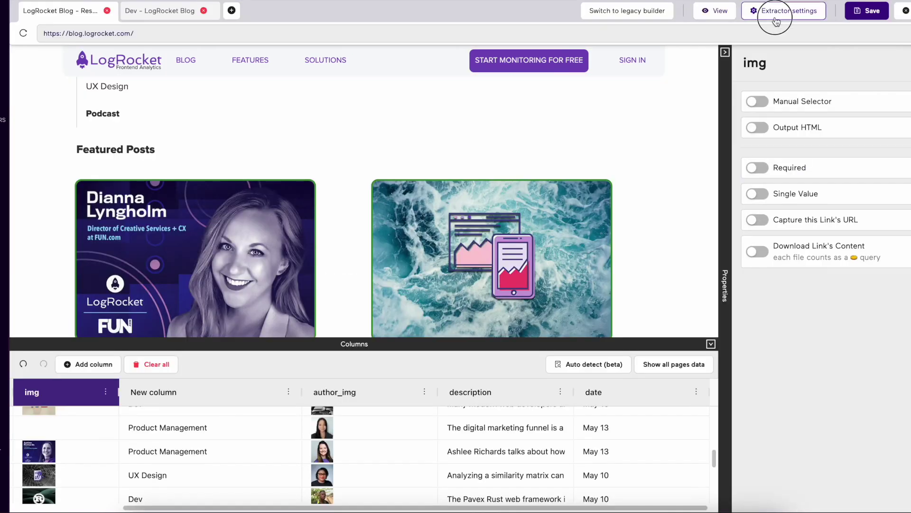
# In Extractor settings, try manual row XPath and Single row, ending on automatic Multiple rows
pyautogui.click(778, 11)
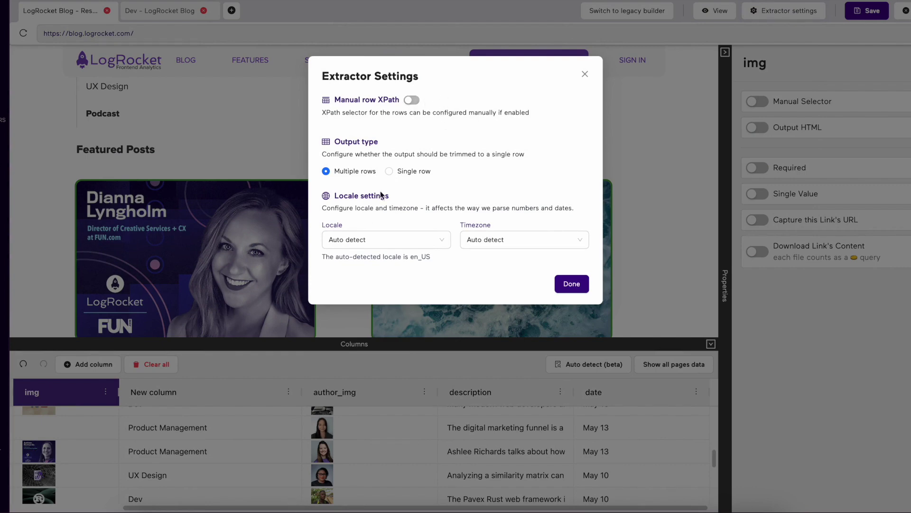
pyautogui.click(412, 101)
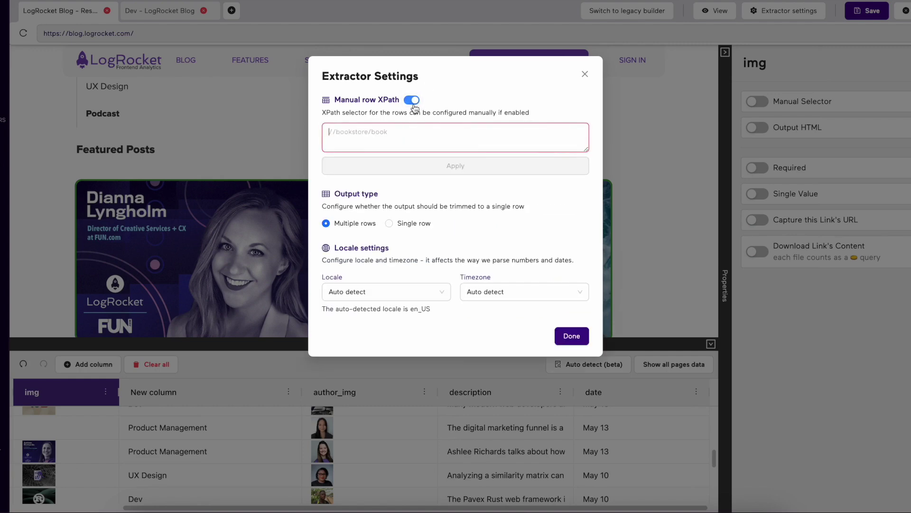
pyautogui.click(412, 100)
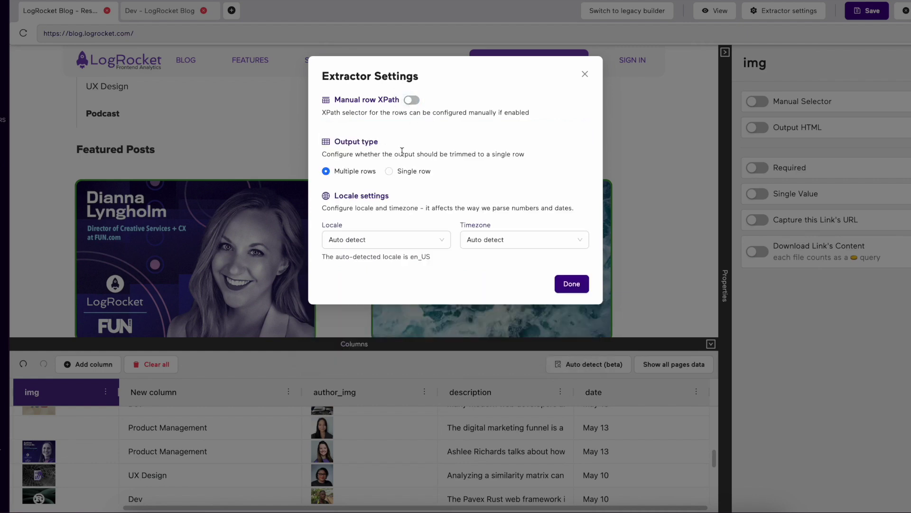
pyautogui.click(390, 171)
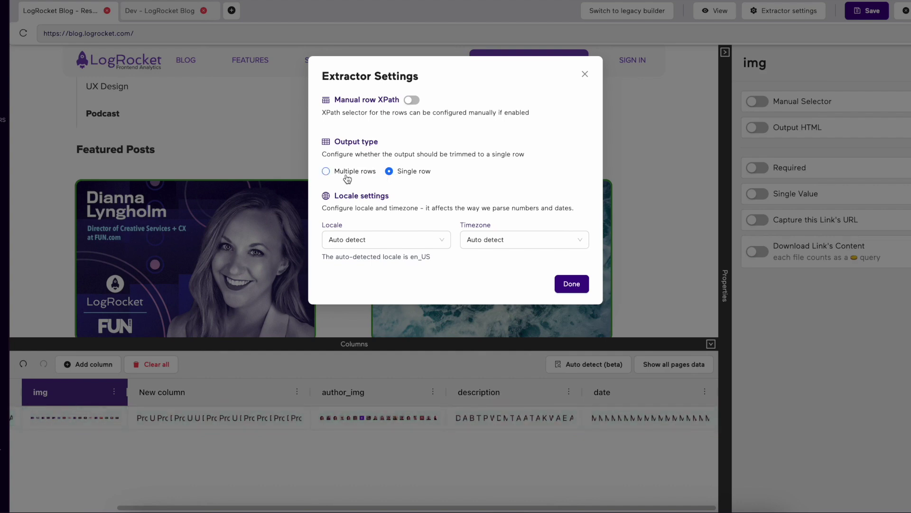
pyautogui.click(356, 171)
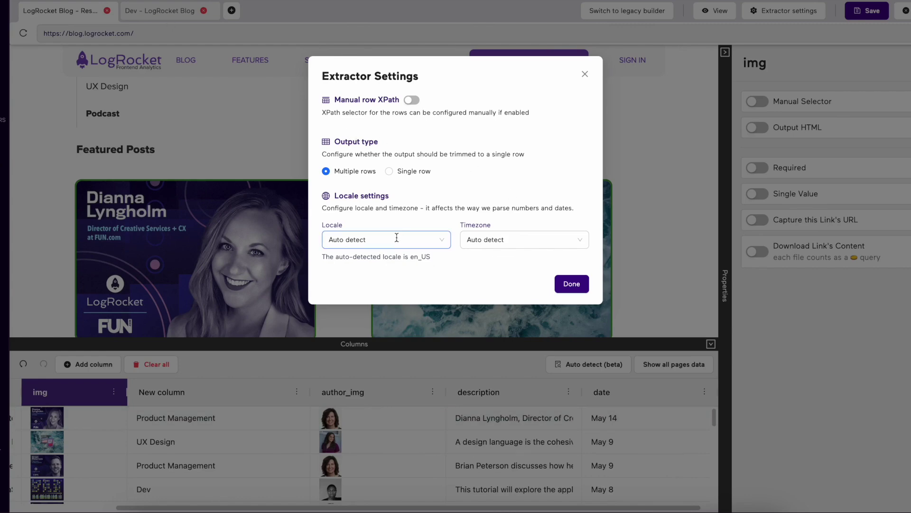
pyautogui.click(571, 284)
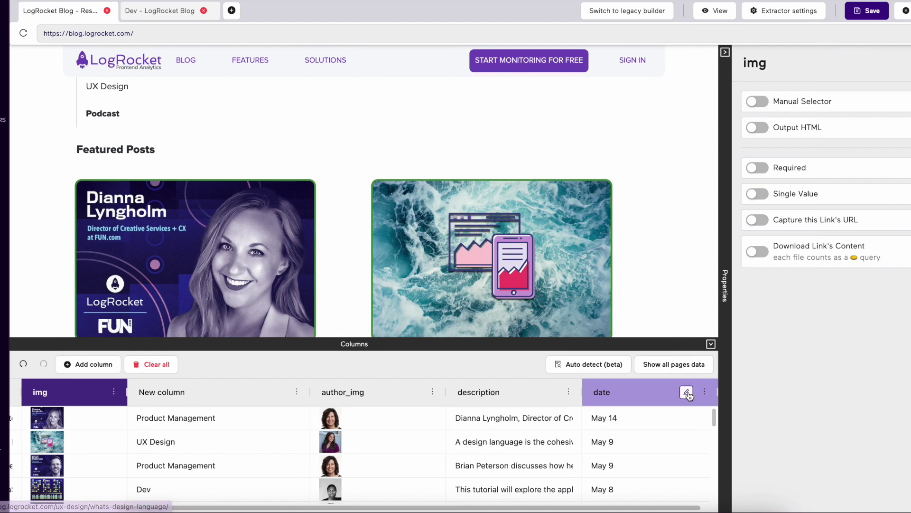
# Drag the Columns divider up to make the columns table taller
pyautogui.moveTo(672, 345); pyautogui.dragTo(673, 299)
pyautogui.scroll(-10, 670, 370)
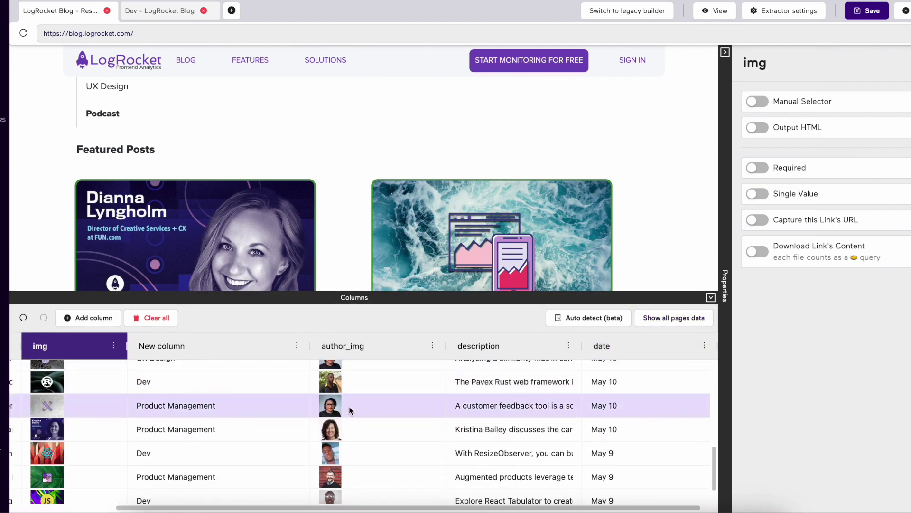
pyautogui.scroll(-1, 349, 406)
# Preview the Dev page extraction, return to the main blog page, and raise the Columns divider
pyautogui.scroll(-5, 379, 189)
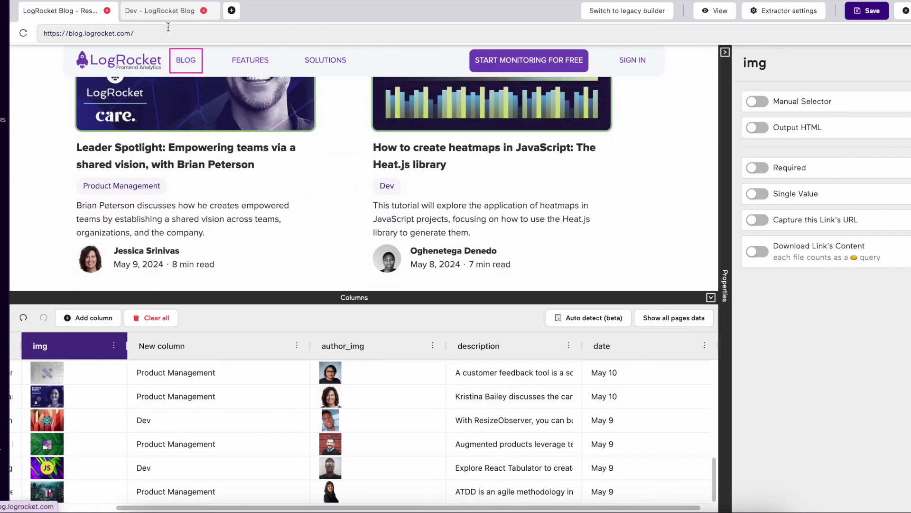
pyautogui.click(157, 10)
pyautogui.click(76, 19)
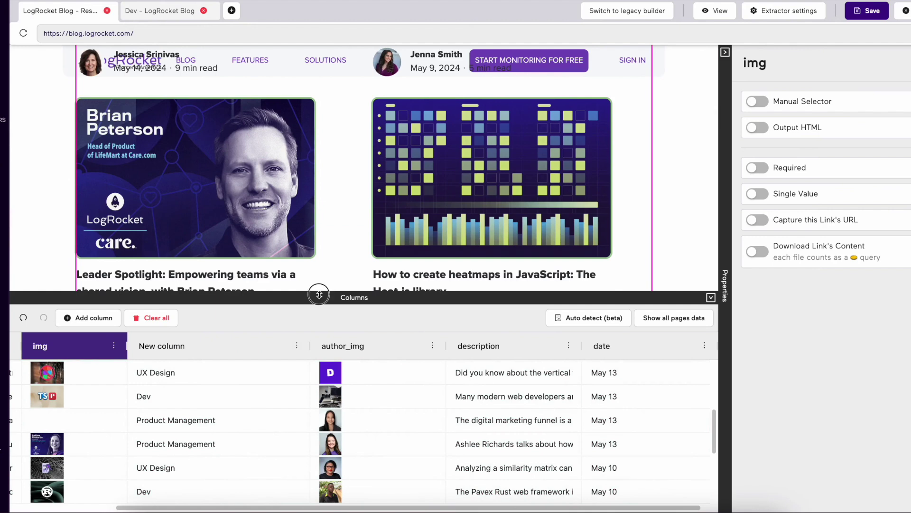
pyautogui.moveTo(319, 294); pyautogui.dragTo(319, 220)
pyautogui.scroll(3, 302, 332)
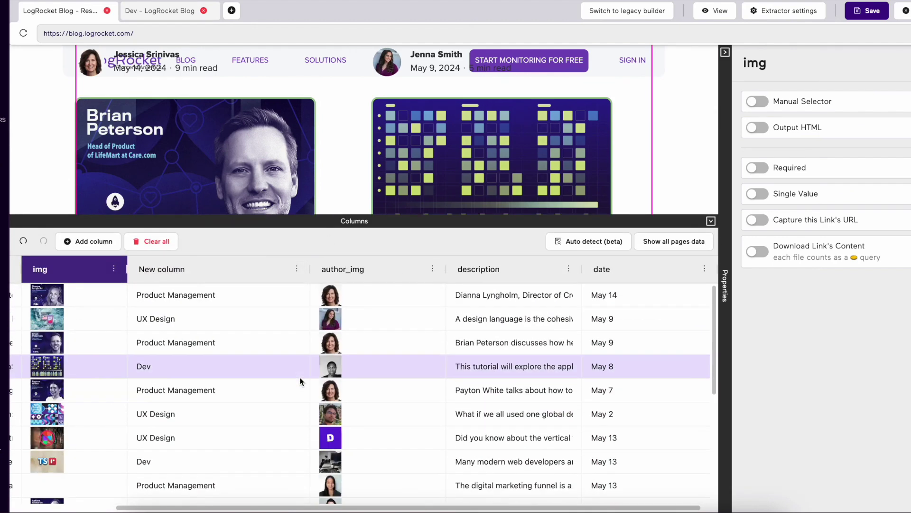
pyautogui.scroll(-5, 300, 377)
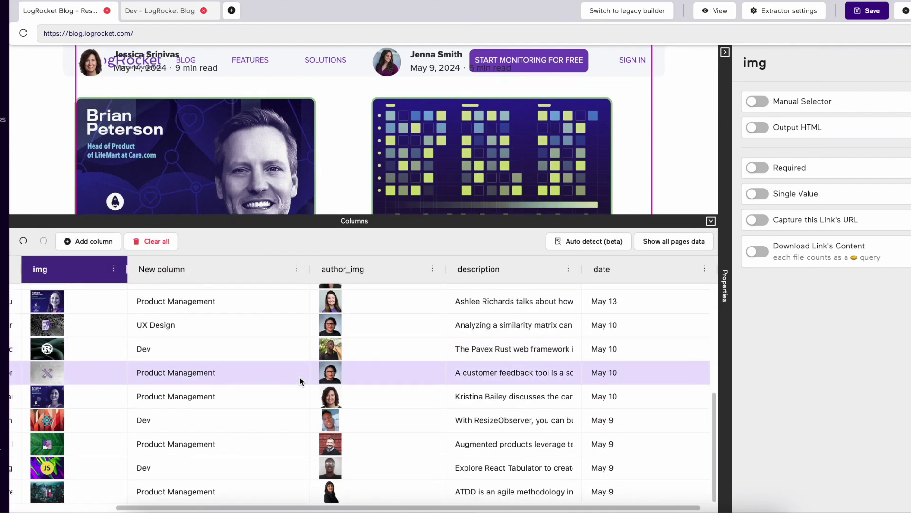
# Check the Dev page results again, then return to the main page with the panel lowered
pyautogui.click(173, 10)
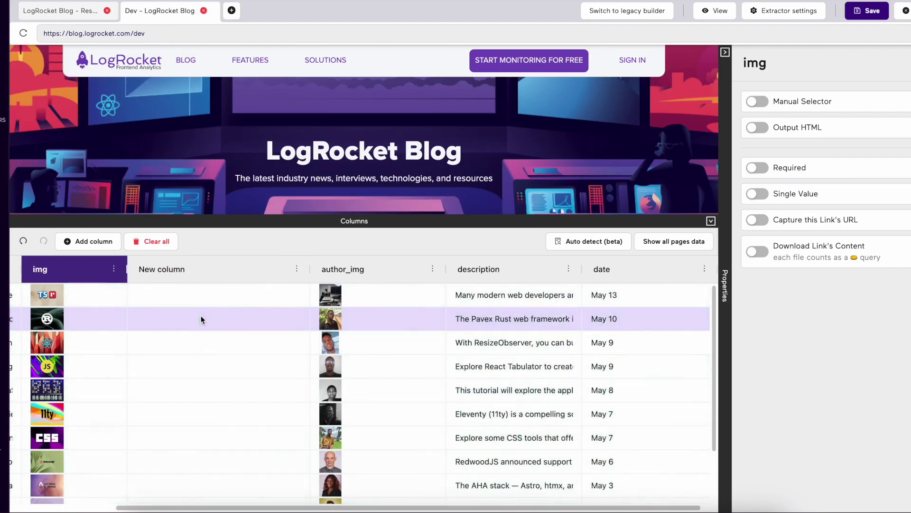
pyautogui.scroll(-3, 201, 315)
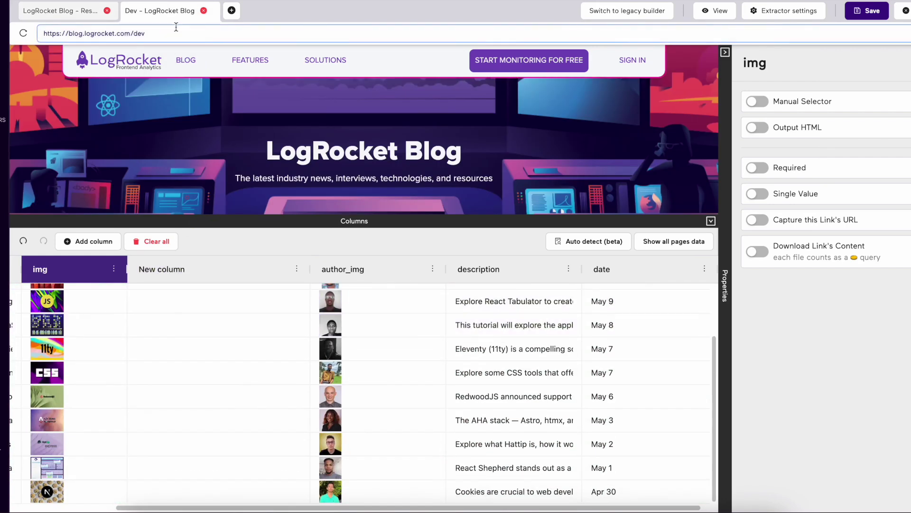
pyautogui.click(62, 11)
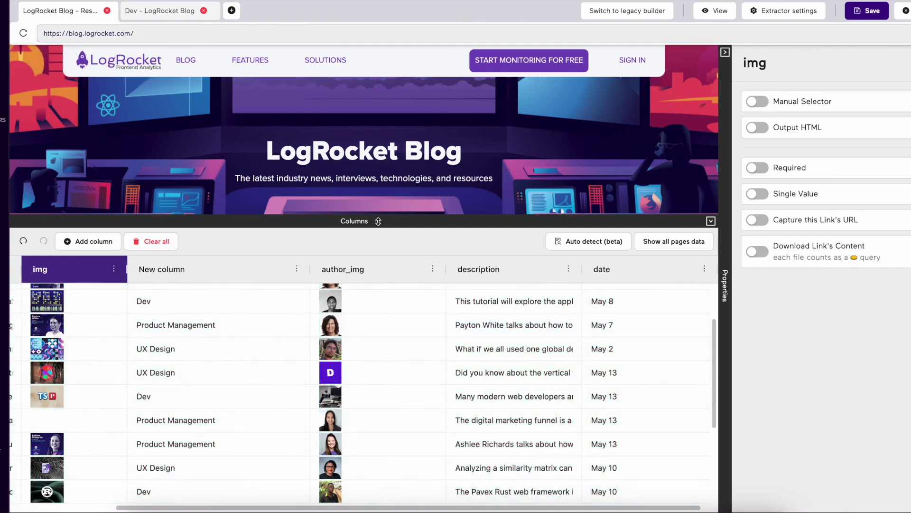
pyautogui.moveTo(378, 221); pyautogui.dragTo(386, 378)
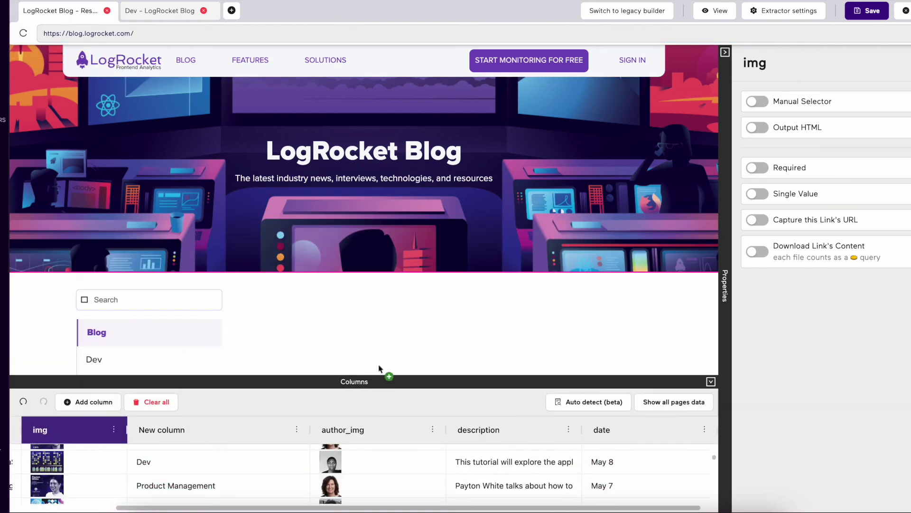
pyautogui.scroll(-10, 418, 240)
pyautogui.scroll(-2, 420, 239)
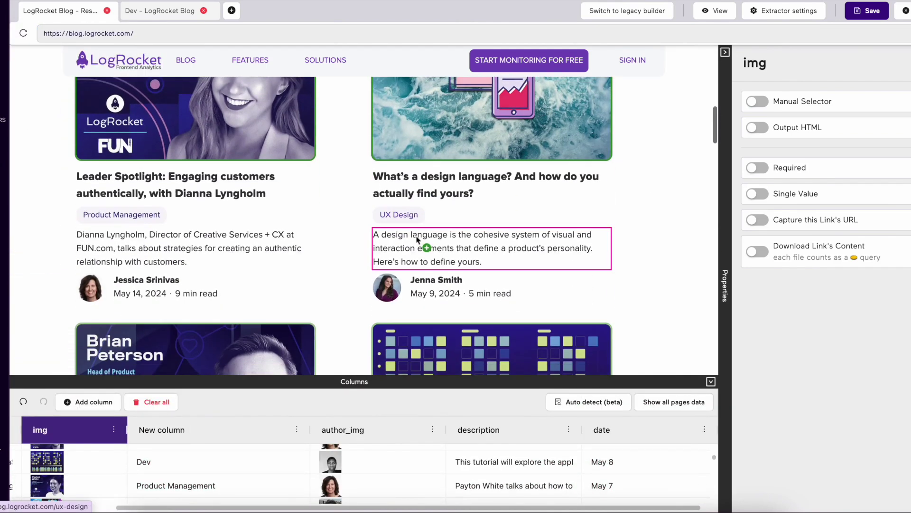
pyautogui.scroll(-8, 635, 315)
pyautogui.scroll(-5, 636, 308)
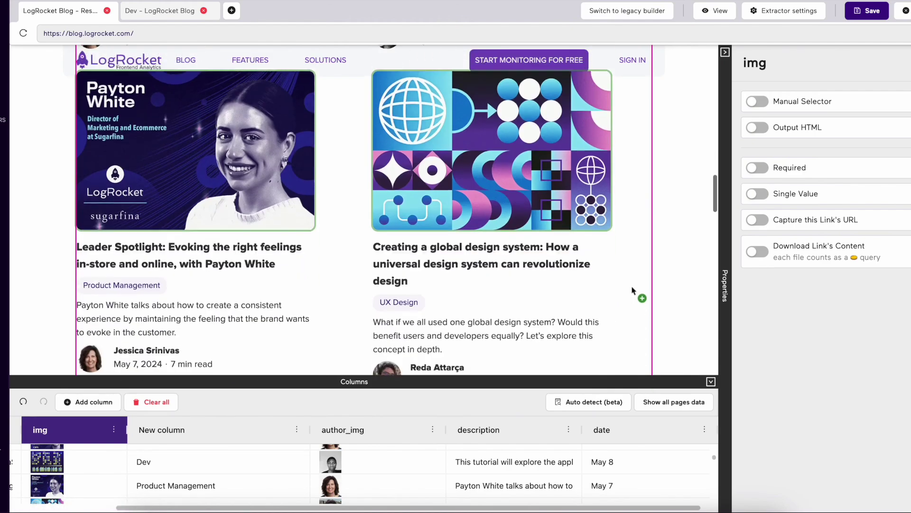
# Browse the combined all-pages data table, then close it
pyautogui.click(663, 402)
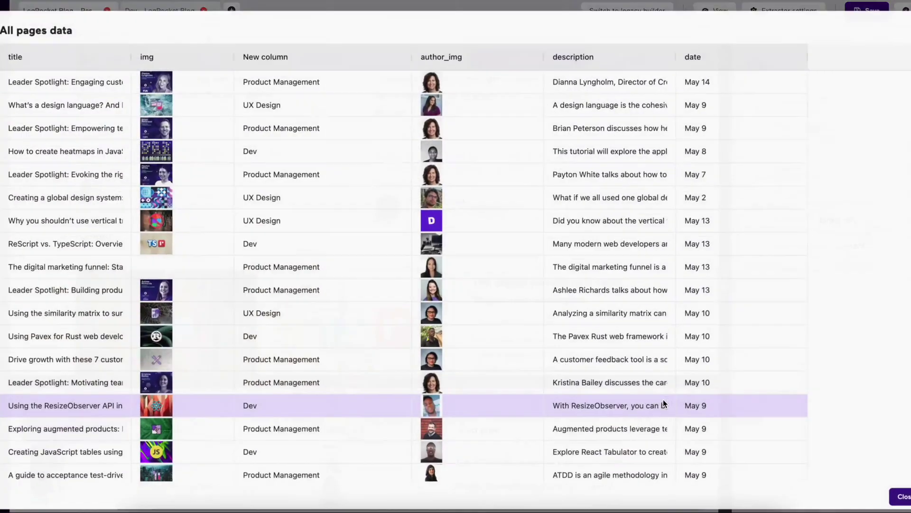
pyautogui.scroll(-8, 518, 191)
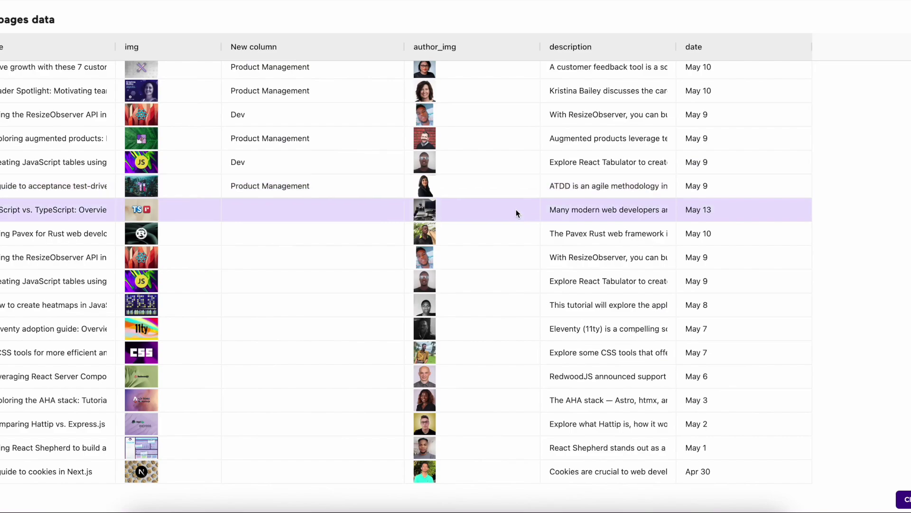
pyautogui.scroll(6, 517, 212)
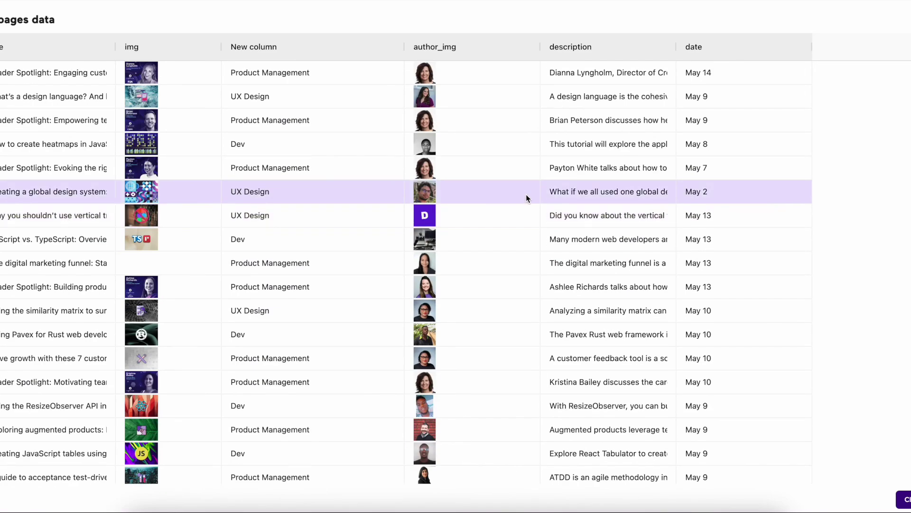
pyautogui.scroll(-6, 526, 195)
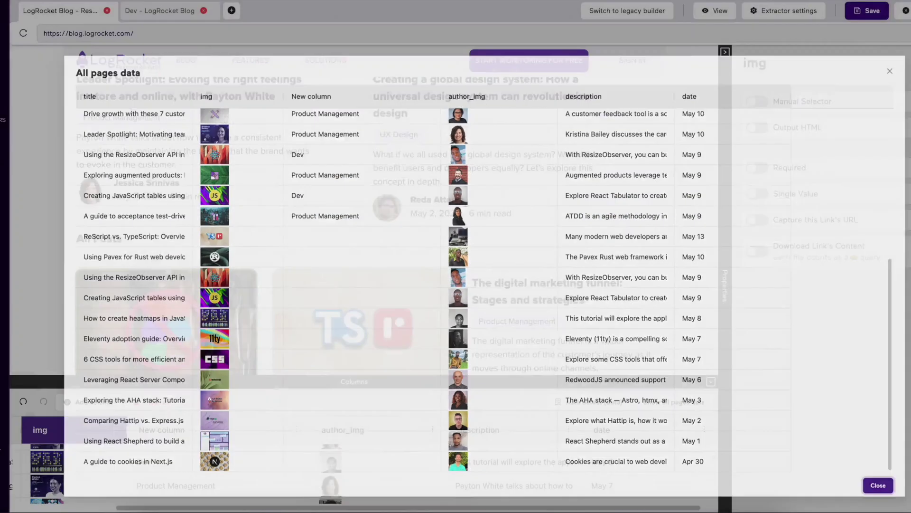
pyautogui.click(904, 499)
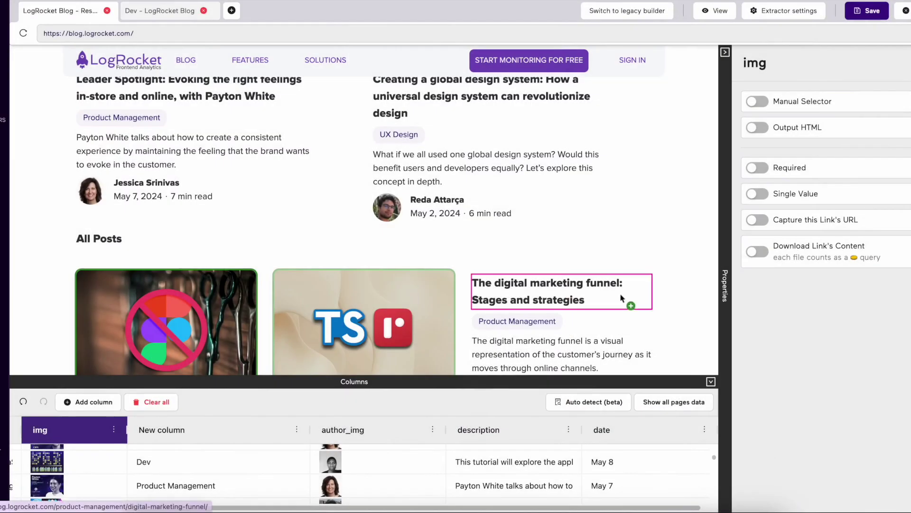
# Enlarge the data table to show more rows, then start auto-detecting columns
pyautogui.moveTo(208, 385); pyautogui.dragTo(212, 141)
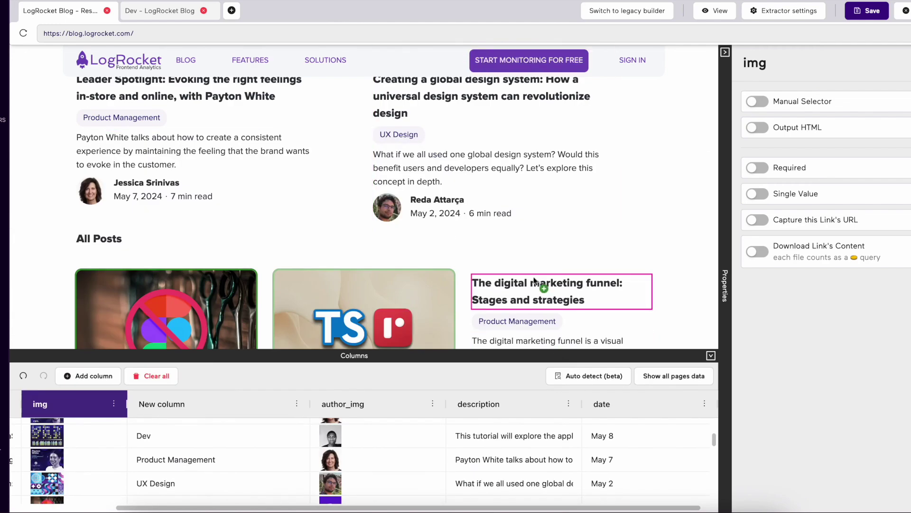
pyautogui.scroll(-5, 535, 281)
pyautogui.scroll(5, 535, 281)
pyautogui.scroll(-2, 554, 260)
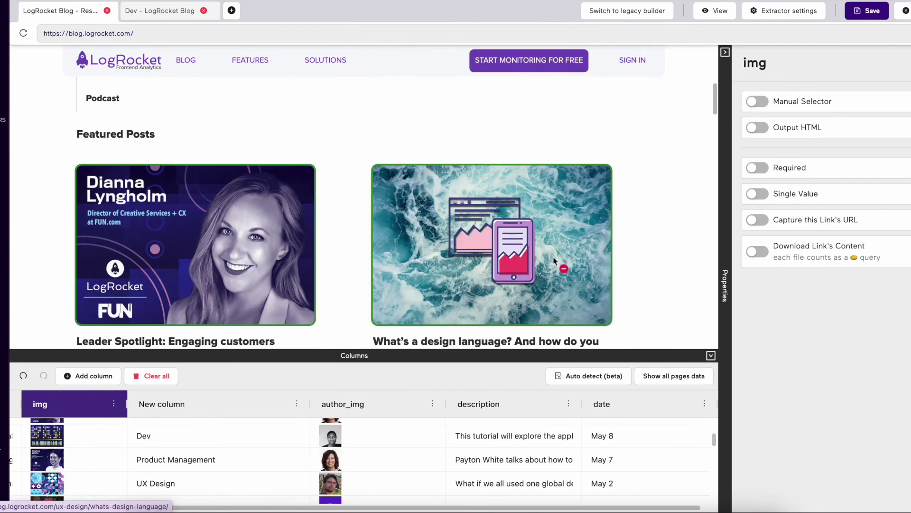
pyautogui.scroll(-2, 554, 261)
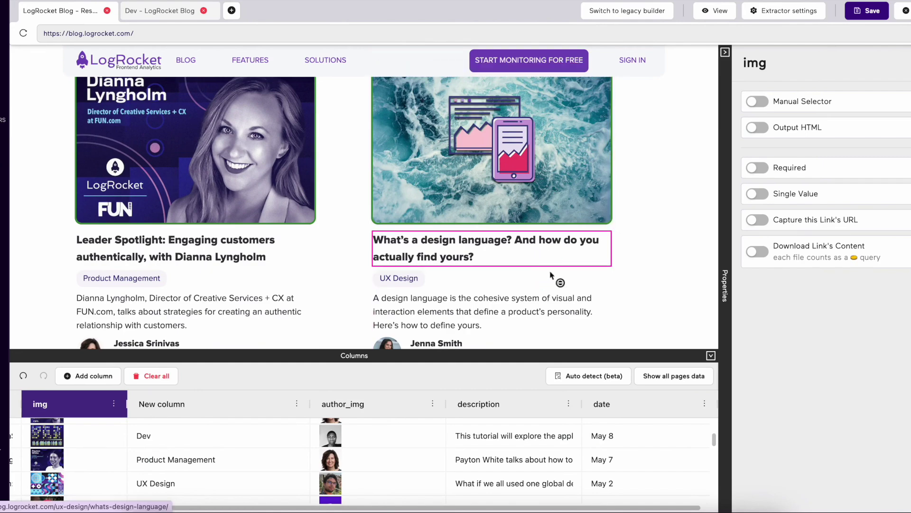
pyautogui.click(579, 380)
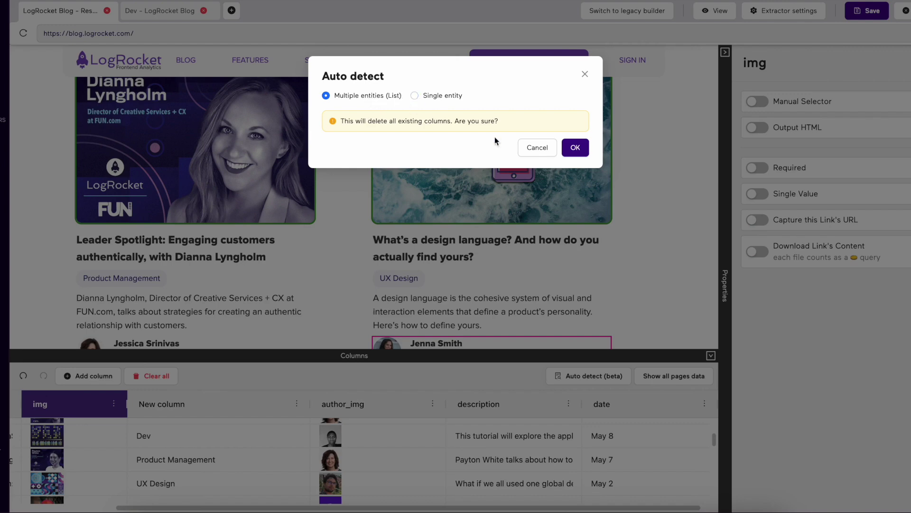
# Confirm replacing the old columns with auto-detected Title, Description, Category, Author, Read Time and Featured Image
pyautogui.click(577, 154)
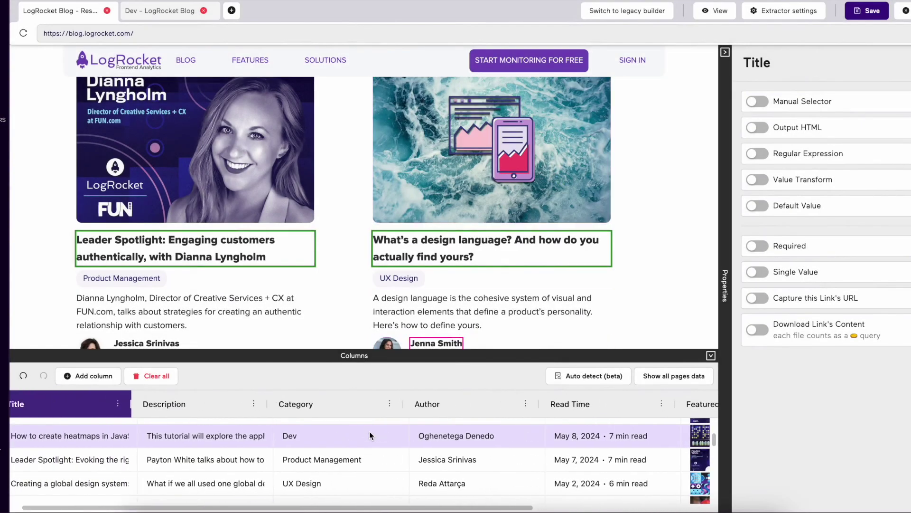
# Scroll through the Columns table to review the auto-detected columns and their filled values
pyautogui.hscroll(5, 369, 431)
pyautogui.scroll(5, 368, 437)
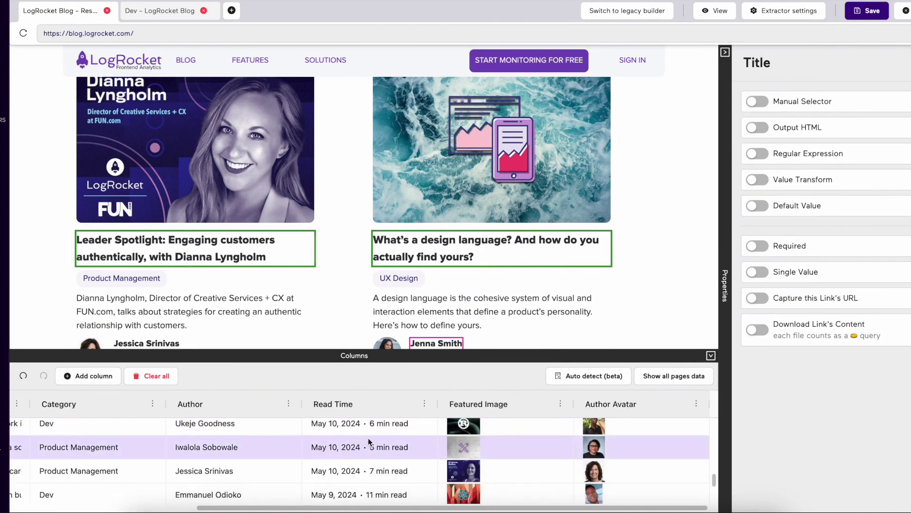
pyautogui.moveTo(394, 358); pyautogui.dragTo(417, 254)
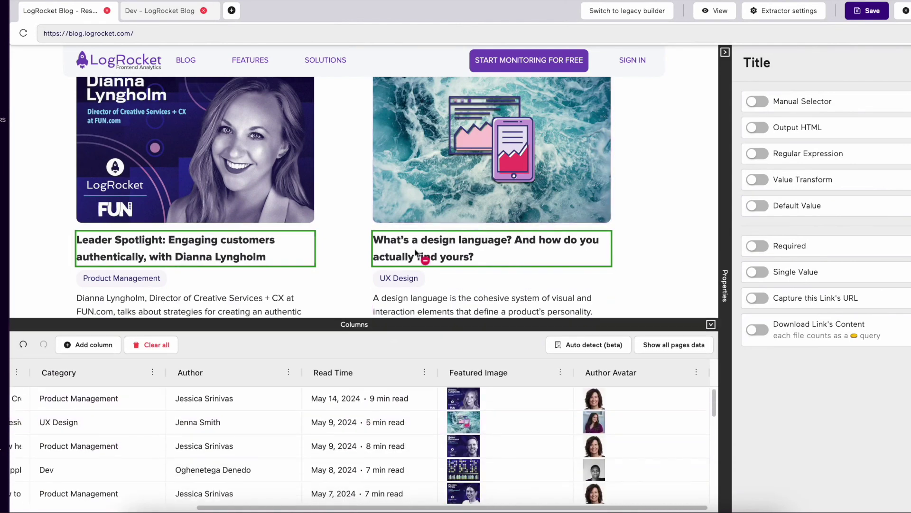
pyautogui.scroll(-5, 401, 406)
pyautogui.scroll(-1, 401, 406)
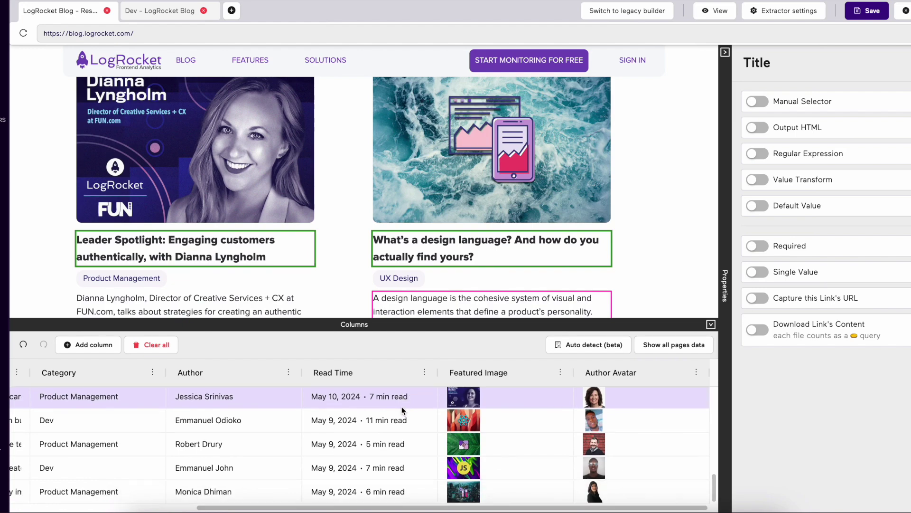
pyautogui.hscroll(-5, 402, 406)
pyautogui.hscroll(5, 401, 407)
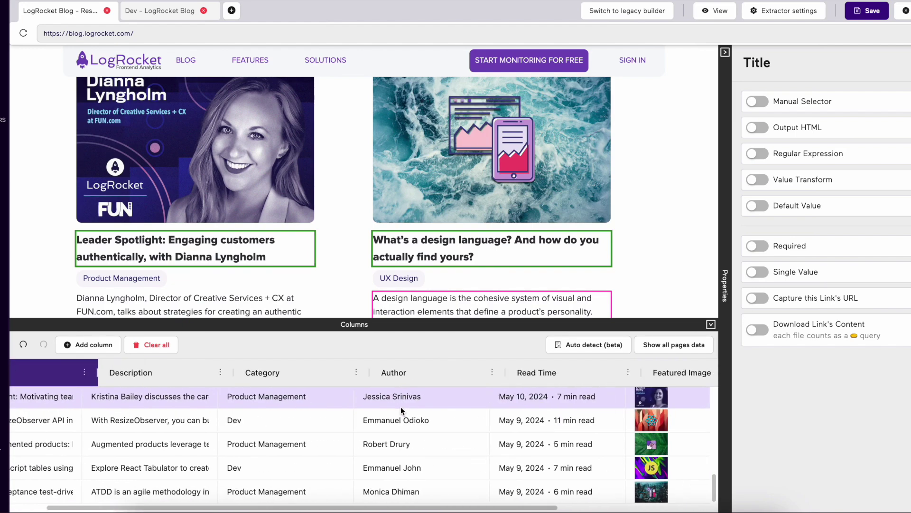
pyautogui.scroll(-5, 476, 236)
pyautogui.scroll(-10, 476, 236)
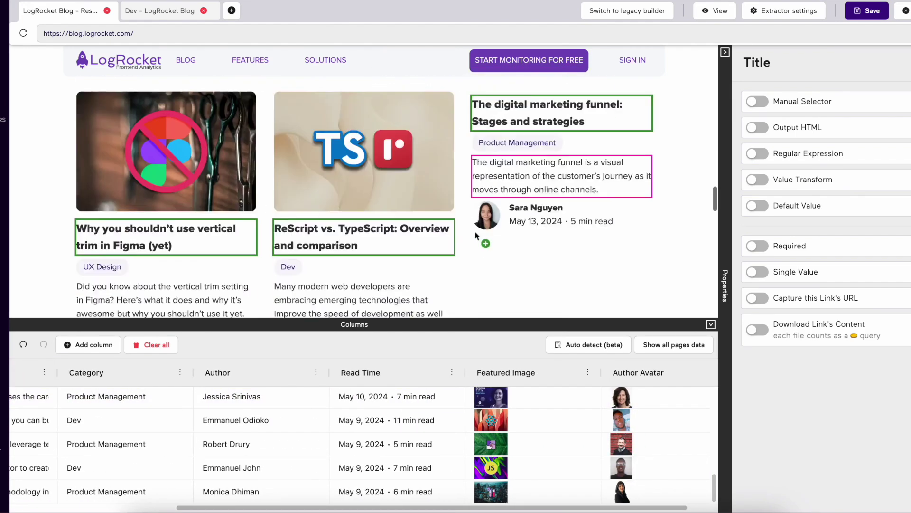
pyautogui.moveTo(475, 324); pyautogui.dragTo(488, 115)
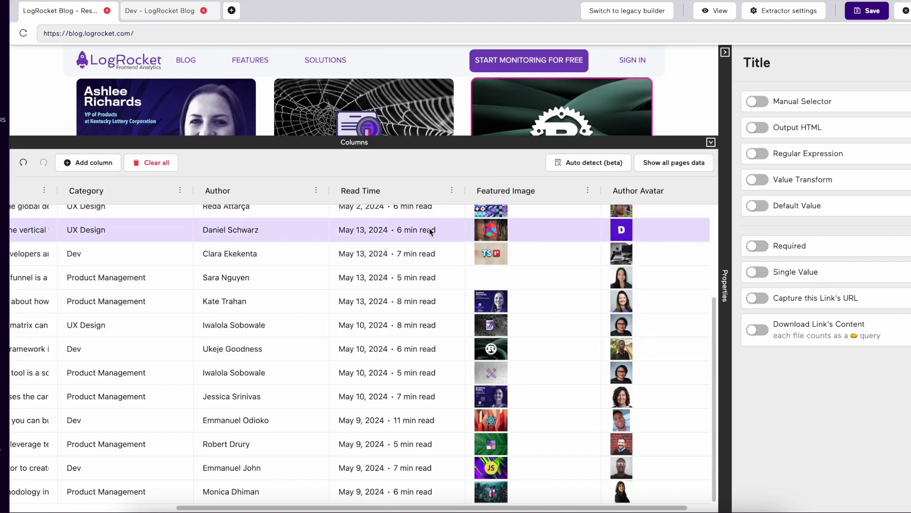
# Select the Read Time column and switch to the Dev - LogRocket Blog page
pyautogui.click(430, 190)
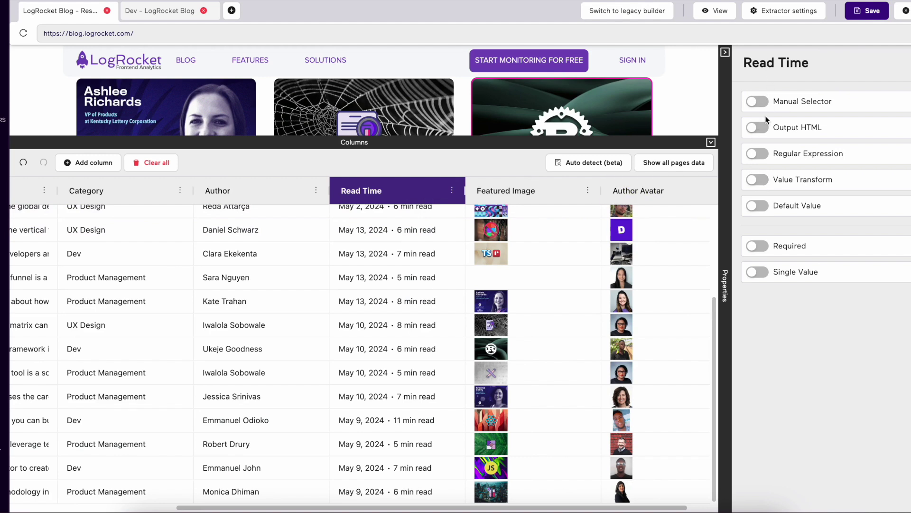
pyautogui.hscroll(1, 526, 232)
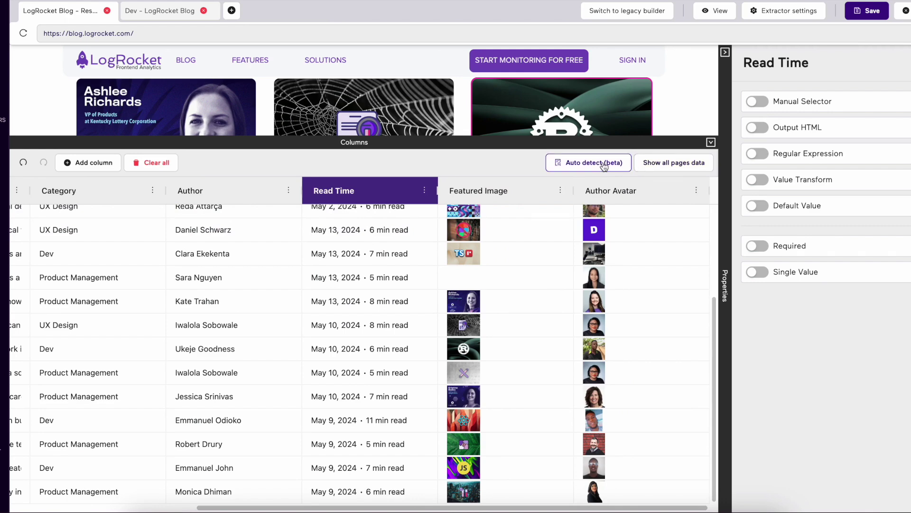
pyautogui.hscroll(-5, 557, 251)
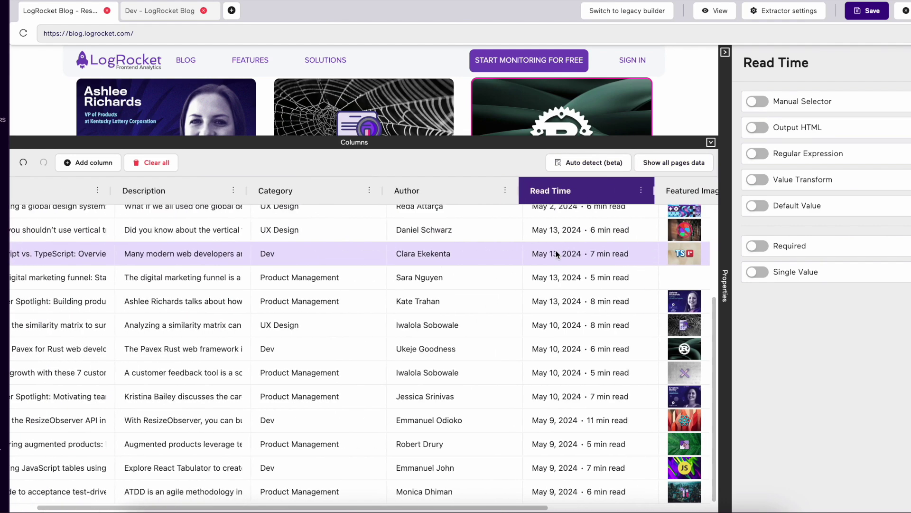
pyautogui.hscroll(5, 557, 249)
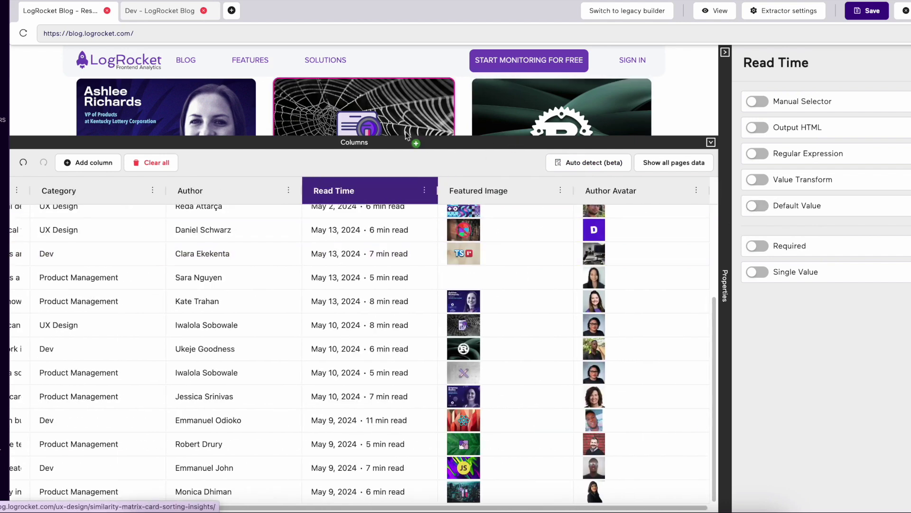
pyautogui.click(158, 17)
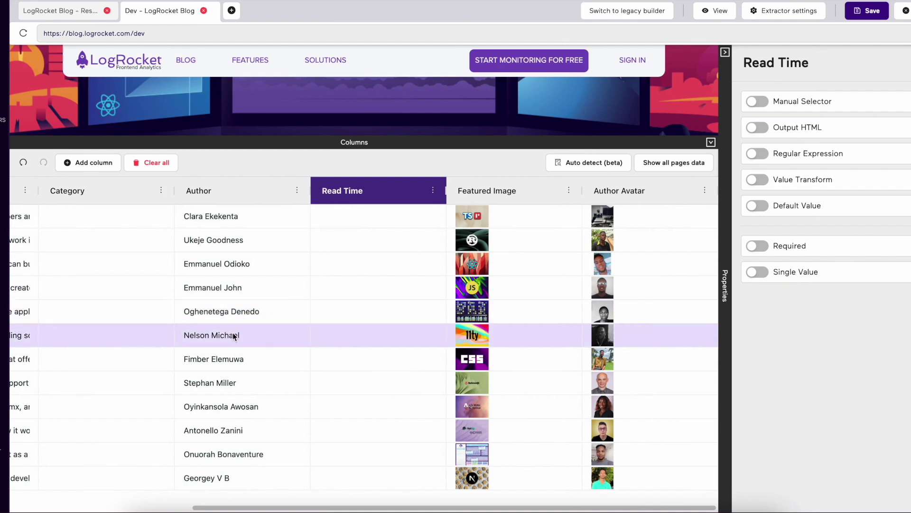
# Review the combined data from both pages in Show all pages data, then close it
pyautogui.click(660, 163)
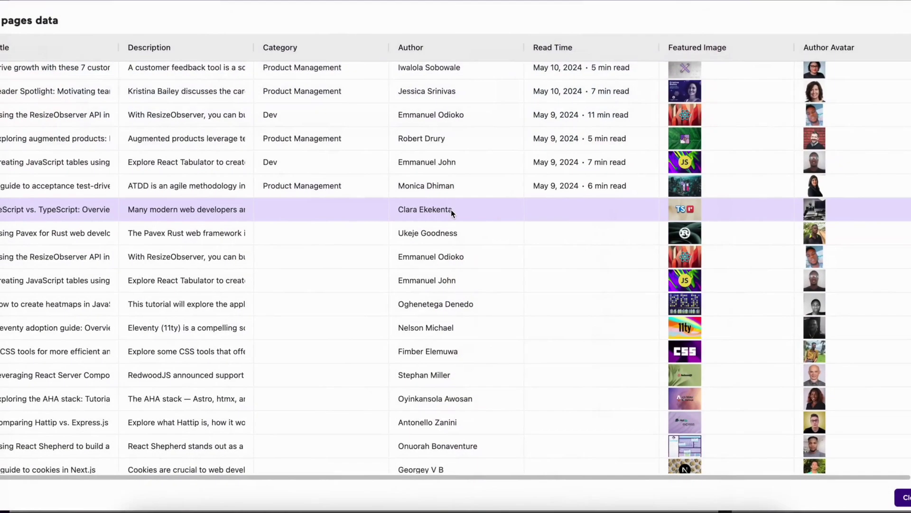
pyautogui.scroll(-6, 451, 215)
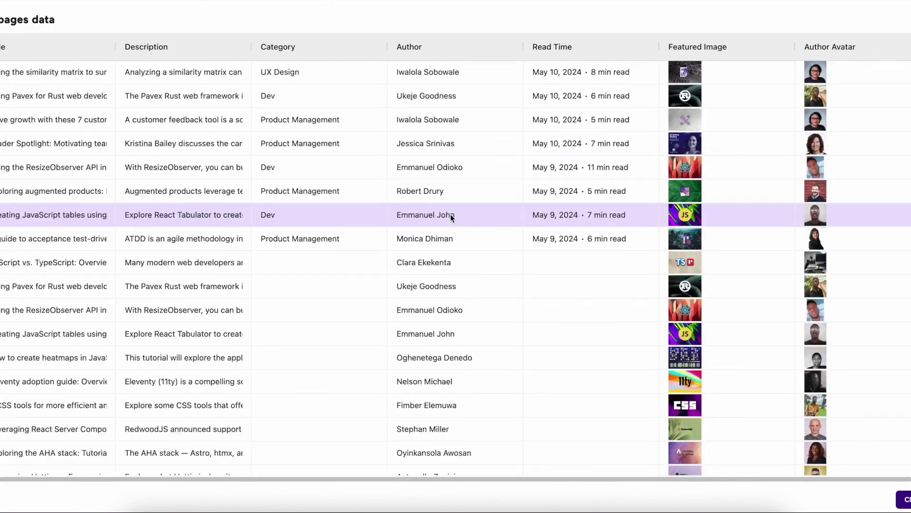
pyautogui.click(904, 499)
# Map Read Time to a Dev card's date line (e.g. May 13, 2024 · 7 min read) and enlarge the table
pyautogui.moveTo(537, 147); pyautogui.dragTo(537, 407)
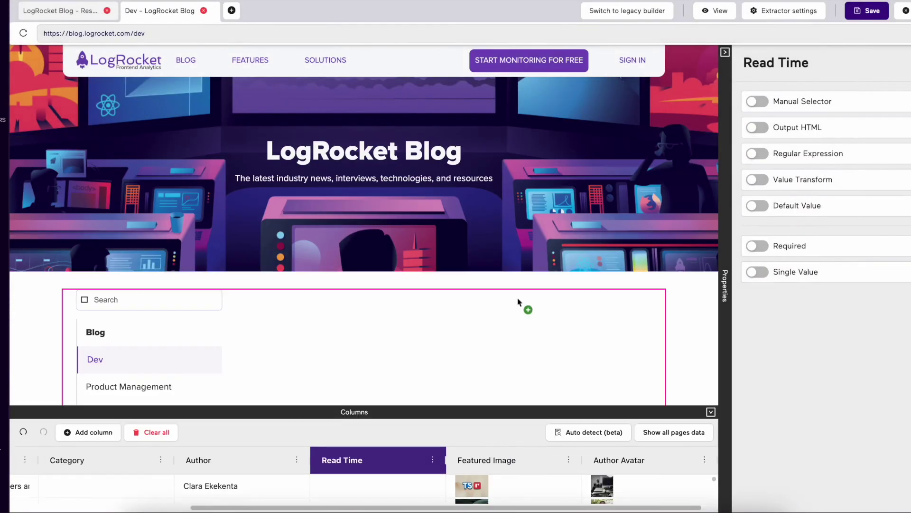
pyautogui.scroll(-5, 522, 299)
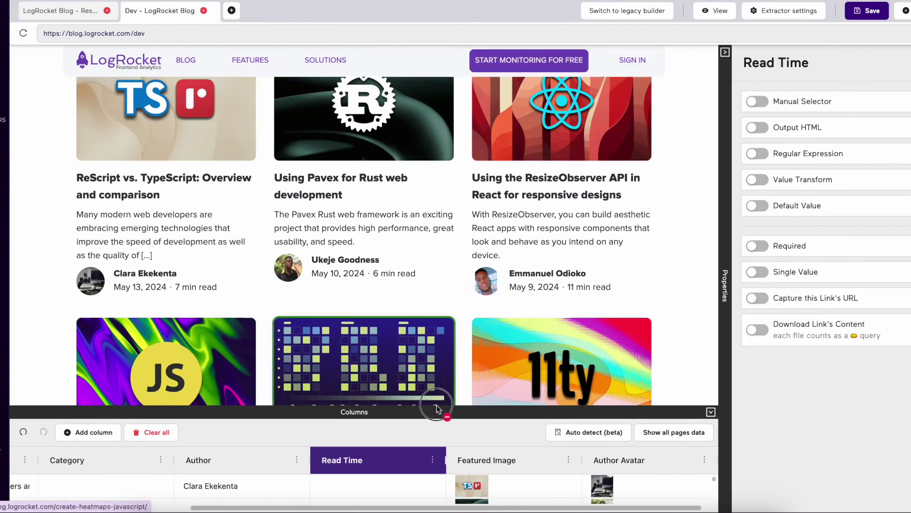
pyautogui.moveTo(428, 411); pyautogui.dragTo(428, 331)
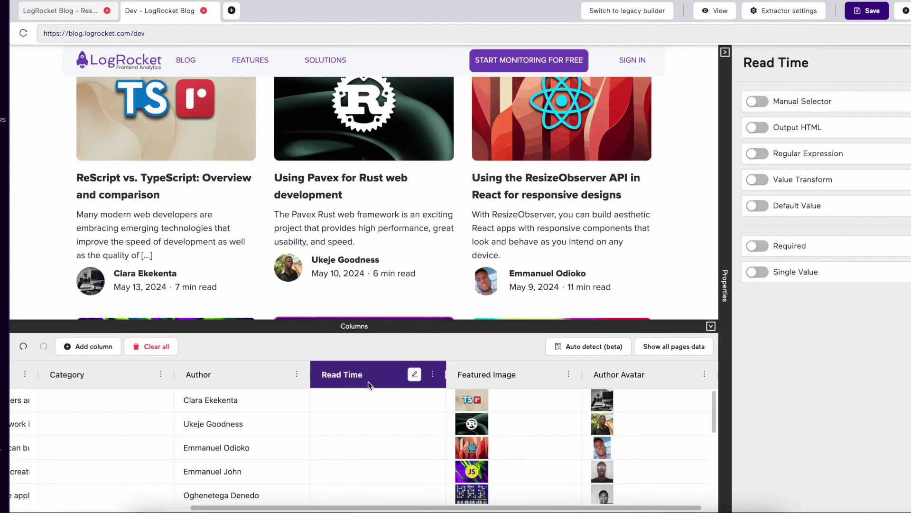
pyautogui.click(352, 275)
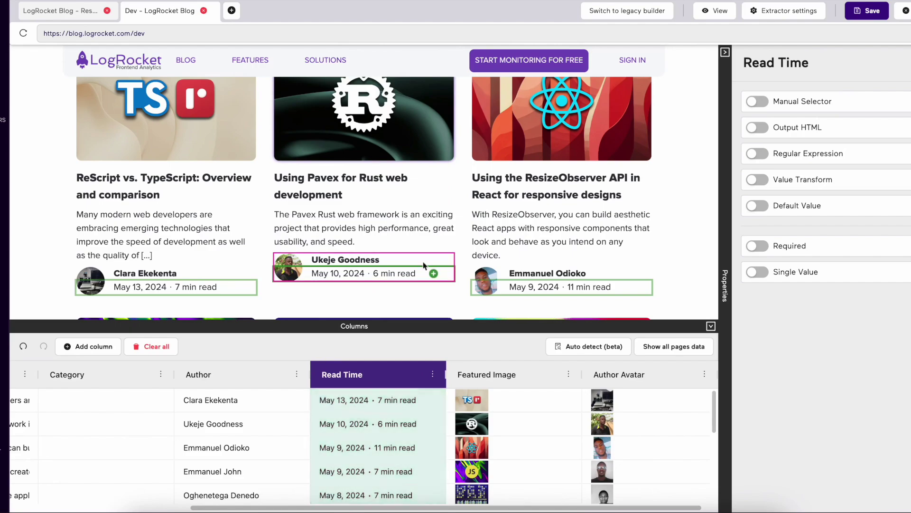
pyautogui.scroll(-10, 423, 261)
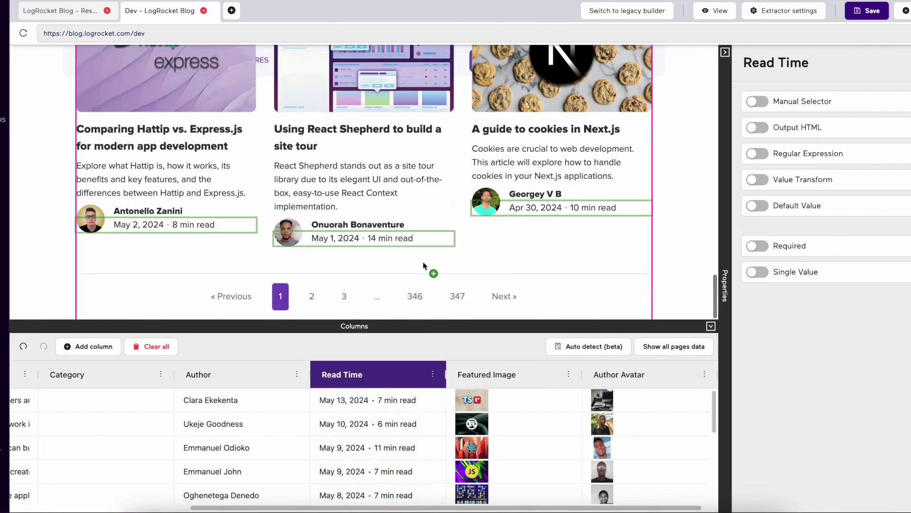
pyautogui.scroll(10, 423, 262)
pyautogui.scroll(5, 423, 261)
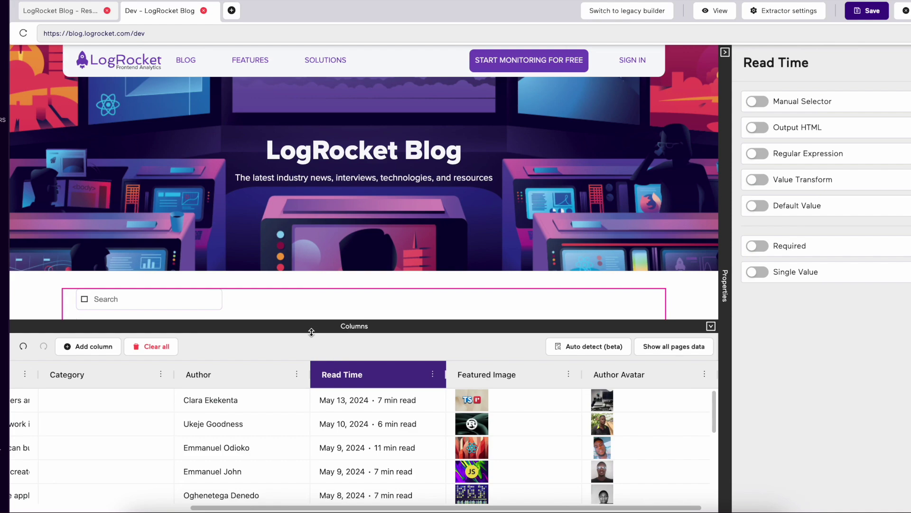
pyautogui.moveTo(311, 332); pyautogui.dragTo(337, 219)
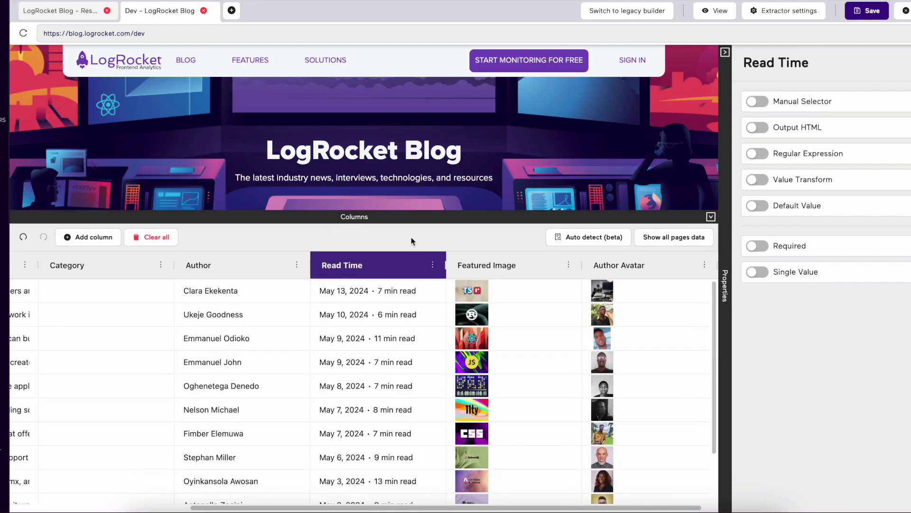